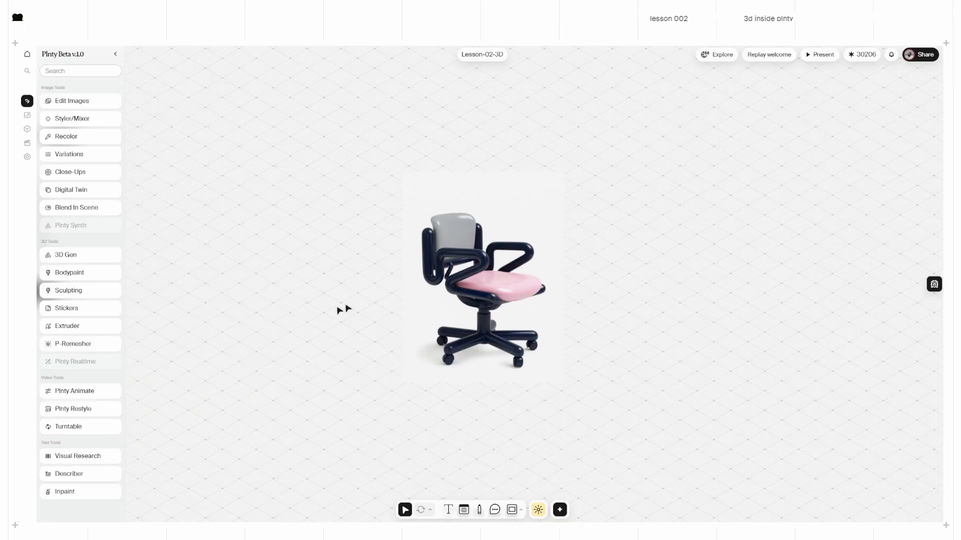
# Step: Add a Variations node with the pink-seated chair as its reference image
pyautogui.click(96, 126)
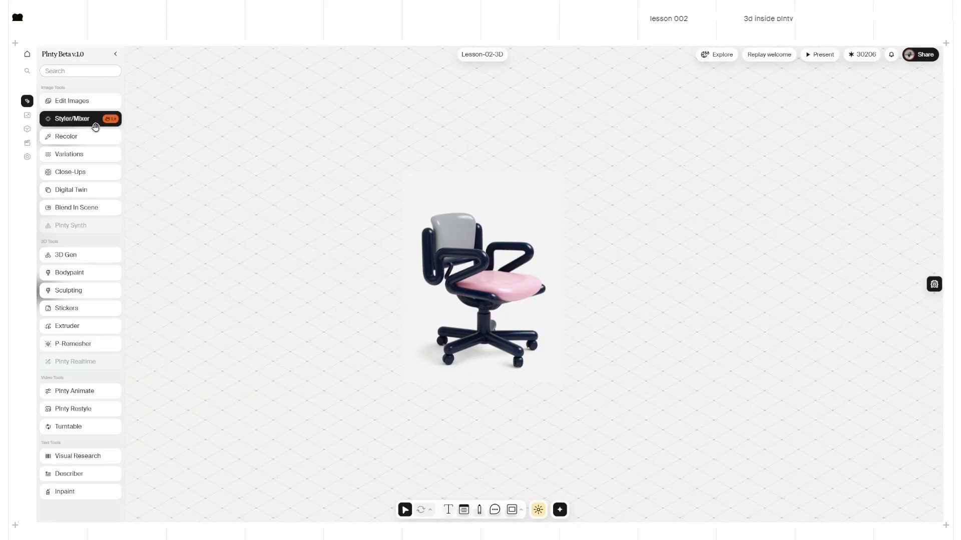
pyautogui.moveTo(94, 123)
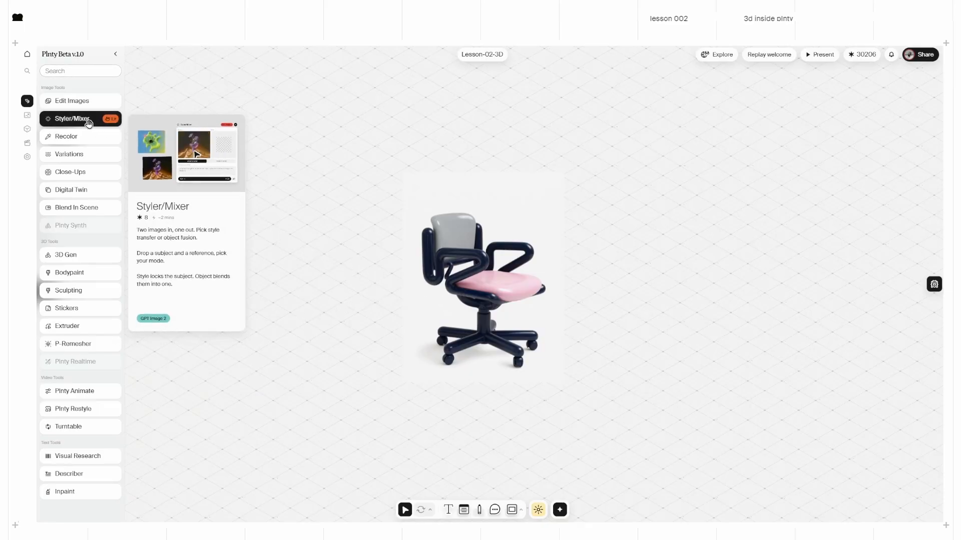
pyautogui.moveTo(74, 156)
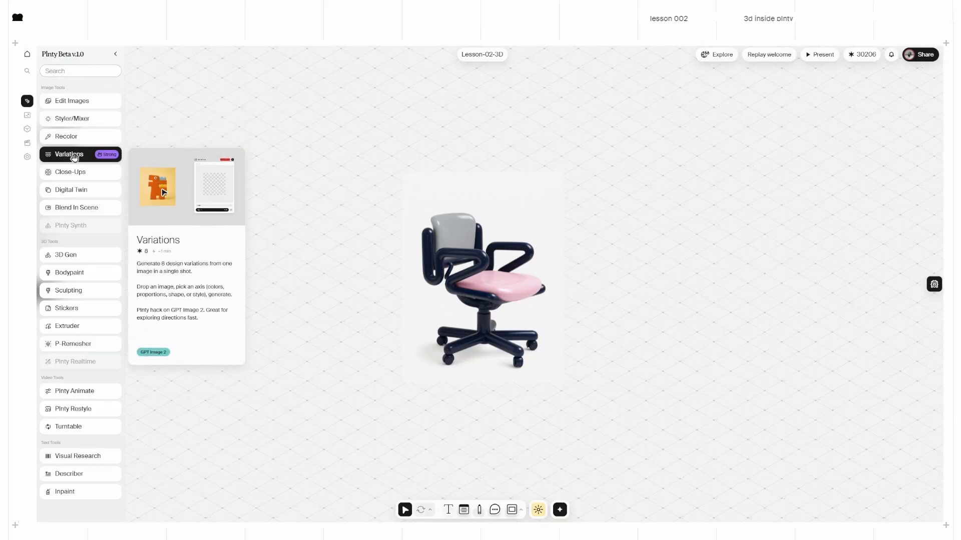
pyautogui.moveTo(74, 156); pyautogui.dragTo(702, 273)
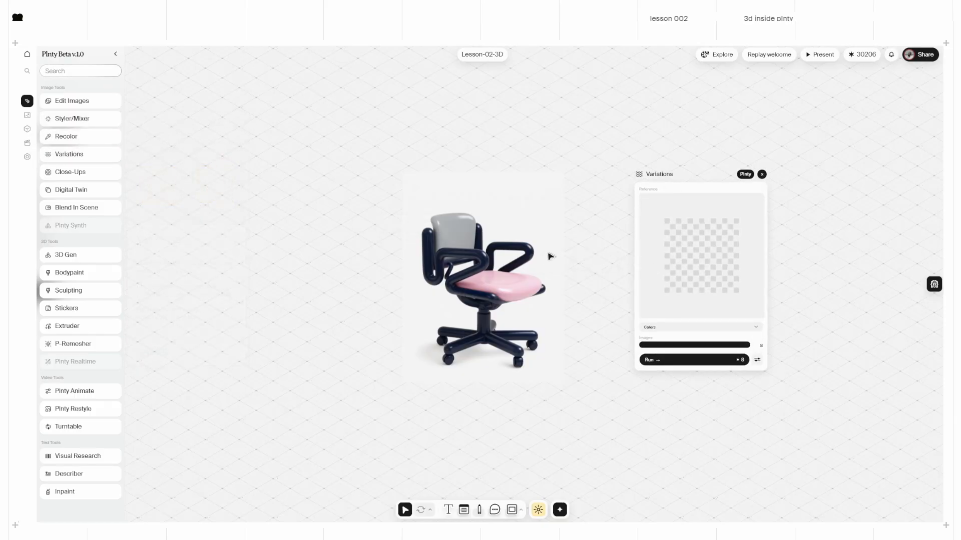
pyautogui.moveTo(510, 266); pyautogui.dragTo(680, 265)
pyautogui.hscroll(6, 456, 296)
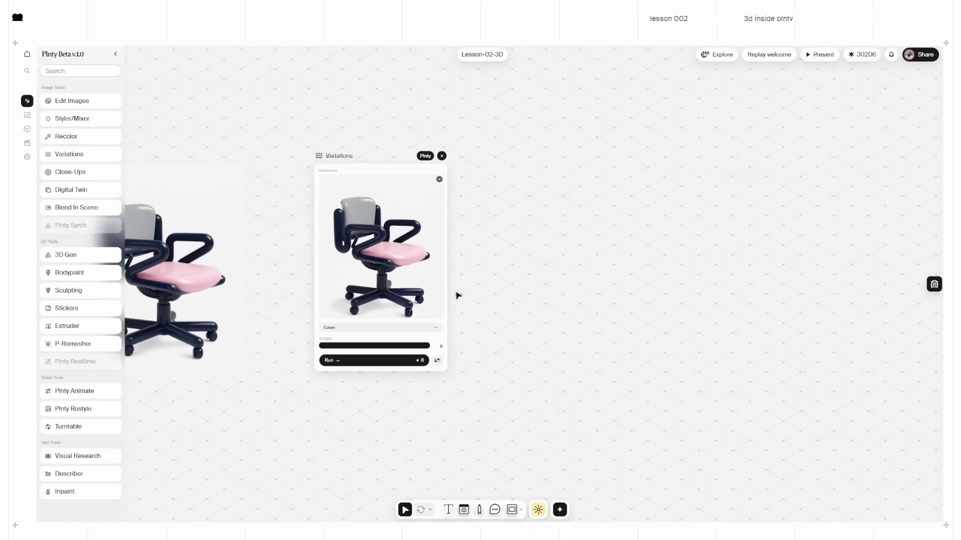
# Step: Generate eight Proportions variations of the chair
pyautogui.click(370, 330)
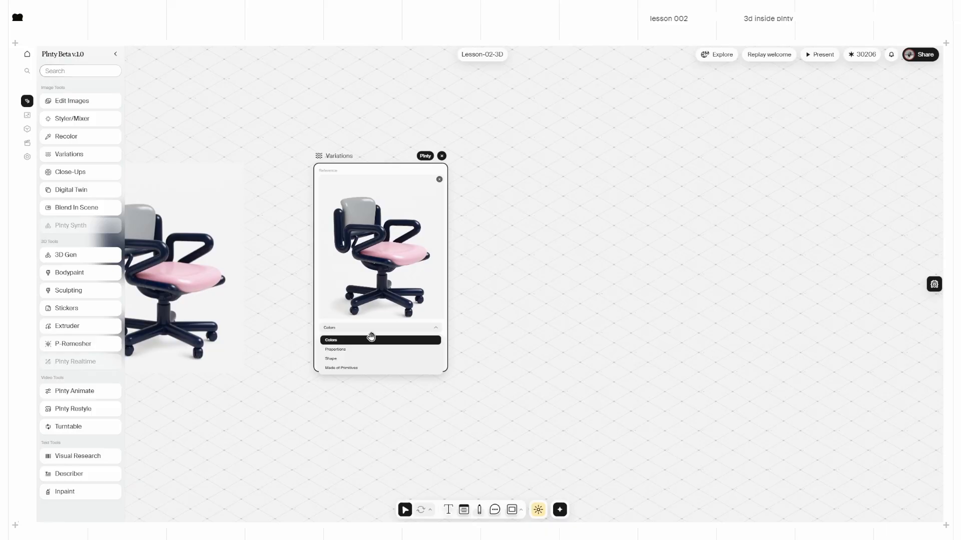
pyautogui.click(345, 350)
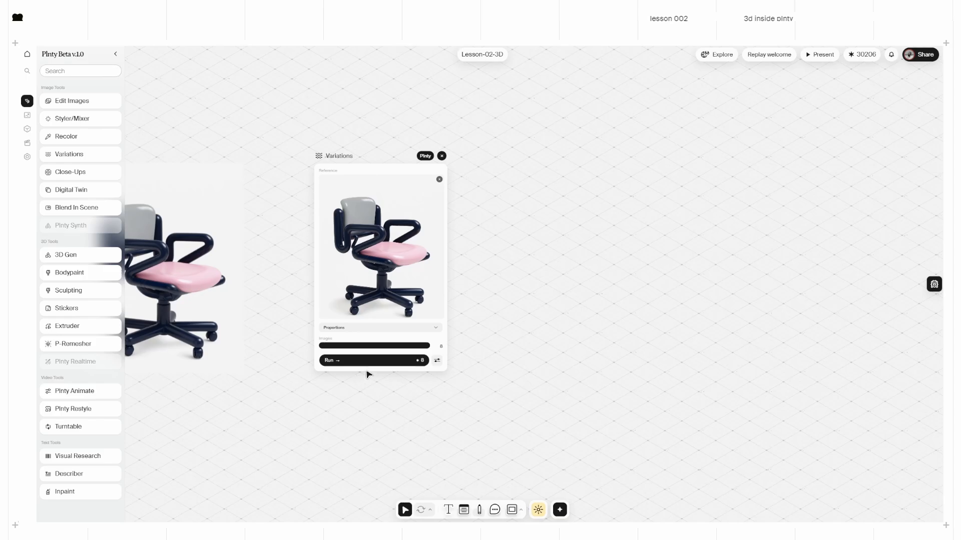
pyautogui.hscroll(-3, 269, 351)
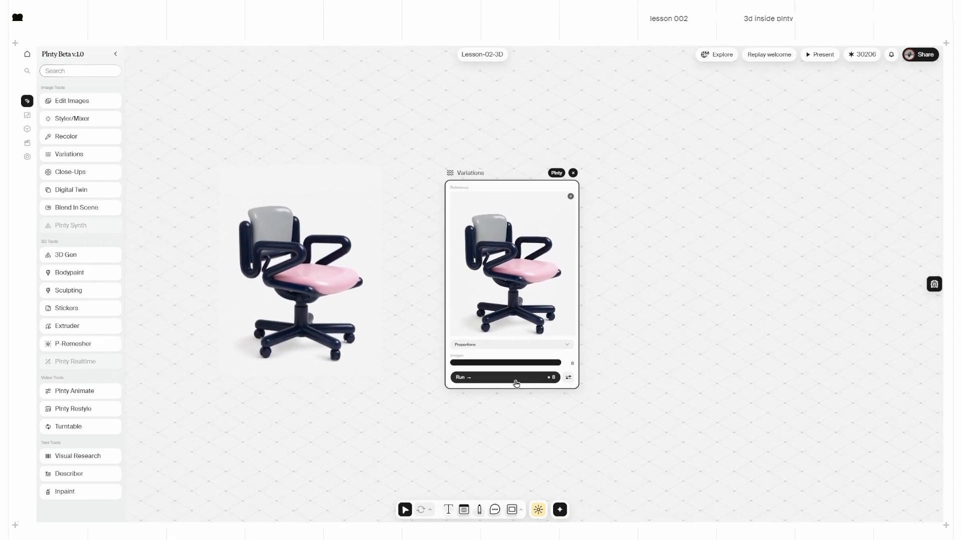
pyautogui.click(516, 382)
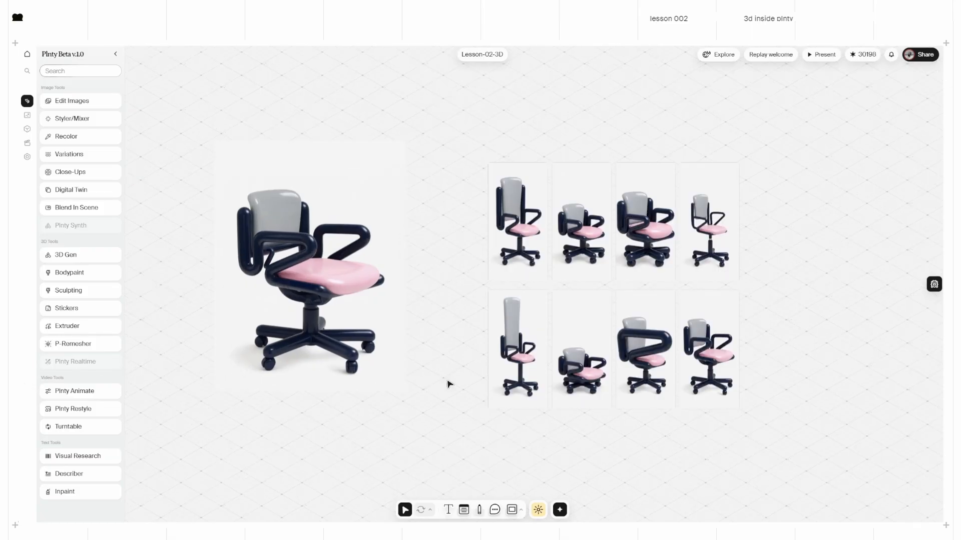
# Step: Lay out the kept chair variations in a row below the original chair
pyautogui.moveTo(647, 382); pyautogui.dragTo(384, 457)
pyautogui.moveTo(584, 362); pyautogui.dragTo(429, 468)
pyautogui.moveTo(533, 365); pyautogui.dragTo(534, 475)
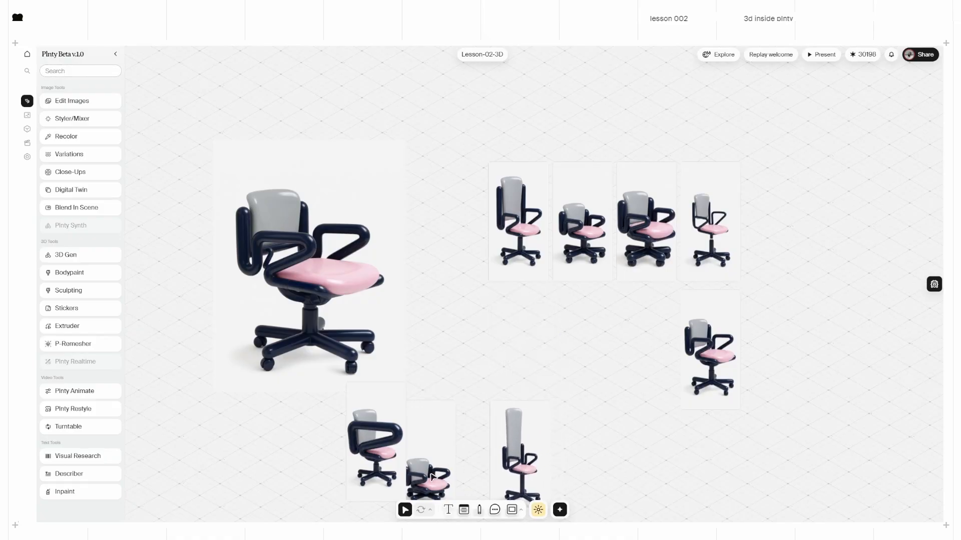
pyautogui.moveTo(440, 472); pyautogui.dragTo(458, 452)
pyautogui.moveTo(523, 458); pyautogui.dragTo(517, 448)
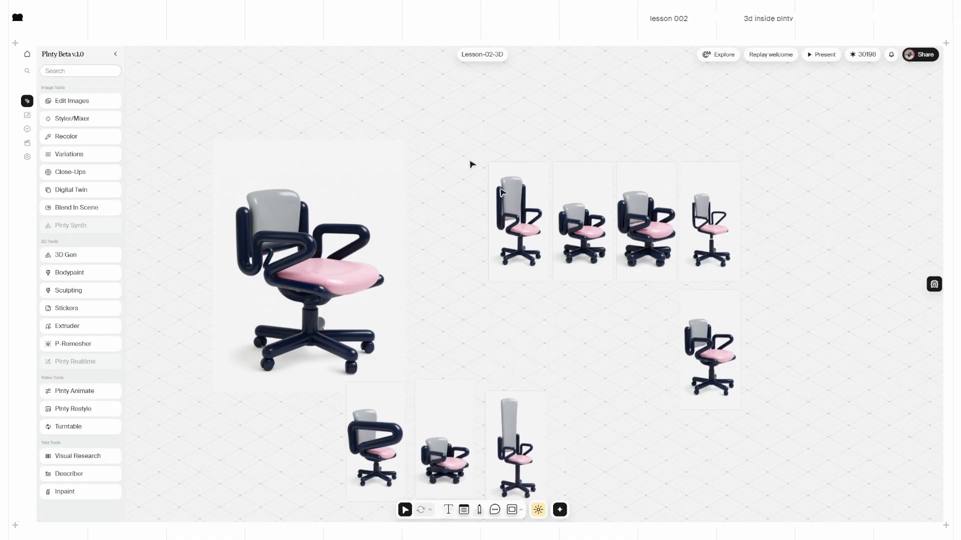
# Step: Push the five leftover variations right and add another Variations node with the large chair
pyautogui.moveTo(447, 152); pyautogui.dragTo(822, 377)
pyautogui.moveTo(585, 235); pyautogui.dragTo(931, 207)
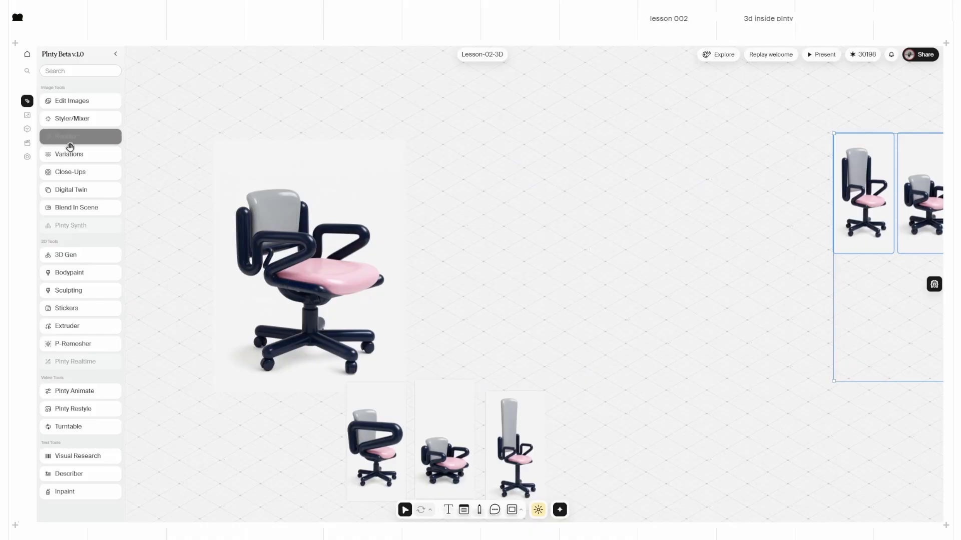
pyautogui.moveTo(70, 154); pyautogui.dragTo(596, 215)
pyautogui.moveTo(355, 276); pyautogui.dragTo(684, 249)
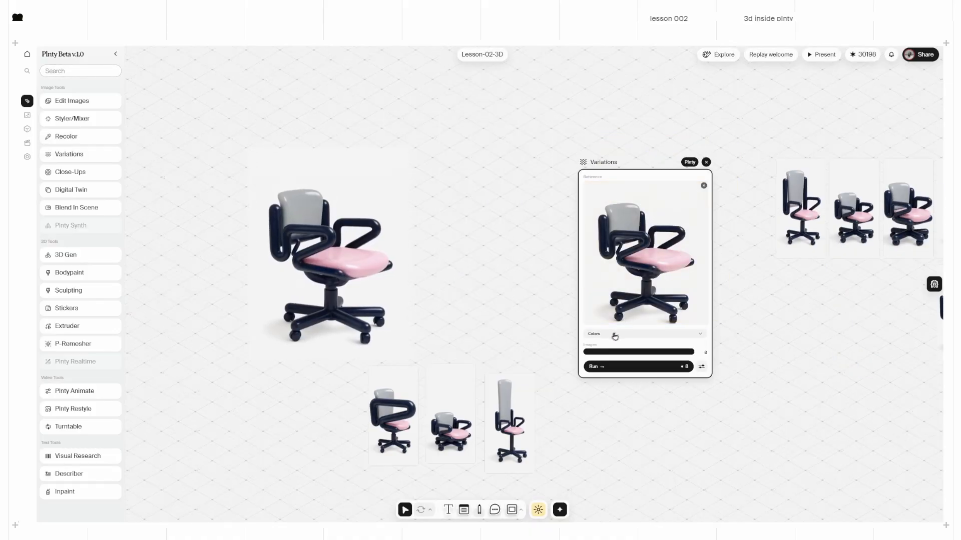
# Step: Generate eight Shape variations of the chair
pyautogui.click(614, 334)
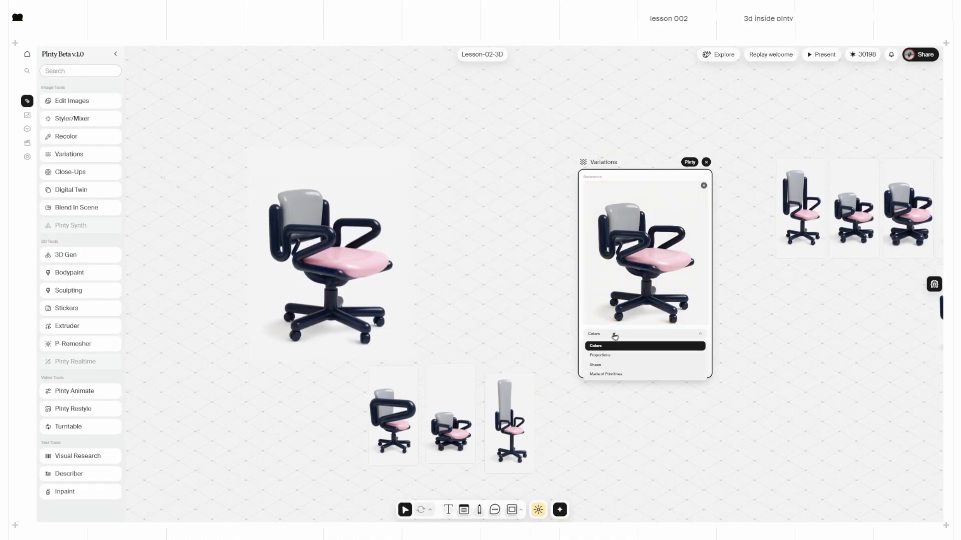
pyautogui.click(607, 364)
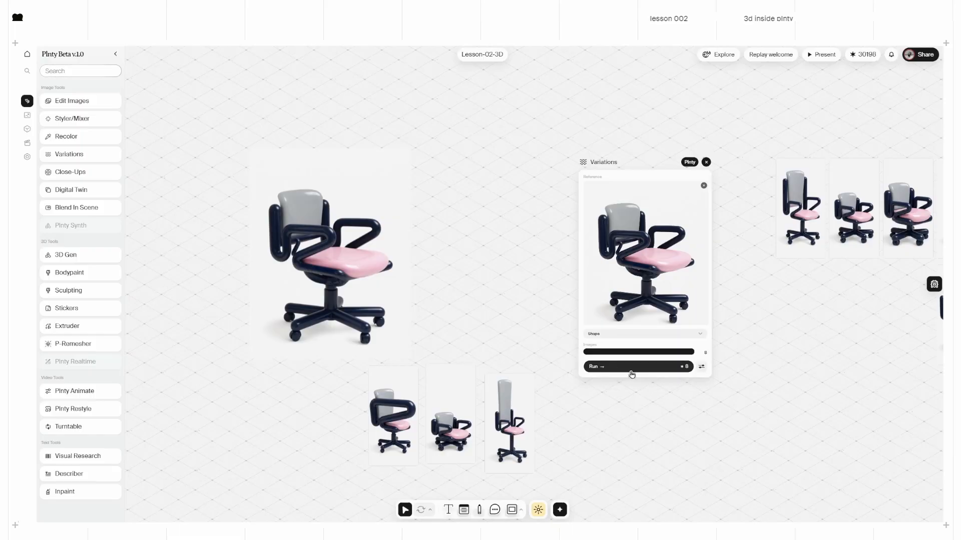
pyautogui.click(632, 373)
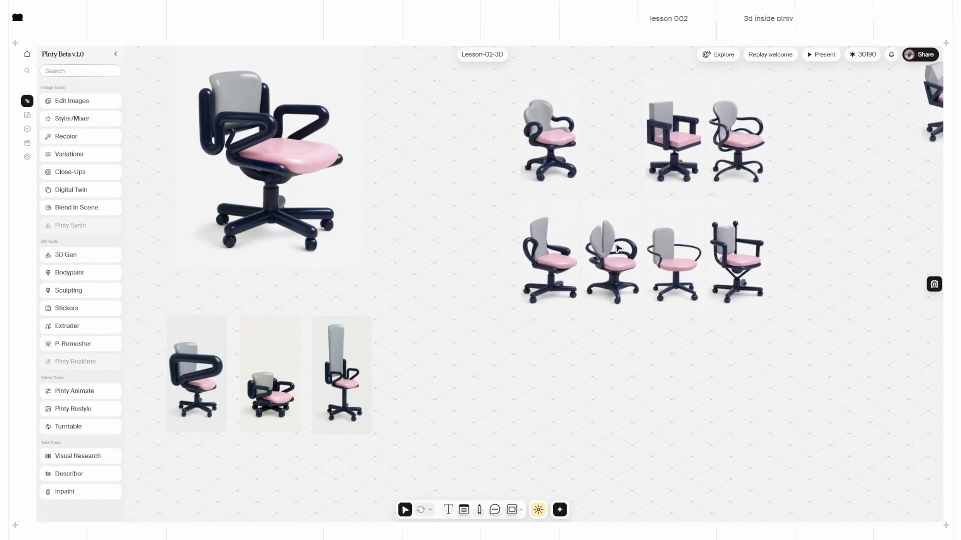
# Step: Add chosen shape variants to the thumbnail row and push the four unwanted chairs right
pyautogui.moveTo(556, 140); pyautogui.dragTo(420, 379)
pyautogui.moveTo(692, 128); pyautogui.dragTo(504, 375)
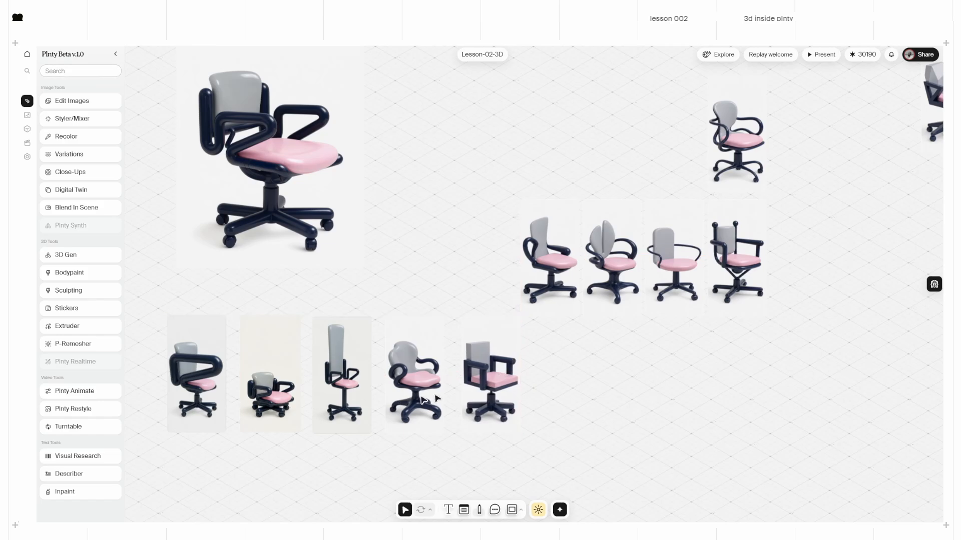
pyautogui.hscroll(-1, 605, 388)
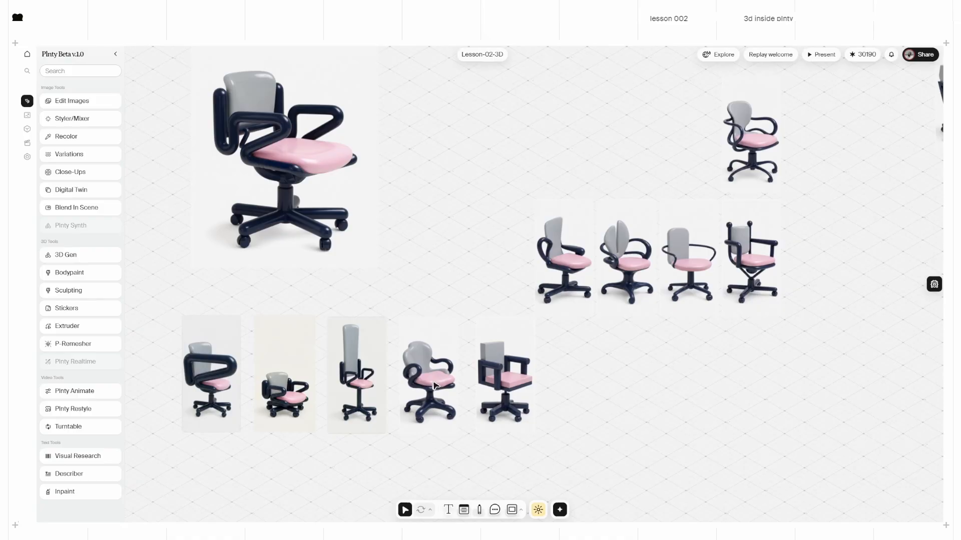
pyautogui.moveTo(635, 256); pyautogui.dragTo(584, 373)
pyautogui.moveTo(532, 65); pyautogui.dragTo(822, 267)
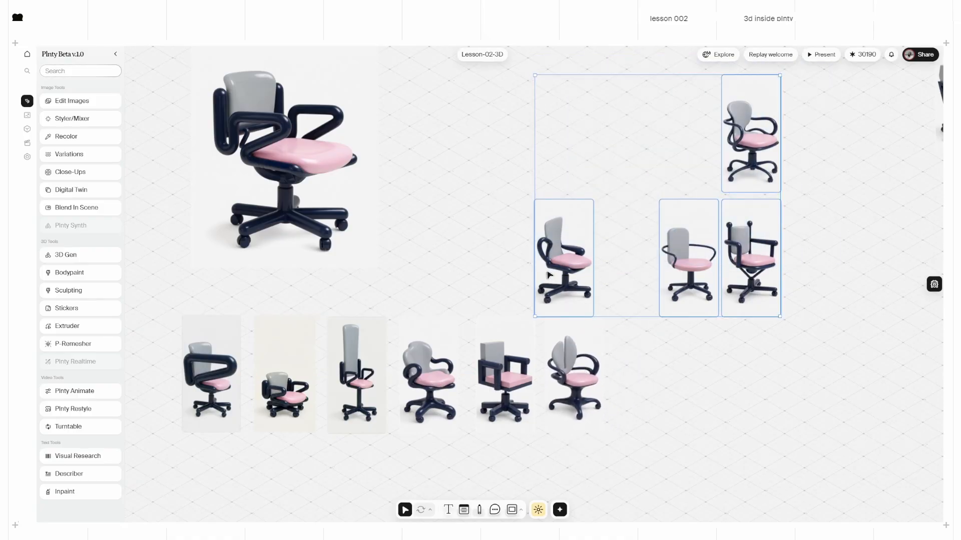
pyautogui.moveTo(547, 271); pyautogui.dragTo(875, 262)
pyautogui.moveTo(276, 174); pyautogui.dragTo(393, 191)
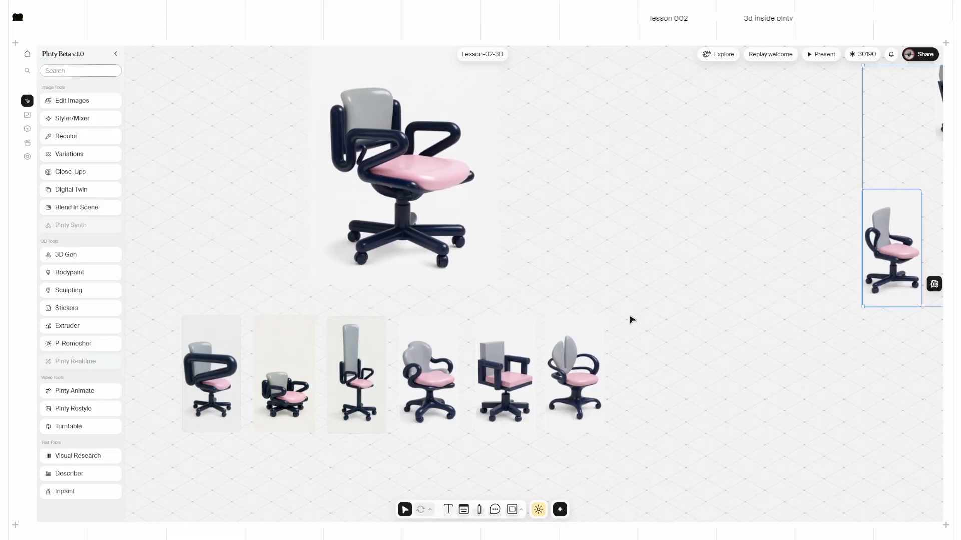
pyautogui.moveTo(640, 394); pyautogui.dragTo(710, 261, button='middle')
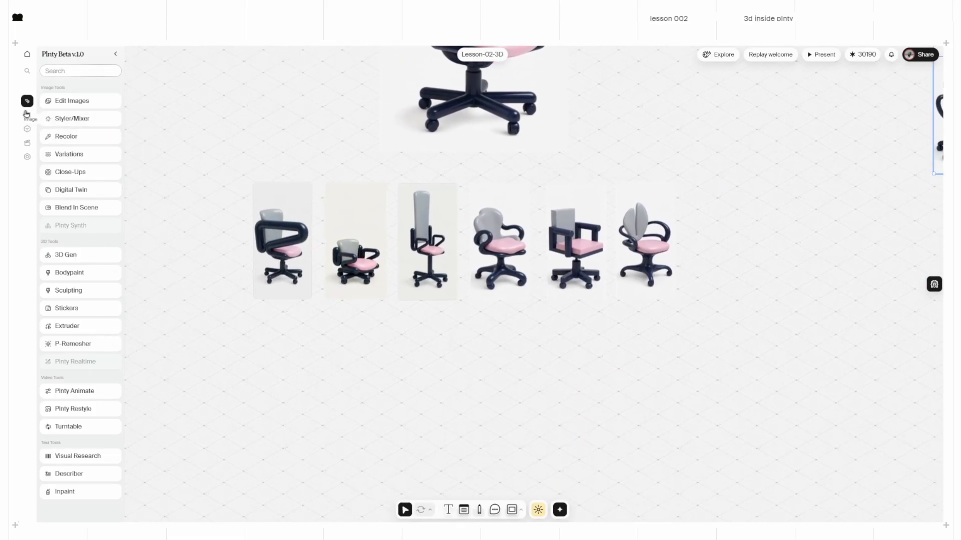
pyautogui.scroll(1, 416, 239)
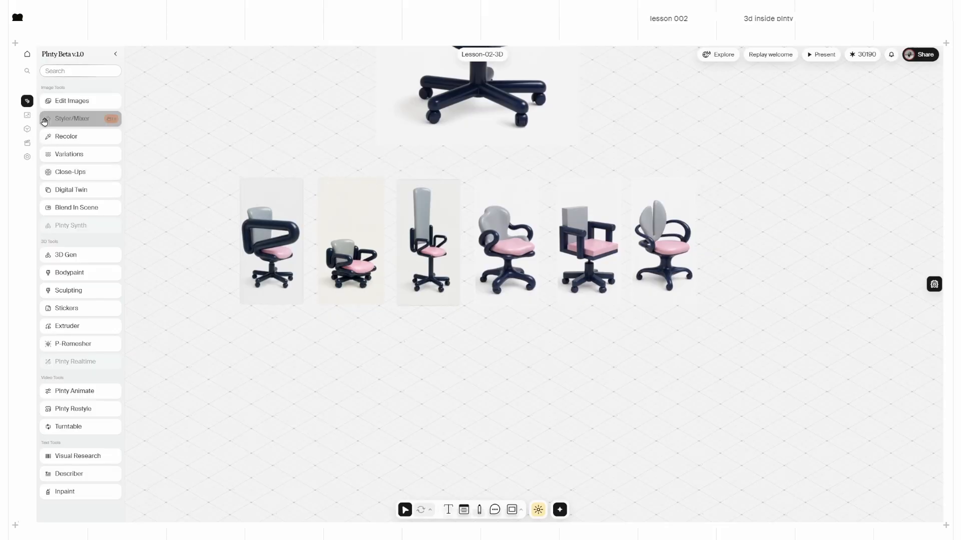
# Step: Add a multiview generator below the chairs and generate views of the first chair
pyautogui.click(27, 116)
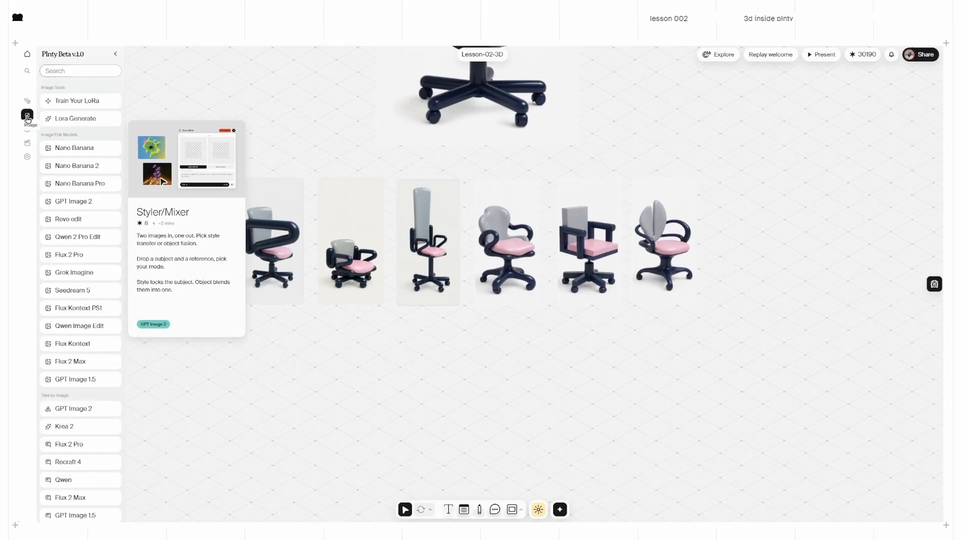
pyautogui.scroll(-3, 95, 335)
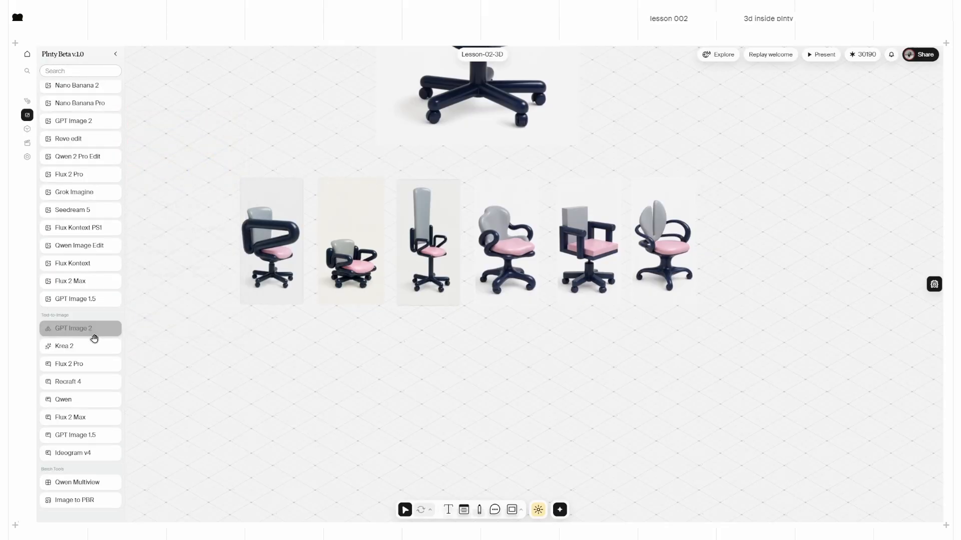
pyautogui.moveTo(65, 481); pyautogui.dragTo(461, 401)
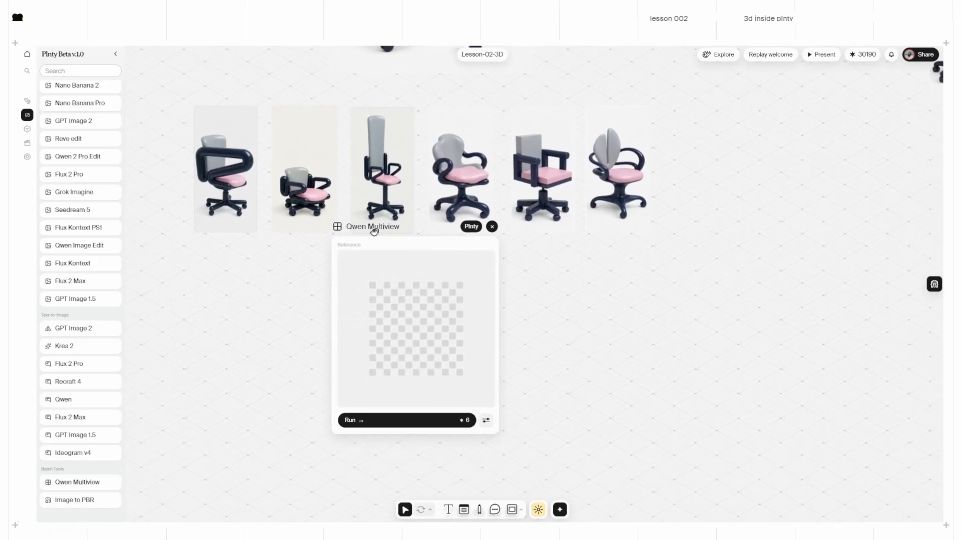
pyautogui.moveTo(373, 231); pyautogui.dragTo(349, 266)
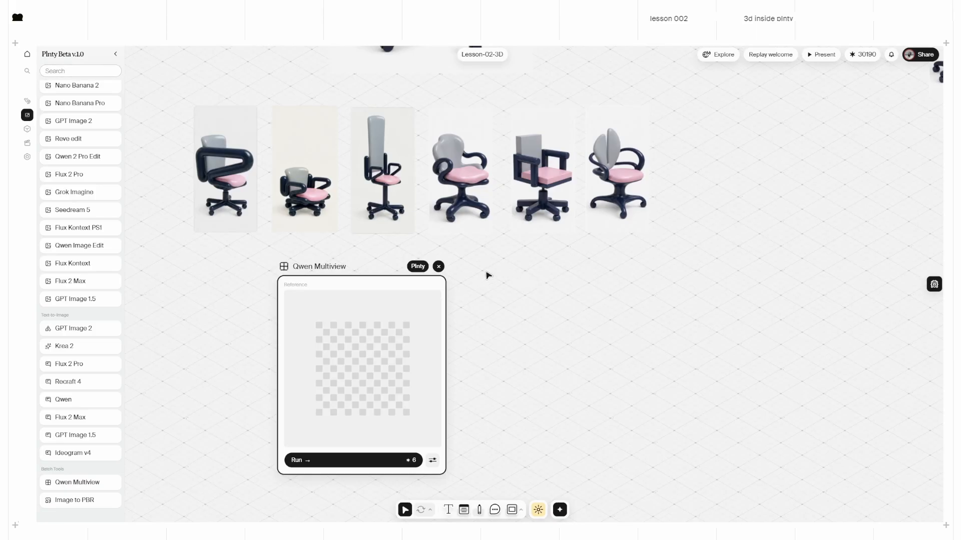
pyautogui.moveTo(226, 203); pyautogui.dragTo(363, 378)
pyautogui.scroll(-2, 520, 420)
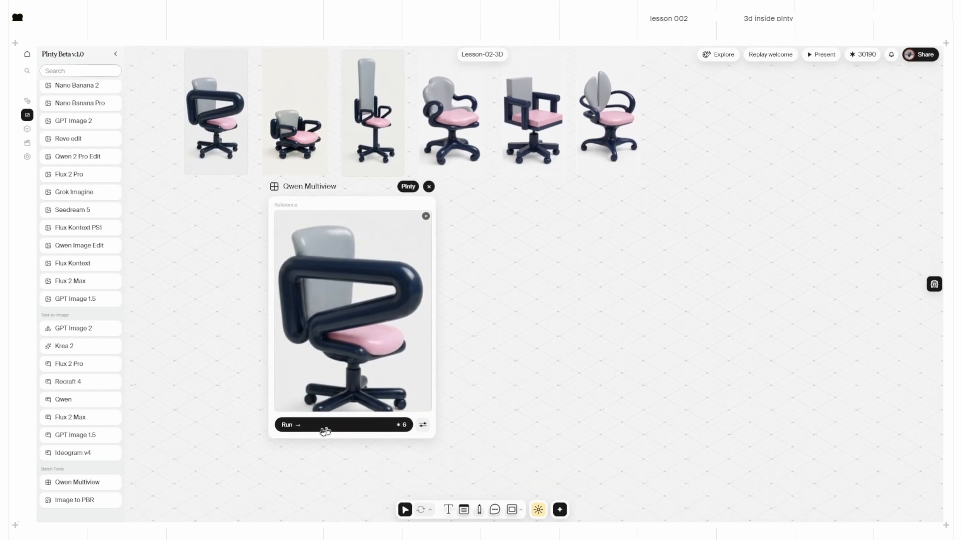
pyautogui.click(315, 428)
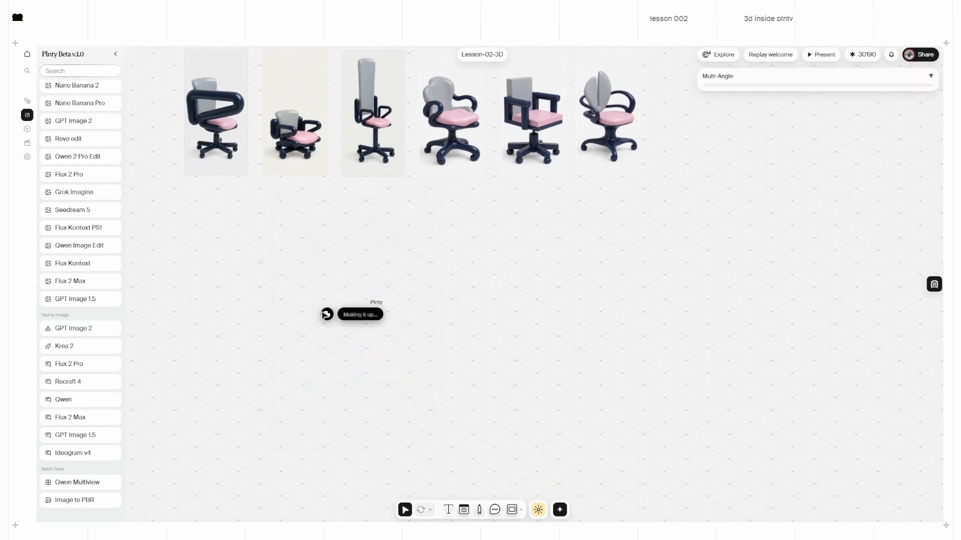
# Step: Line the generated views up in one row and move a chair image to the empty left area
pyautogui.hscroll(-1, 199, 370)
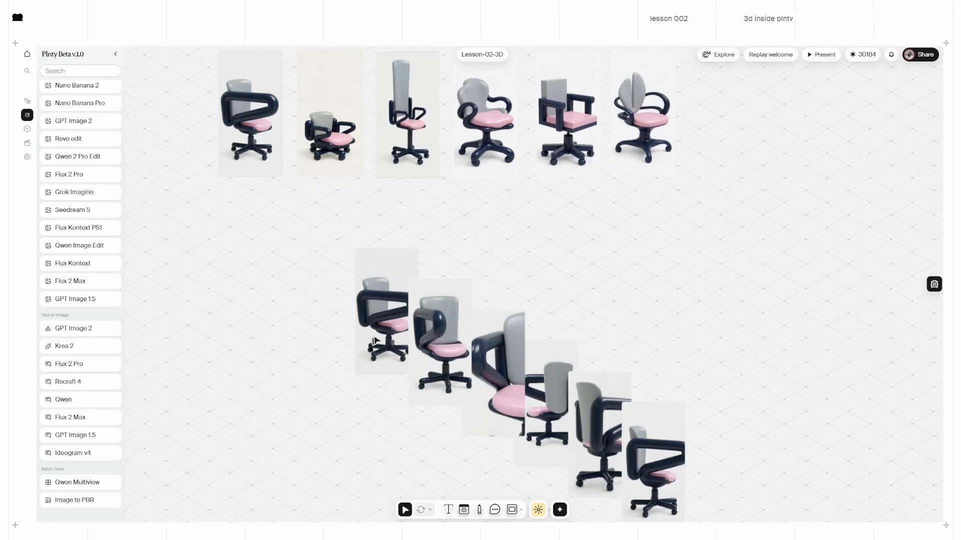
pyautogui.moveTo(374, 340); pyautogui.dragTo(262, 364)
pyautogui.moveTo(447, 362); pyautogui.dragTo(393, 369)
pyautogui.moveTo(530, 420); pyautogui.dragTo(507, 350)
pyautogui.moveTo(604, 434); pyautogui.dragTo(615, 352)
pyautogui.moveTo(668, 467); pyautogui.dragTo(707, 372)
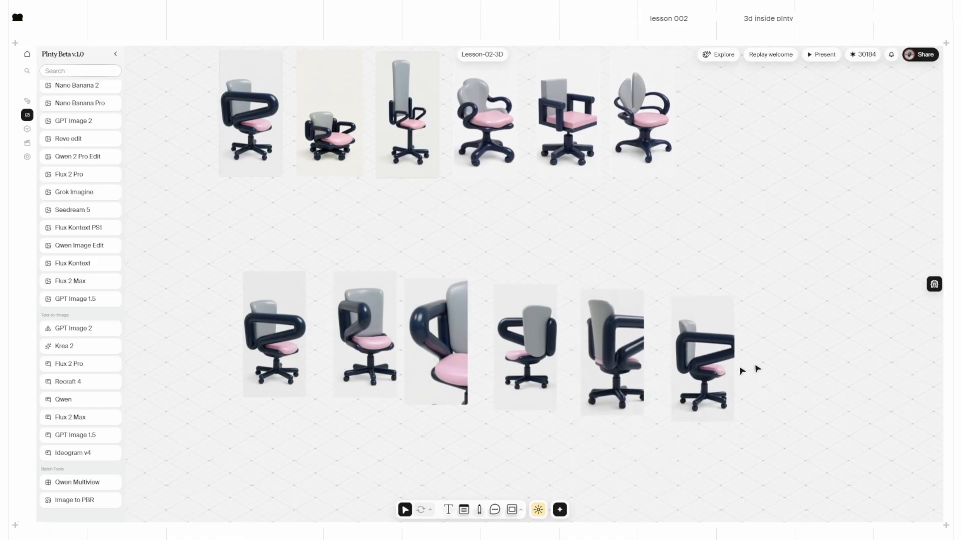
pyautogui.moveTo(383, 350)
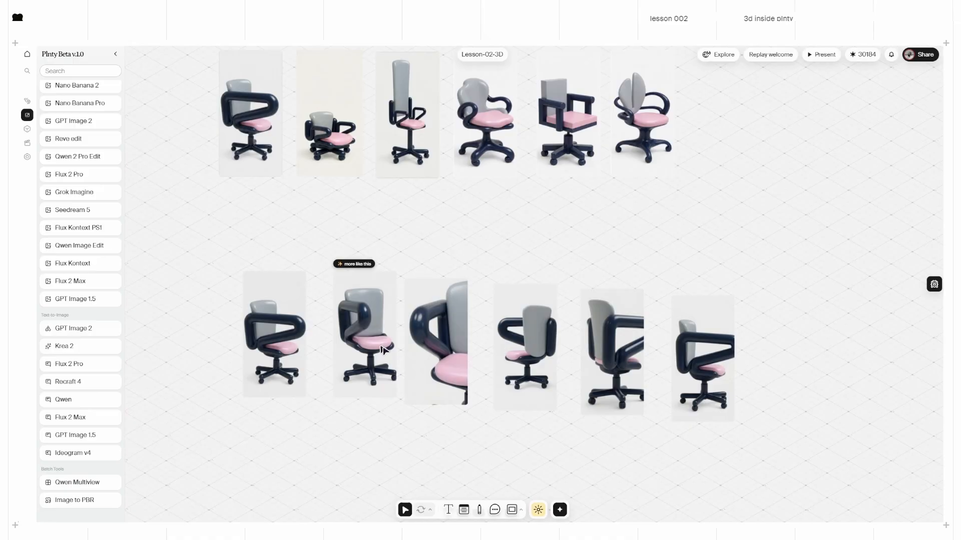
pyautogui.moveTo(379, 354); pyautogui.dragTo(174, 316)
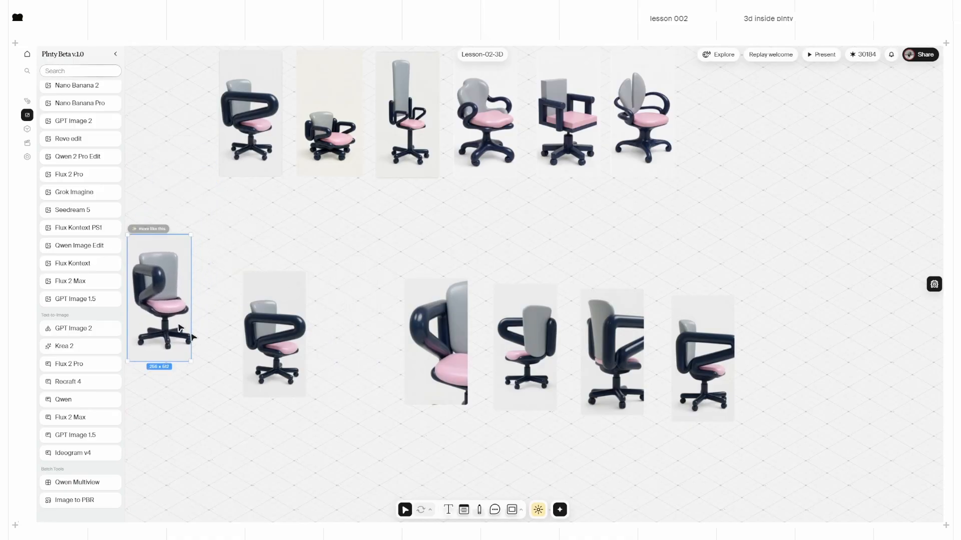
# Step: Extend the set-apart chair image to 304 × 512 px for 6 credits
pyautogui.moveTo(194, 346); pyautogui.dragTo(255, 350, button='middle')
pyautogui.scroll(3, 236, 333)
pyautogui.scroll(3, 237, 334)
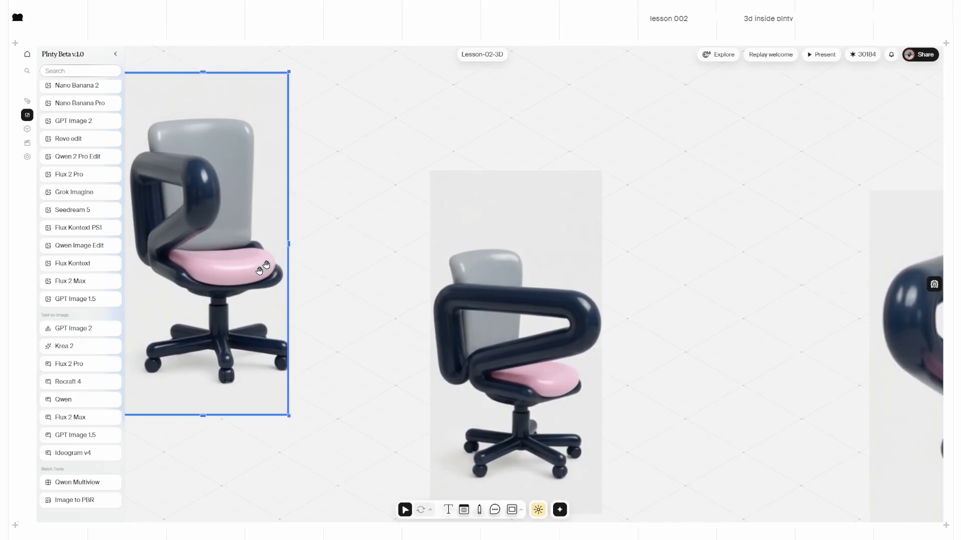
pyautogui.moveTo(289, 242); pyautogui.dragTo(323, 251)
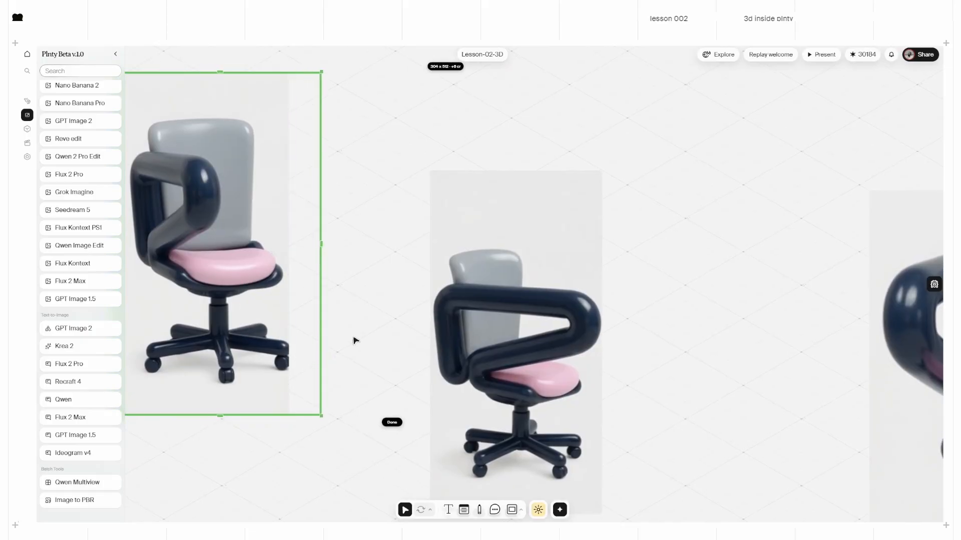
pyautogui.scroll(-3, 353, 341)
pyautogui.click(373, 401)
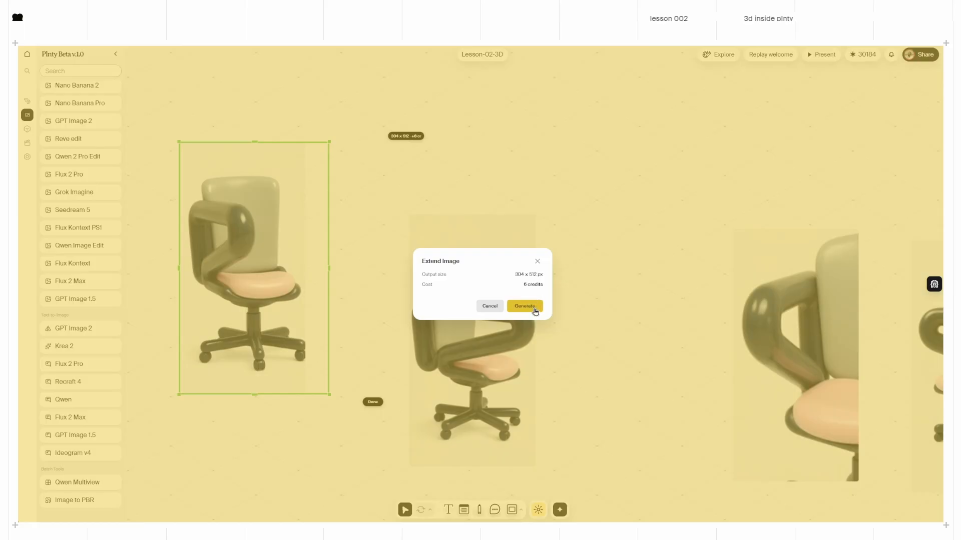
pyautogui.click(525, 306)
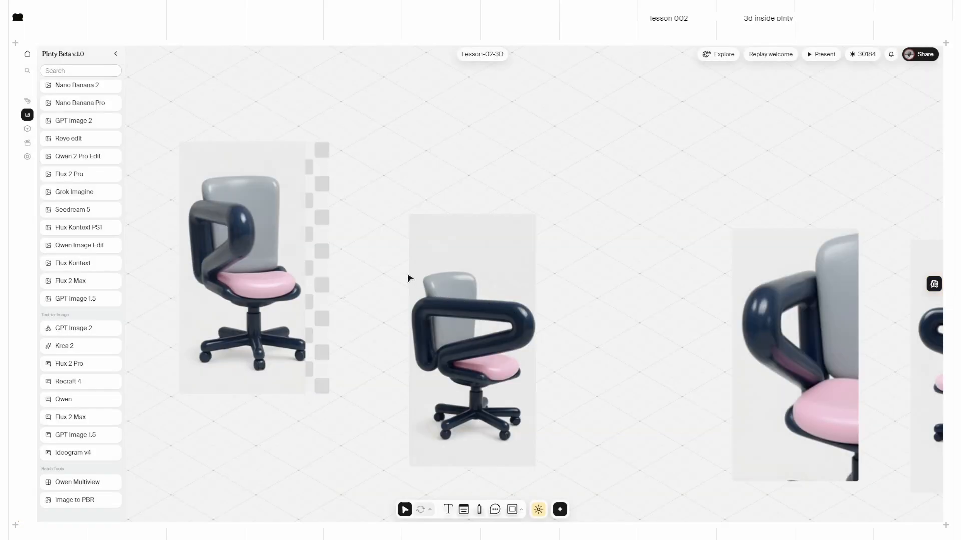
# Step: Select all six chairs in the lower row
pyautogui.scroll(-3, 410, 273)
pyautogui.scroll(2, 379, 271)
pyautogui.hscroll(1, 378, 272)
pyautogui.moveTo(341, 182); pyautogui.dragTo(450, 387)
pyautogui.scroll(-2, 450, 388)
pyautogui.scroll(-2, 452, 383)
pyautogui.moveTo(607, 367); pyautogui.dragTo(382, 402, button='middle')
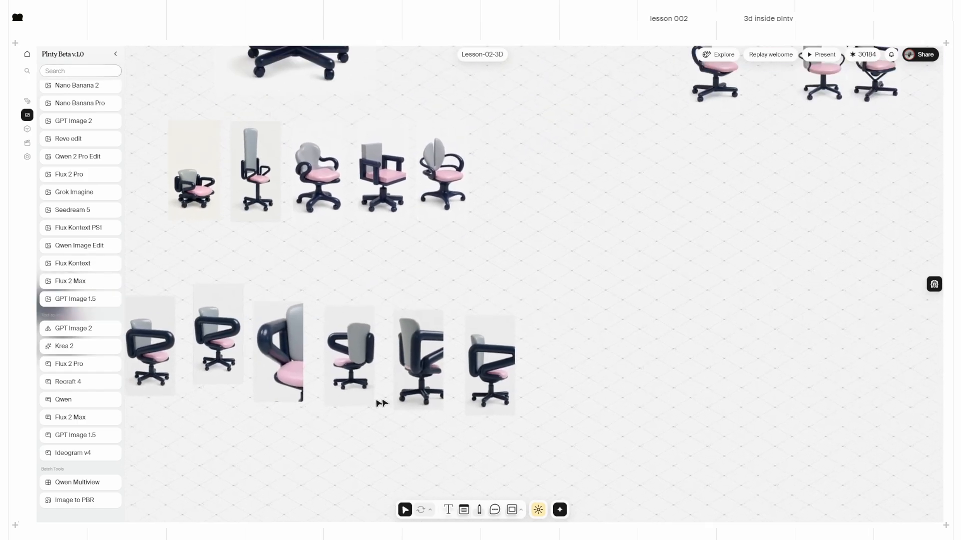
pyautogui.scroll(-2, 380, 402)
pyautogui.moveTo(514, 433); pyautogui.dragTo(198, 353)
# Step: Stack the six selected chairs into a 6-image stack and move it right
pyautogui.hscroll(-4, 322, 392)
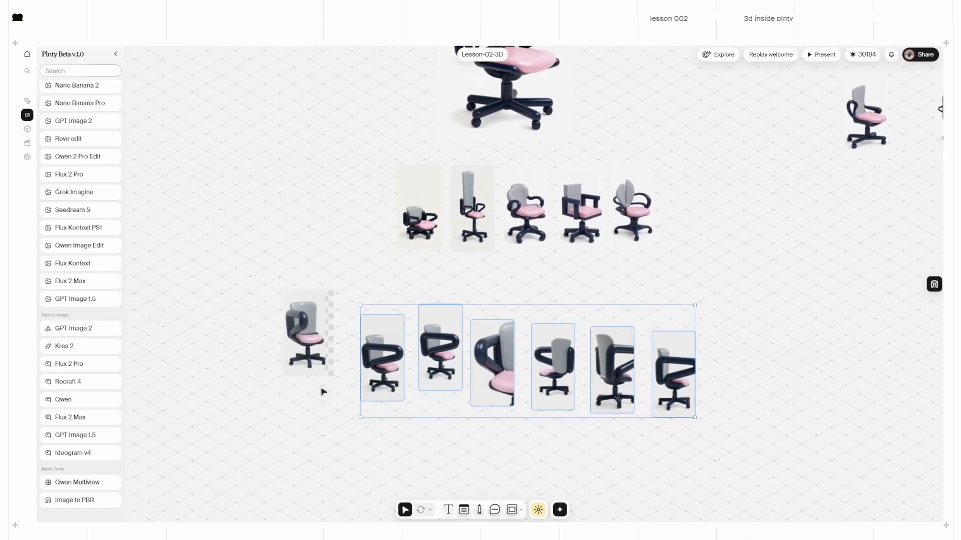
pyautogui.rightClick(506, 356)
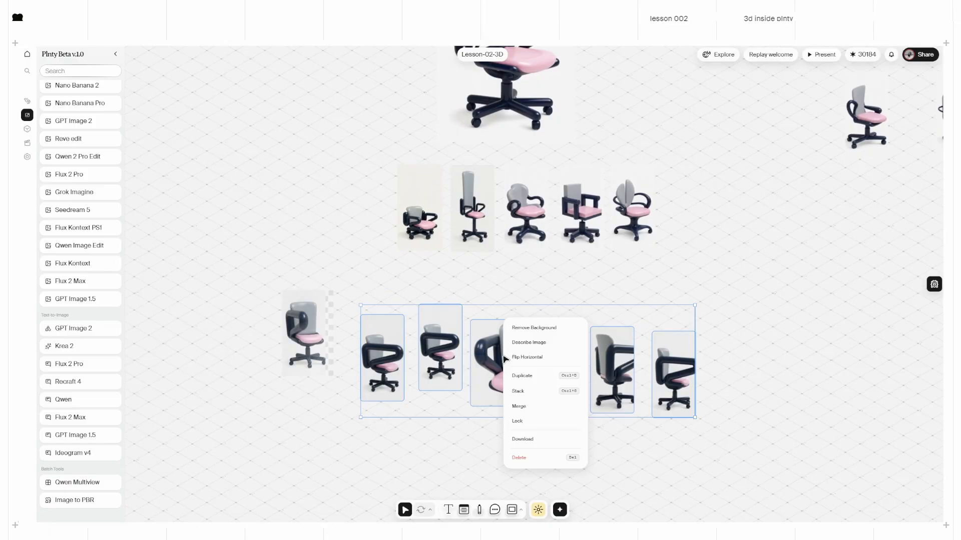
pyautogui.click(534, 392)
pyautogui.hscroll(2, 580, 365)
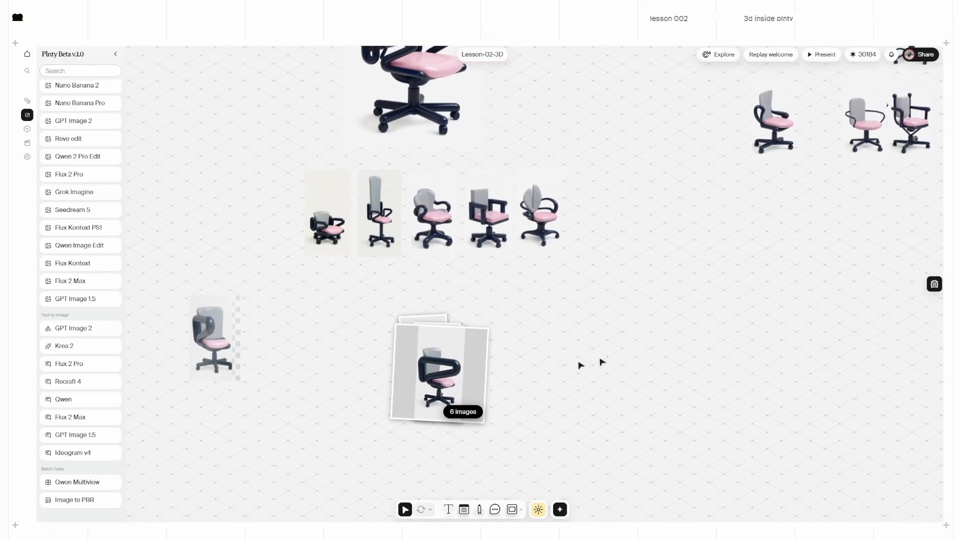
pyautogui.moveTo(449, 381); pyautogui.dragTo(911, 216)
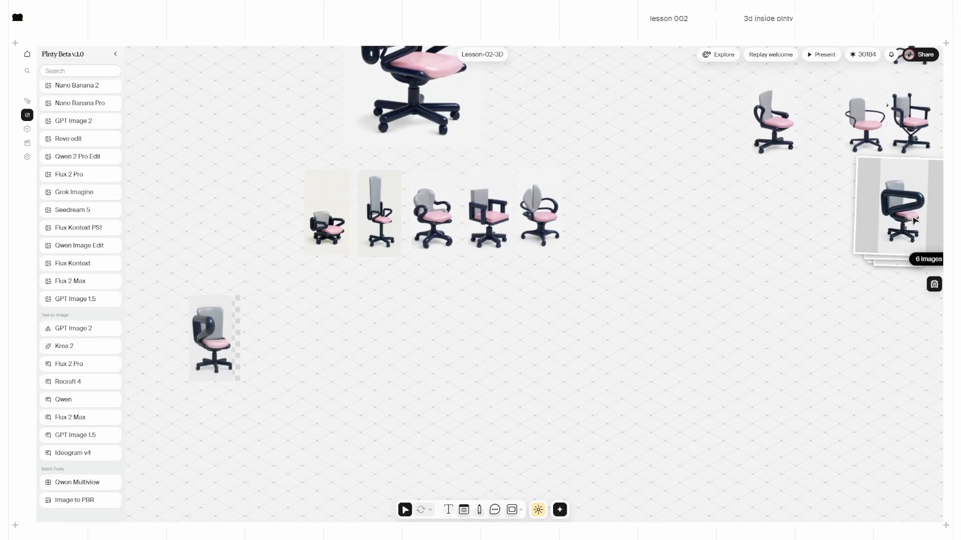
# Step: Stack the other chair group into a 10-image stack beside the first stack
pyautogui.moveTo(913, 185); pyautogui.dragTo(628, 274, button='middle')
pyautogui.moveTo(812, 218); pyautogui.dragTo(490, 77)
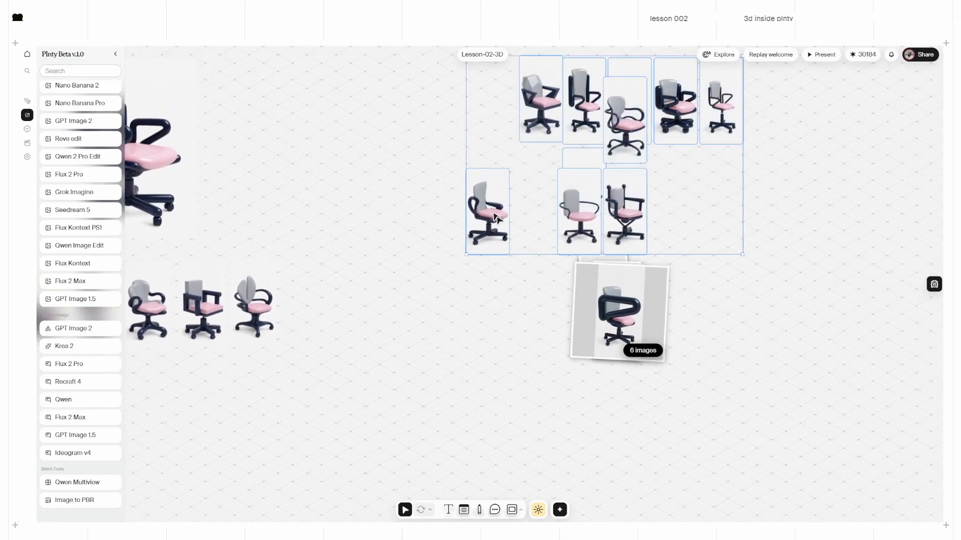
pyautogui.moveTo(495, 218); pyautogui.dragTo(715, 320)
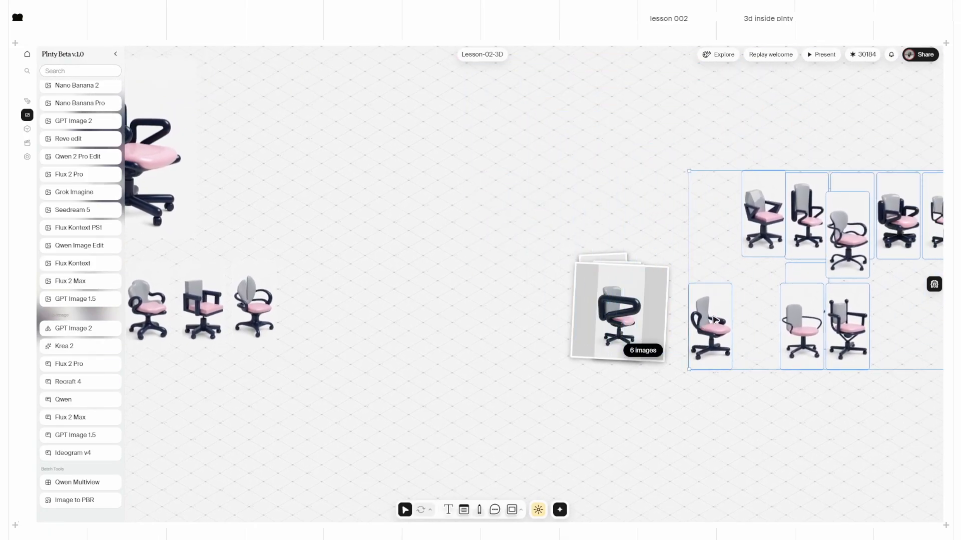
pyautogui.hotkey('ctrl', 'g')
pyautogui.moveTo(826, 283); pyautogui.dragTo(737, 335)
pyautogui.moveTo(453, 402); pyautogui.dragTo(463, 400)
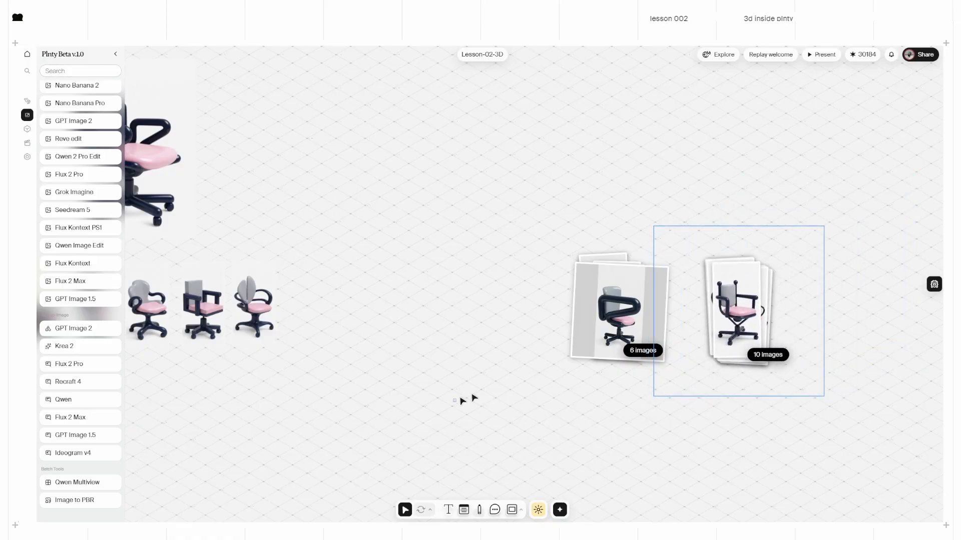
pyautogui.moveTo(515, 205); pyautogui.dragTo(851, 373)
# Step: Put the extended chair at the front of the row and move the large chair up-left
pyautogui.moveTo(395, 297); pyautogui.dragTo(818, 284, button='middle')
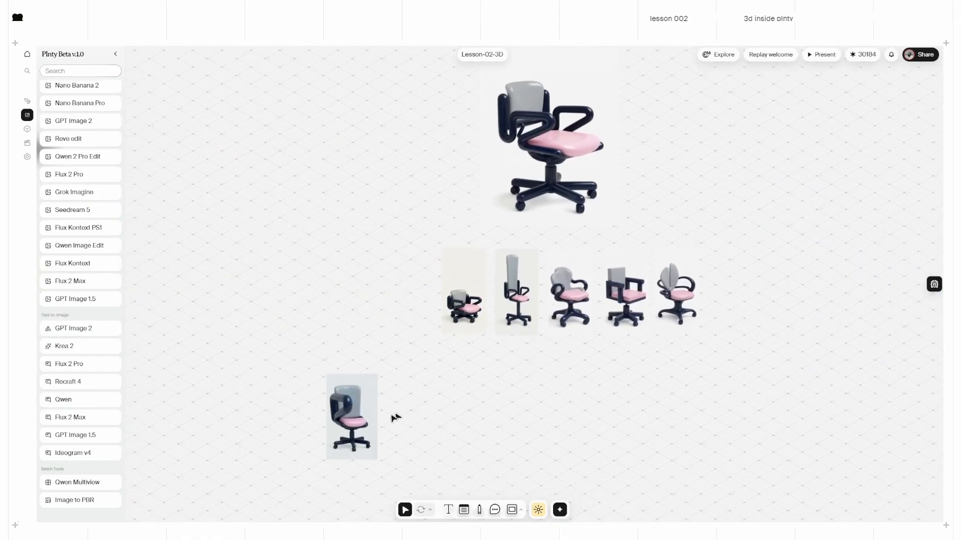
pyautogui.moveTo(396, 418); pyautogui.dragTo(446, 293)
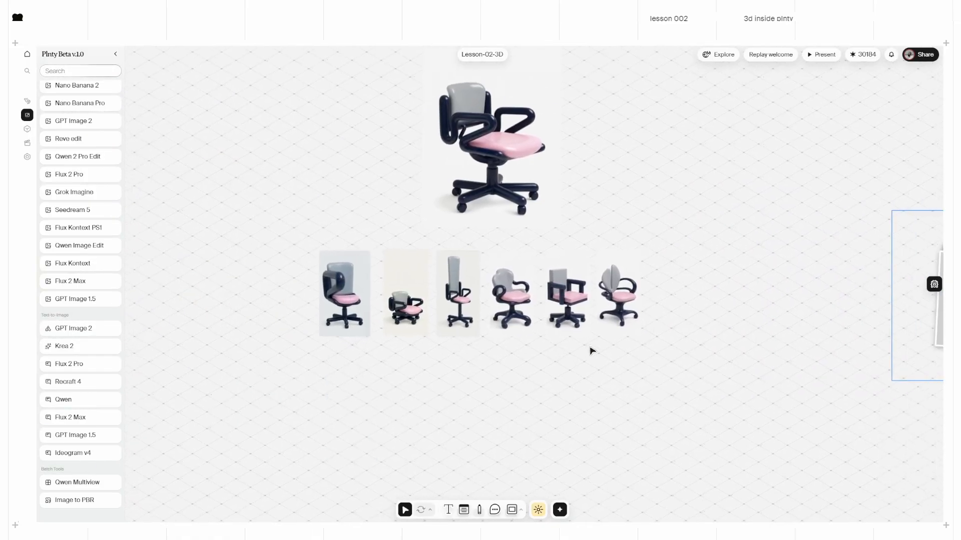
pyautogui.moveTo(629, 351); pyautogui.dragTo(562, 331, button='middle')
pyautogui.click(427, 145)
pyautogui.moveTo(422, 150); pyautogui.dragTo(400, 106)
pyautogui.moveTo(531, 338); pyautogui.dragTo(533, 285, button='middle')
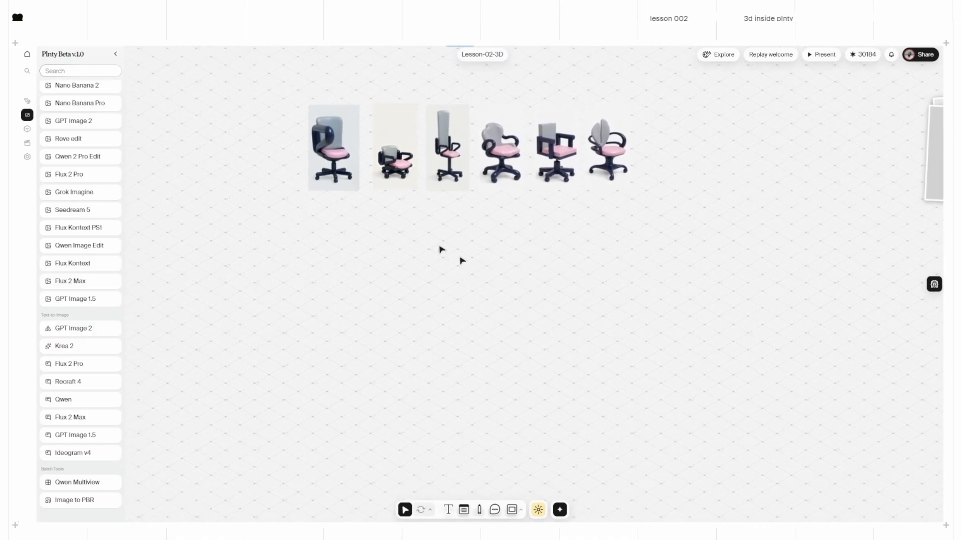
# Step: Add Trellis 1 and Trellis 2 image-to-3D nodes below the chairs
pyautogui.click(27, 130)
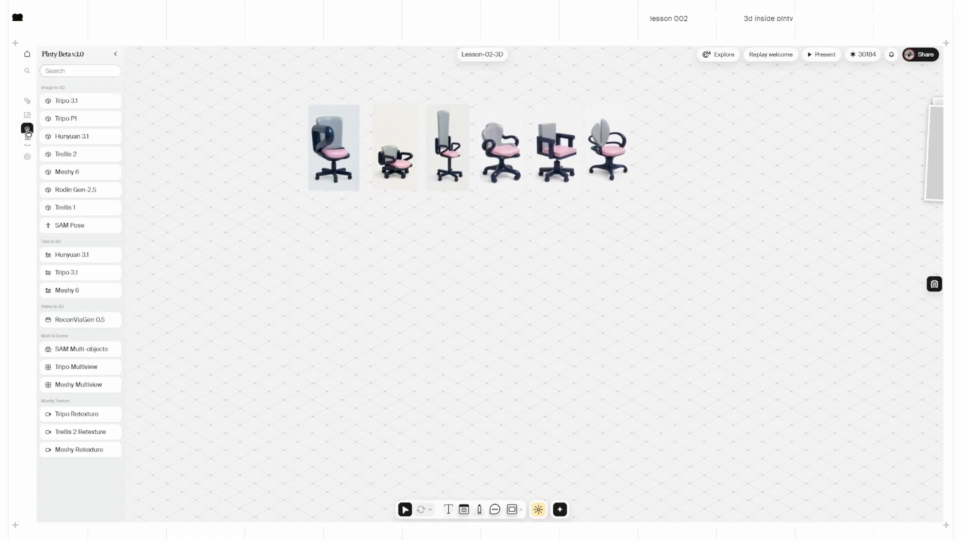
pyautogui.click(79, 153)
pyautogui.moveTo(70, 99)
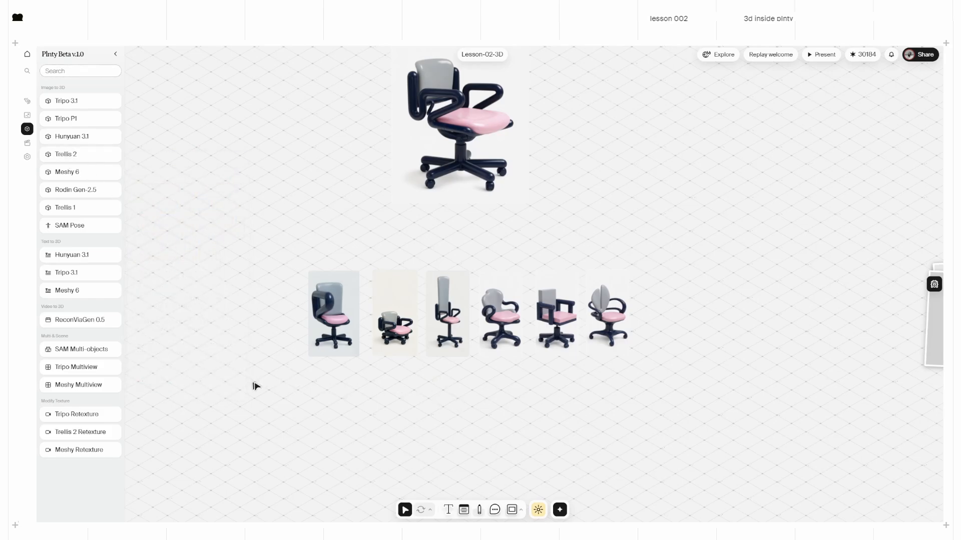
pyautogui.moveTo(255, 385); pyautogui.dragTo(277, 318, button='middle')
pyautogui.moveTo(73, 206); pyautogui.dragTo(267, 354)
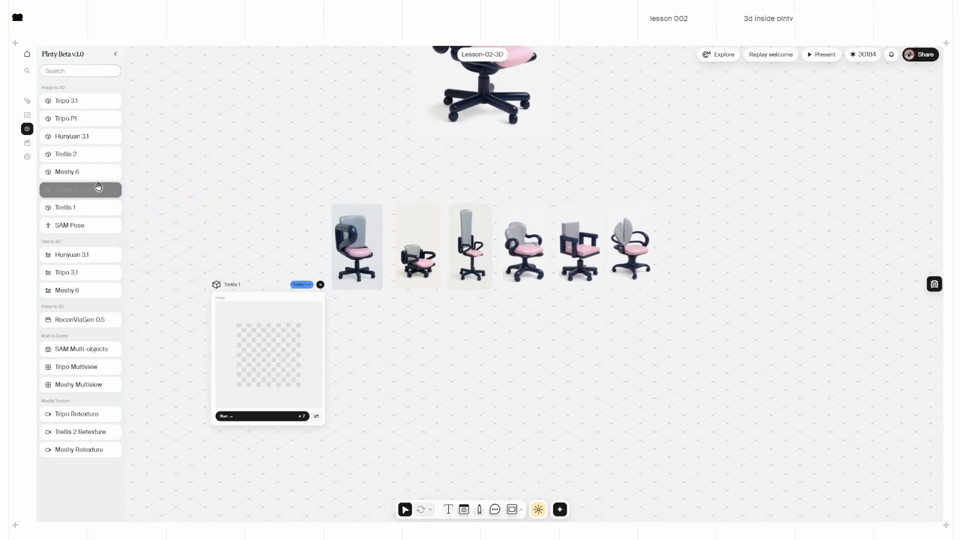
pyautogui.moveTo(77, 154); pyautogui.dragTo(377, 358)
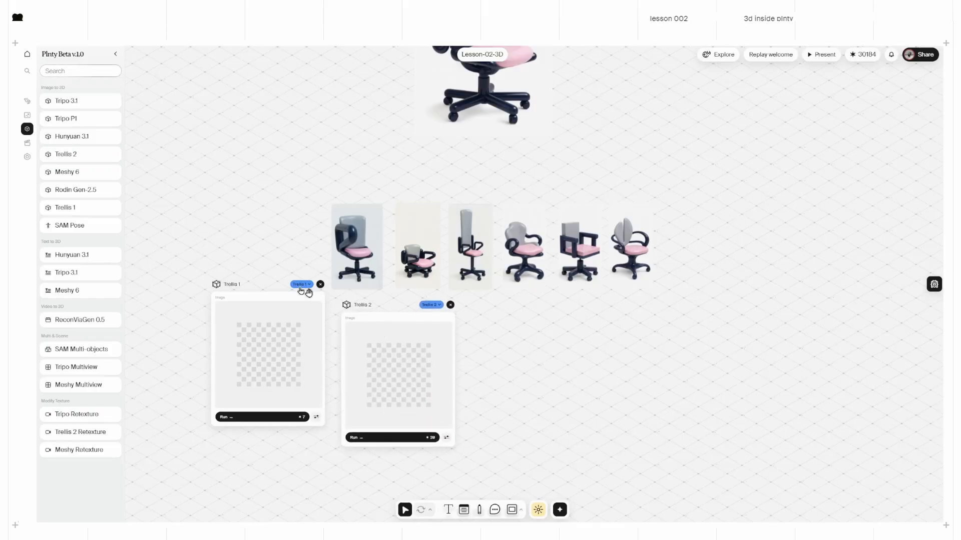
pyautogui.moveTo(236, 284); pyautogui.dragTo(235, 302)
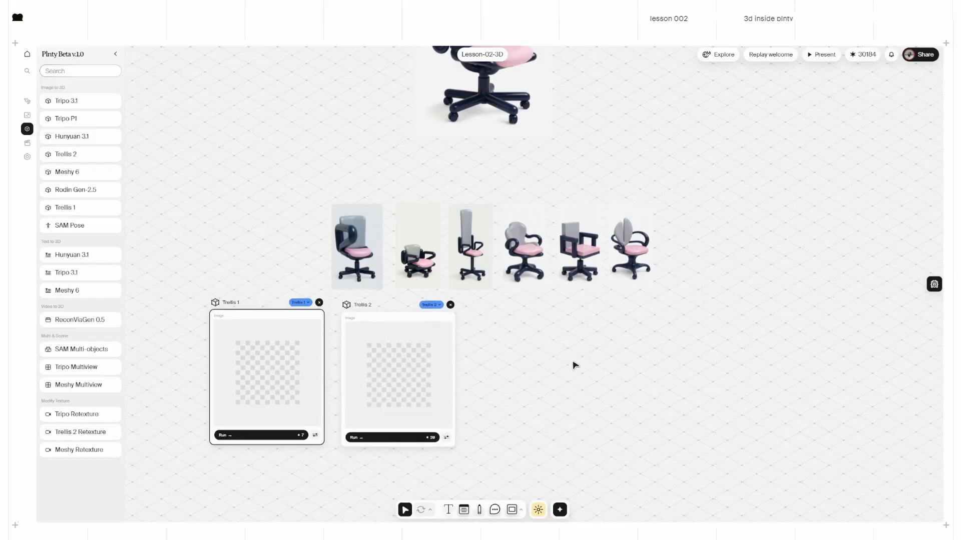
# Step: Load the extended chair image into both Trellis 1 and Trellis 2
pyautogui.scroll(-2, 541, 359)
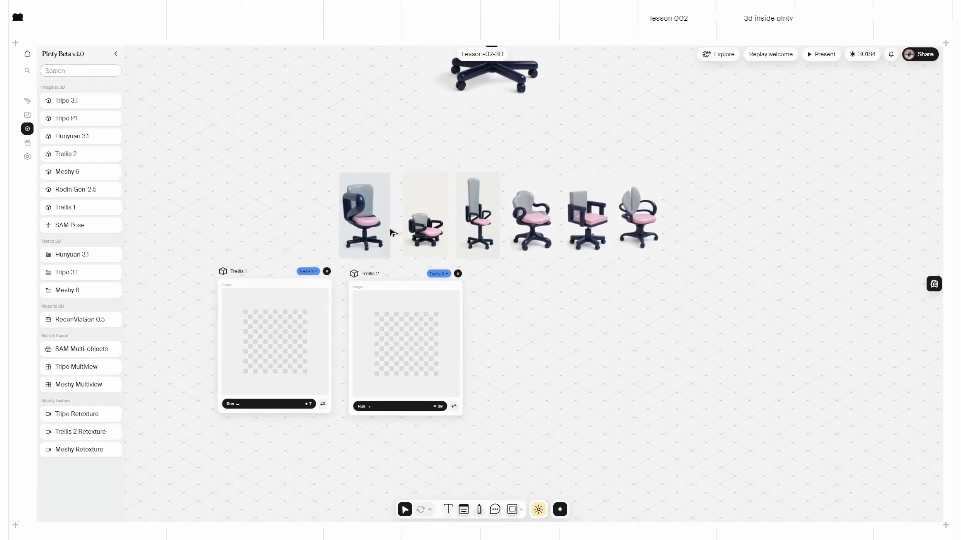
pyautogui.moveTo(370, 231); pyautogui.dragTo(263, 348)
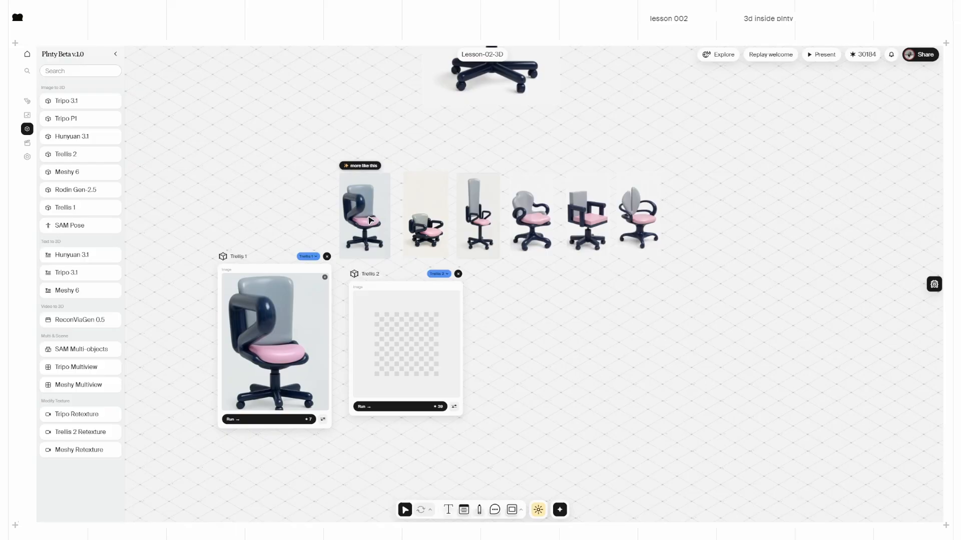
pyautogui.moveTo(269, 261); pyautogui.dragTo(260, 270)
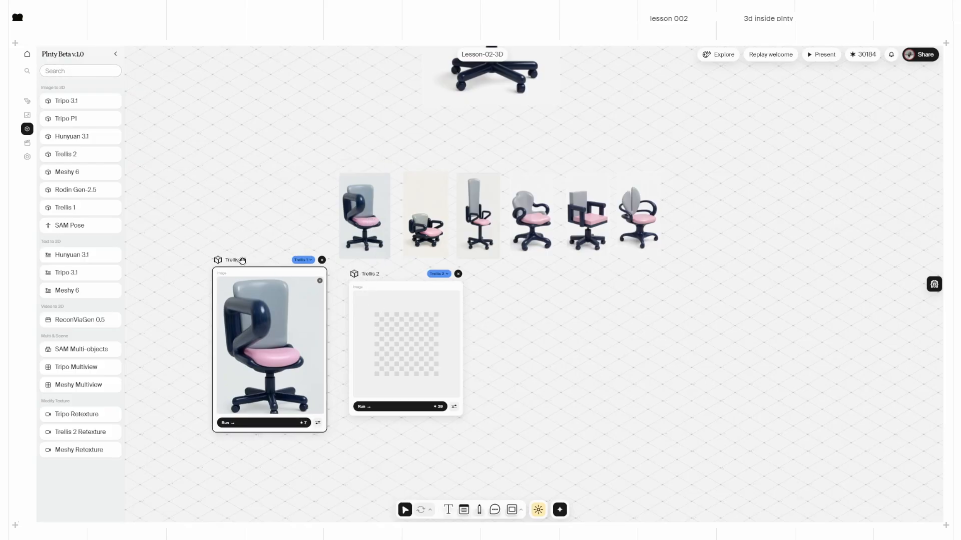
pyautogui.moveTo(359, 232); pyautogui.dragTo(400, 330)
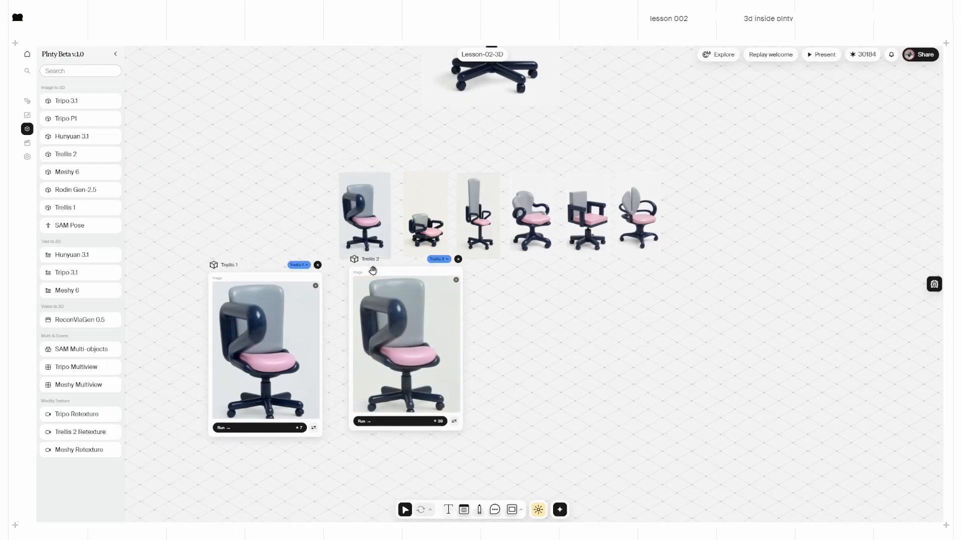
pyautogui.moveTo(366, 275); pyautogui.dragTo(359, 271)
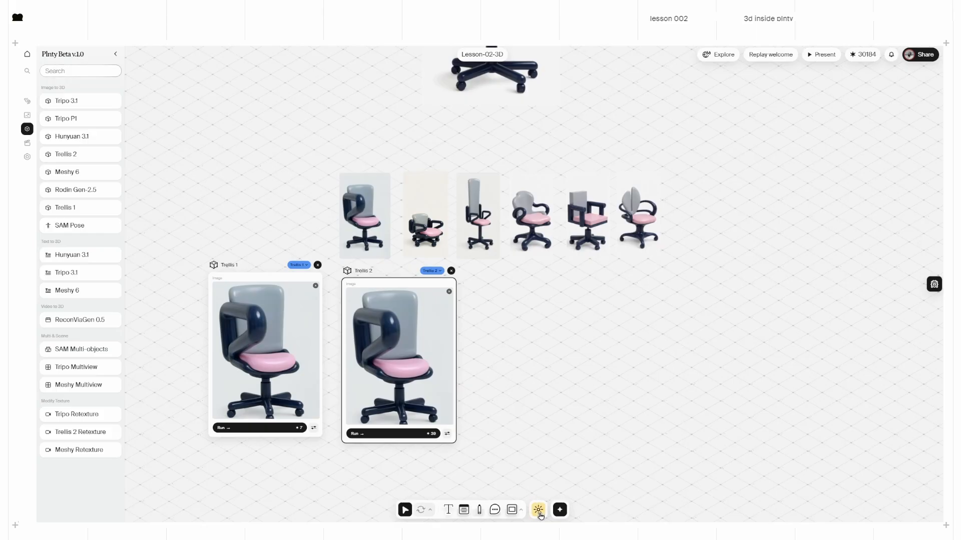
pyautogui.moveTo(220, 266); pyautogui.dragTo(220, 272)
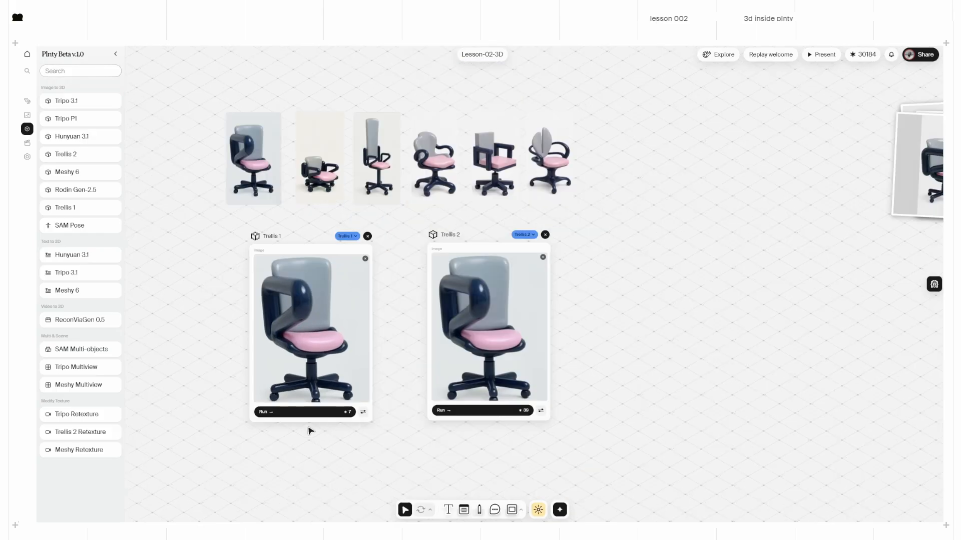
# Step: Start the Trellis 1 and Trellis 2 3D generations and zoom in on the chair model
pyautogui.click(295, 416)
pyautogui.click(482, 410)
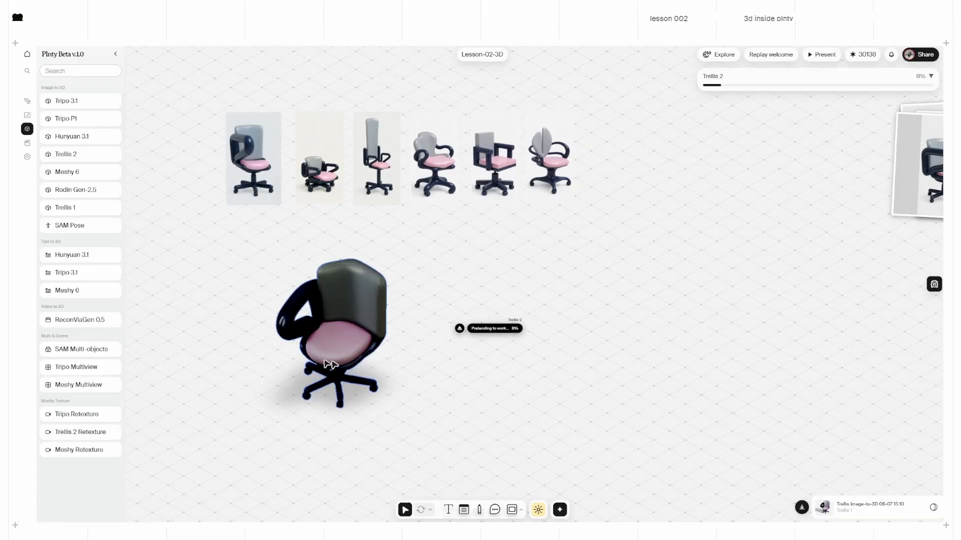
pyautogui.scroll(5, 319, 353)
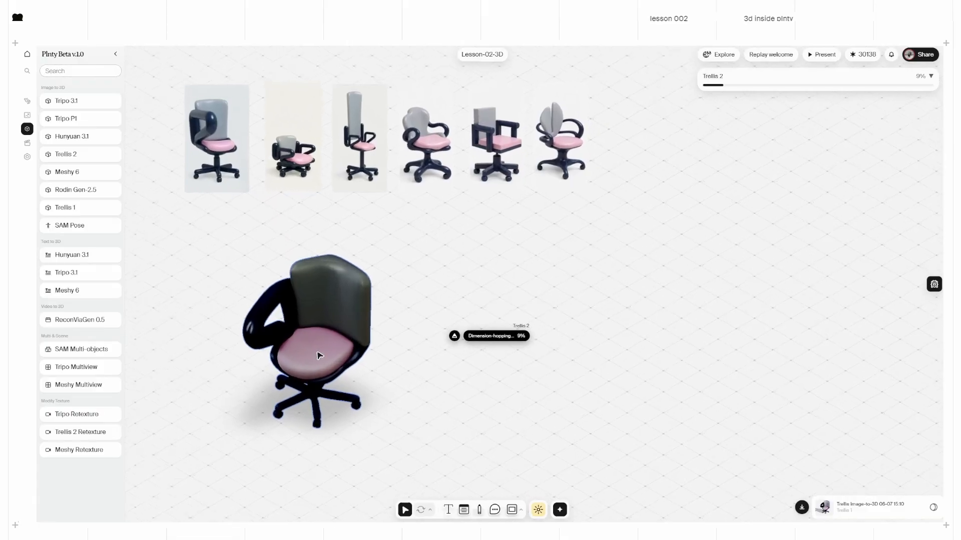
pyautogui.moveTo(351, 416); pyautogui.dragTo(509, 339, button='middle')
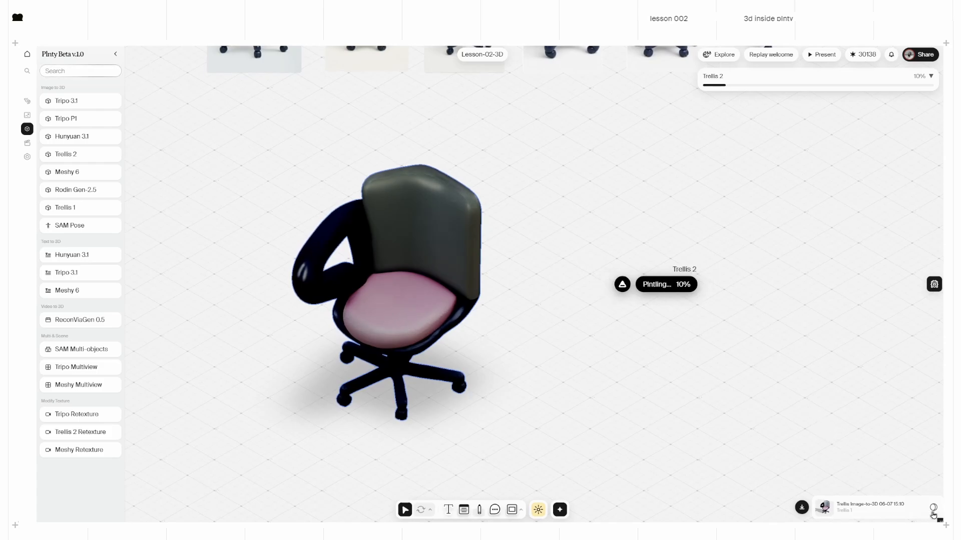
# Step: Toggle the chair's wireframe view on and off, then orbit the model
pyautogui.click(934, 510)
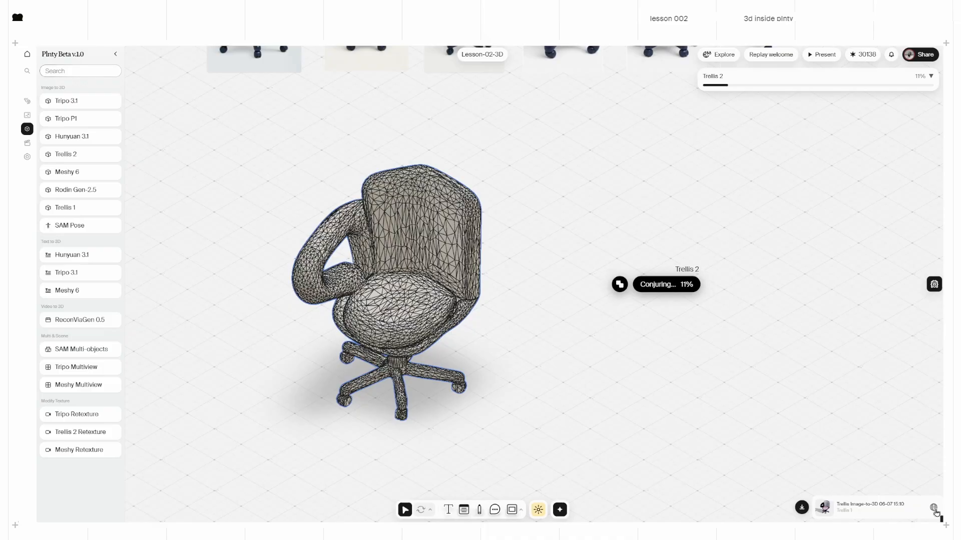
pyautogui.click(934, 508)
pyautogui.doubleClick(402, 296)
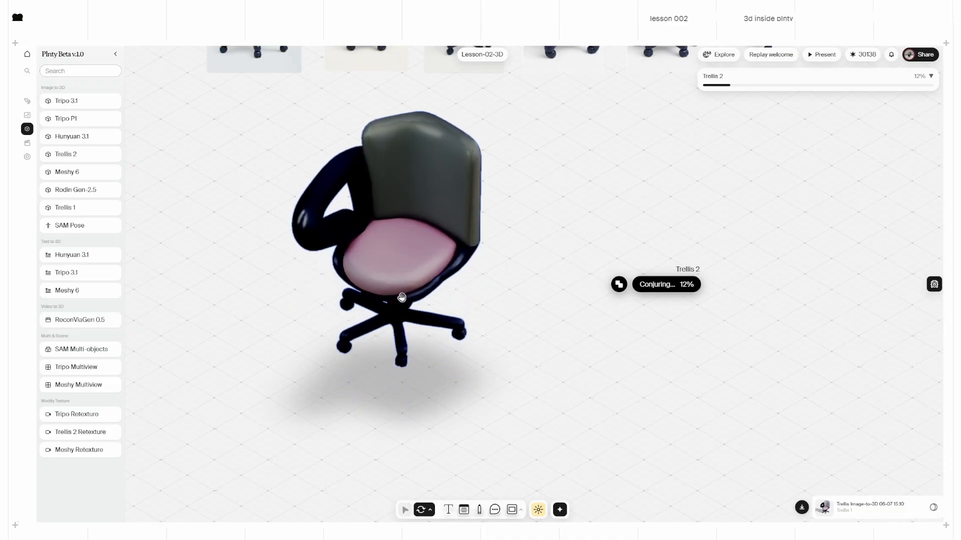
pyautogui.moveTo(426, 251); pyautogui.dragTo(447, 239)
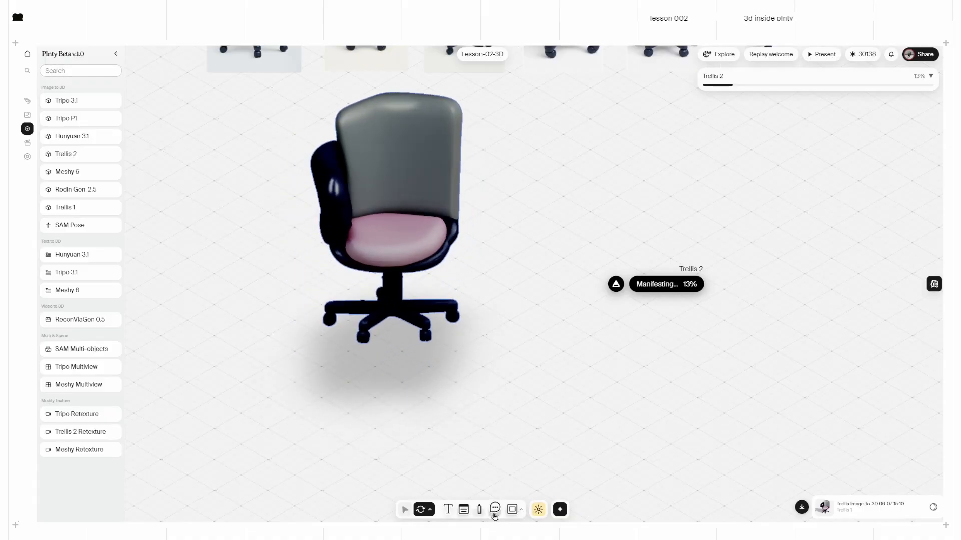
pyautogui.click(495, 510)
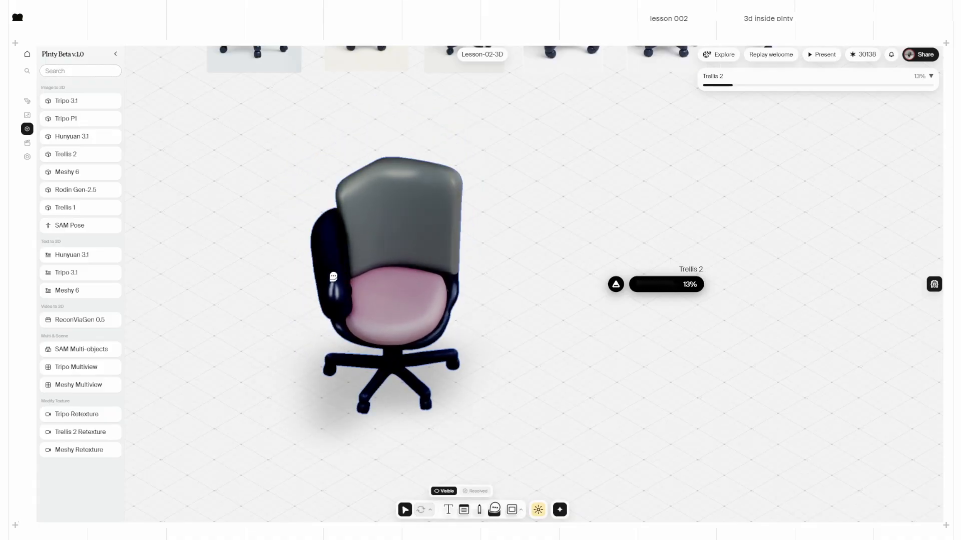
# Step: Pin the comment 'COMMENT ON THIS AREA' to the chair's armrest
pyautogui.click(332, 273)
pyautogui.write('COMM')
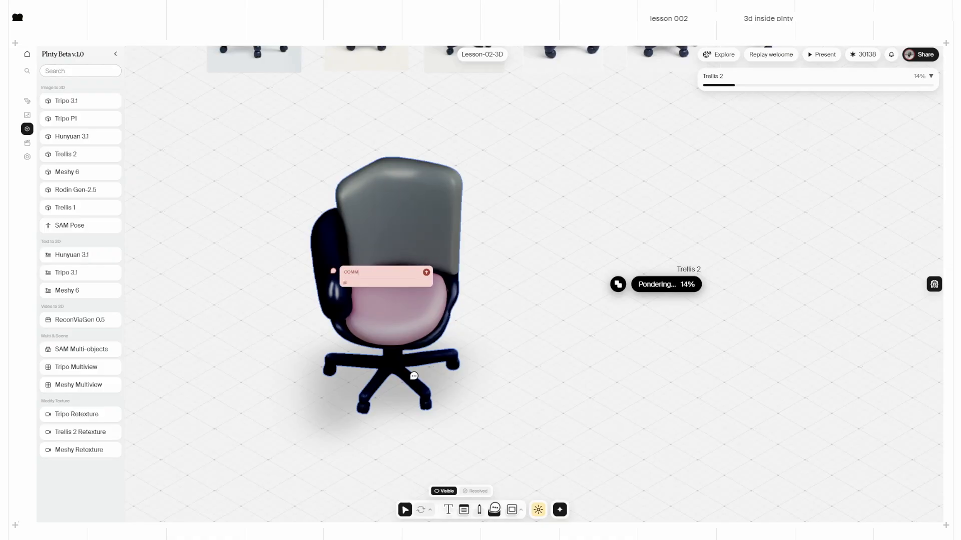
pyautogui.write('ENT ON THIS AREA')
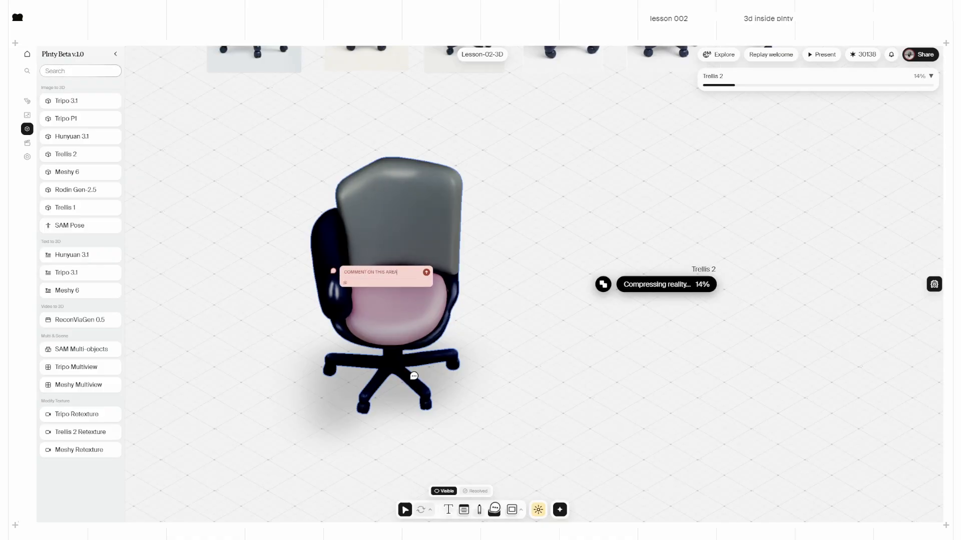
pyautogui.press('Return')
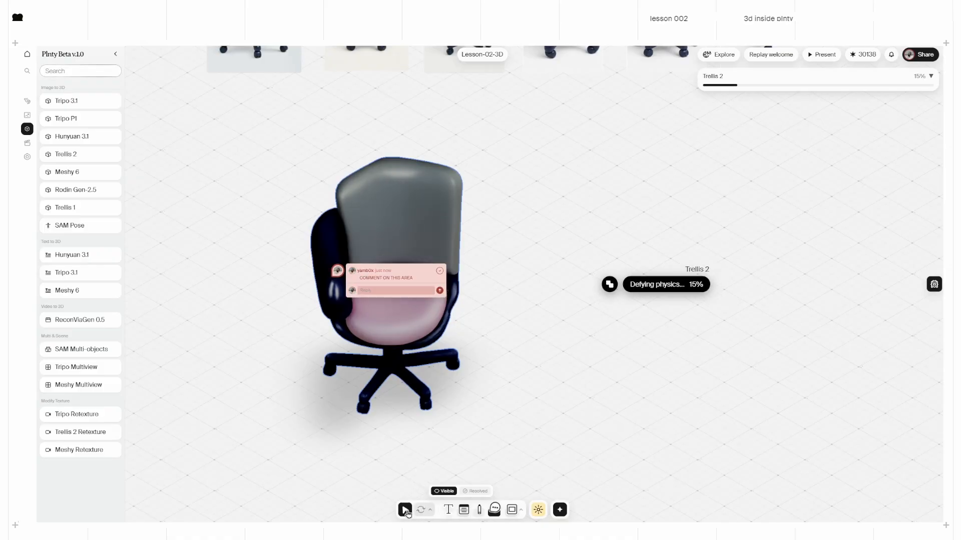
pyautogui.click(405, 510)
# Step: Orbit the 3D chair to review its back, then return to selection mode
pyautogui.click(422, 510)
pyautogui.moveTo(423, 303); pyautogui.dragTo(362, 240)
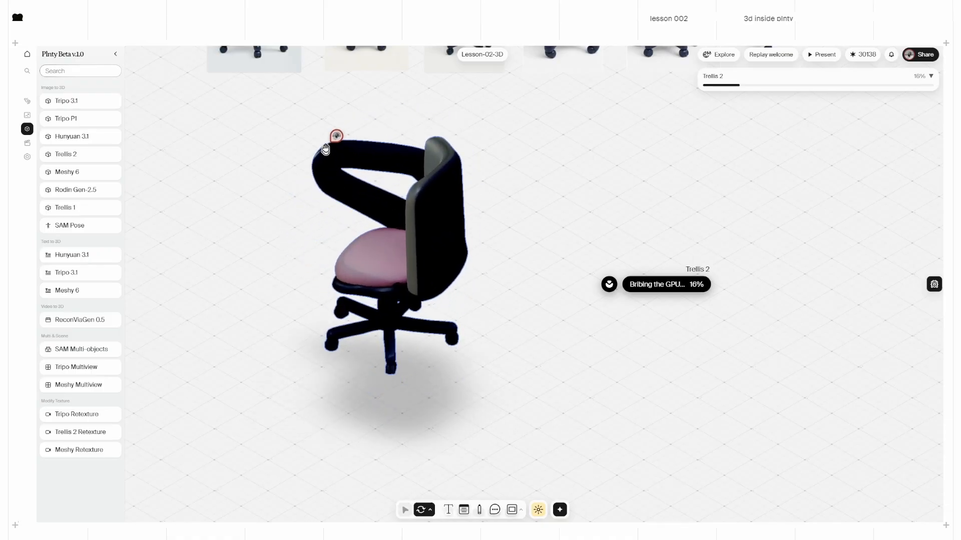
pyautogui.moveTo(407, 280); pyautogui.dragTo(412, 349)
pyautogui.press('v')
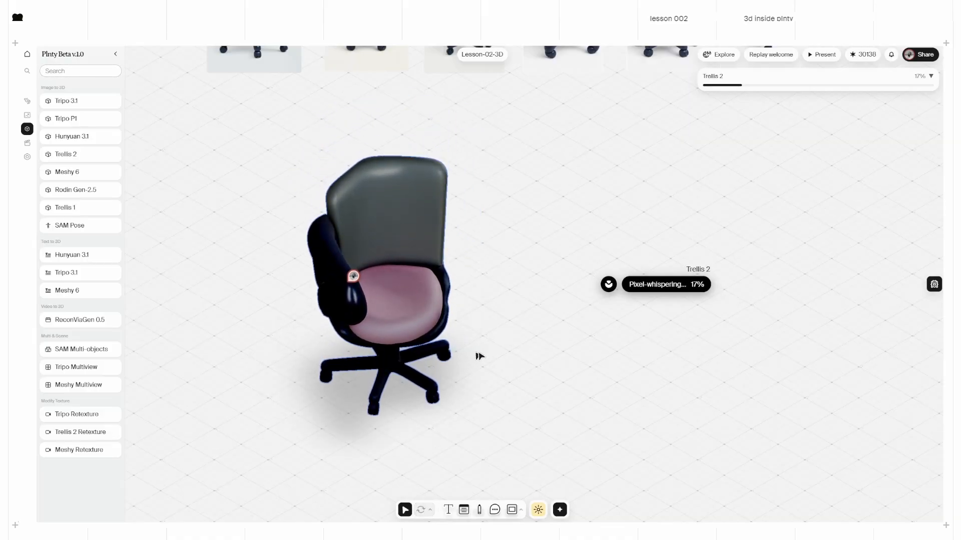
pyautogui.moveTo(671, 346); pyautogui.dragTo(614, 347, button='middle')
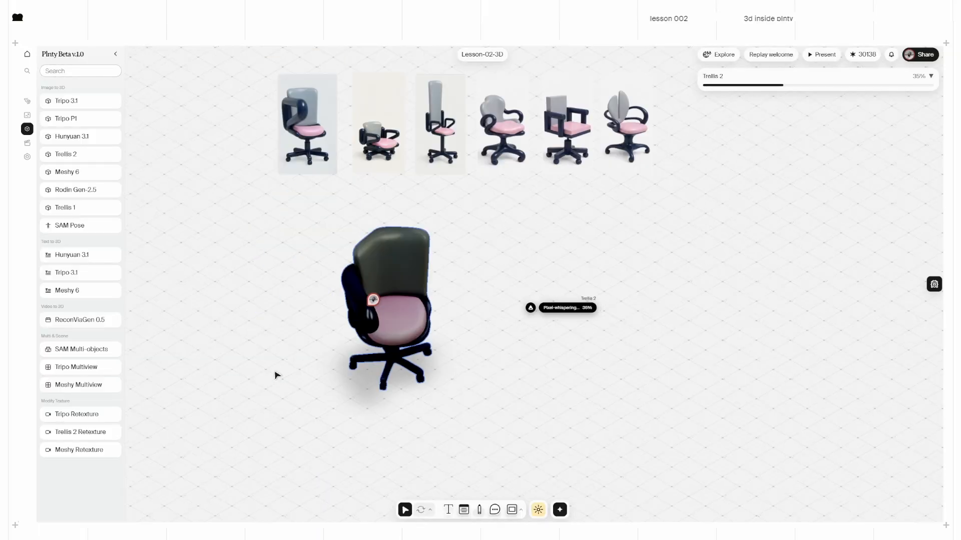
# Step: Add a Tripo 3.1 image-to-3D node and check its settings
pyautogui.moveTo(80, 106); pyautogui.dragTo(252, 452)
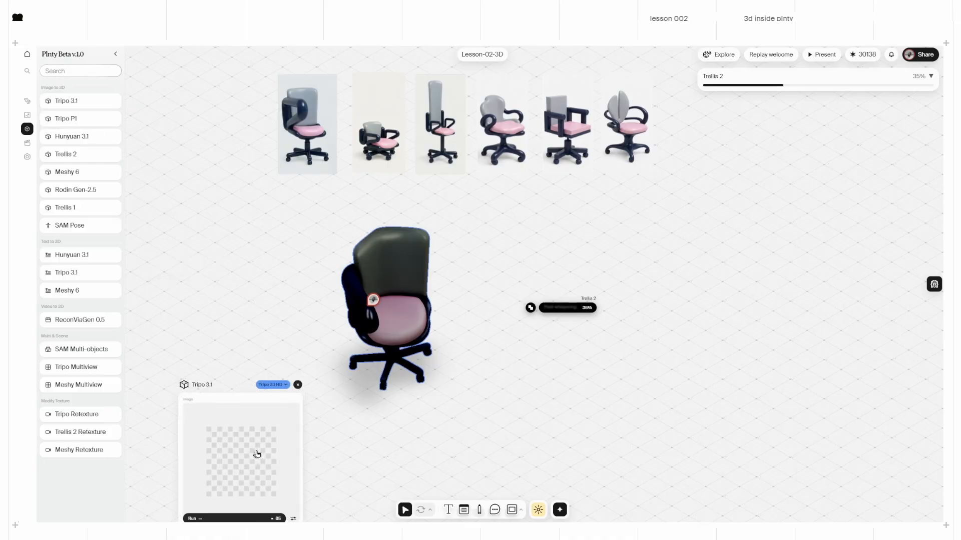
pyautogui.scroll(-1, 380, 442)
pyautogui.scroll(-4, 381, 443)
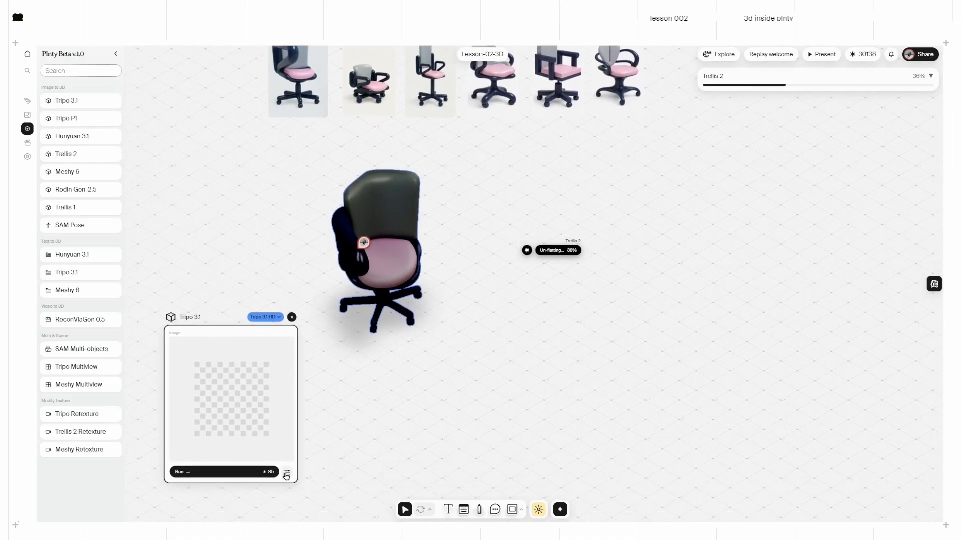
pyautogui.click(287, 473)
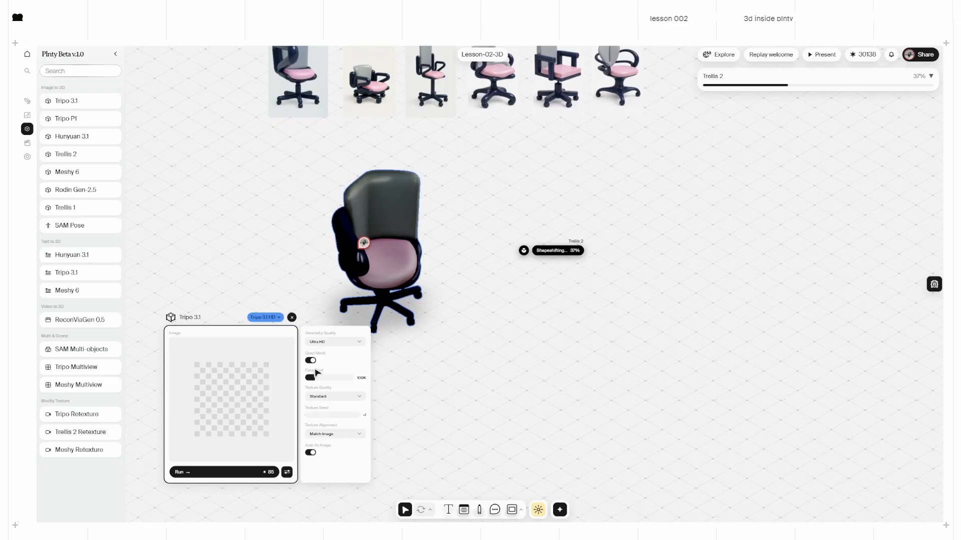
pyautogui.click(286, 472)
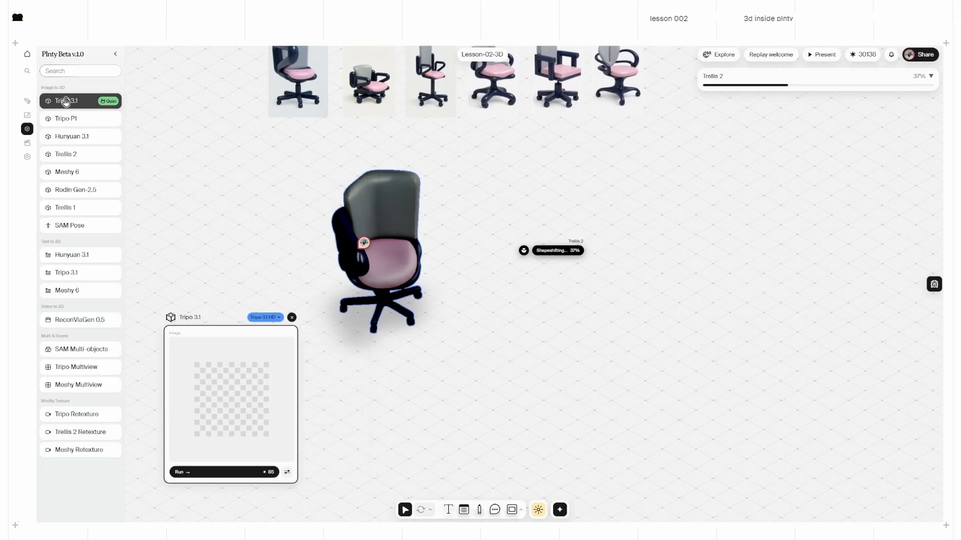
# Step: Add a Tripo P1 node and line it up beside Tripo 3.1 below the chair
pyautogui.moveTo(65, 119); pyautogui.dragTo(418, 377)
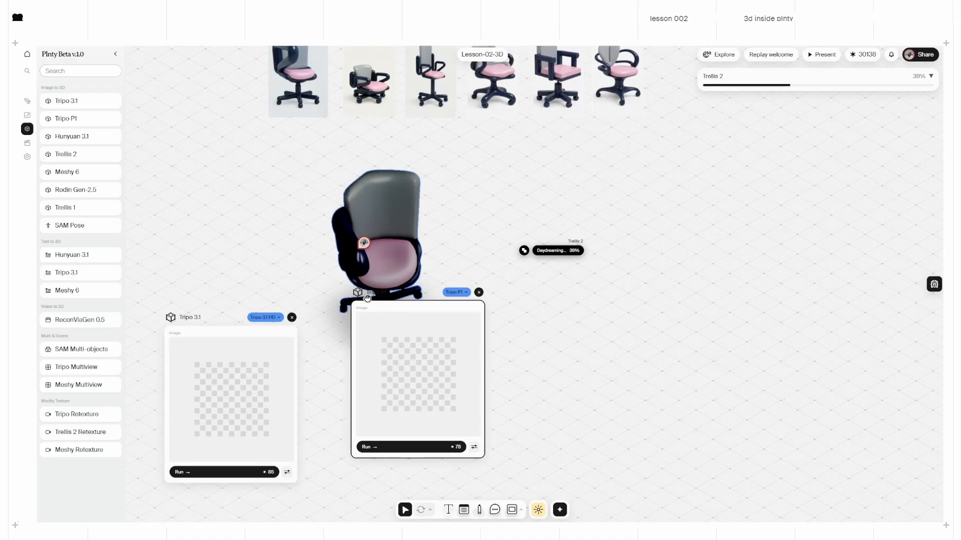
pyautogui.moveTo(195, 318); pyautogui.dragTo(189, 336)
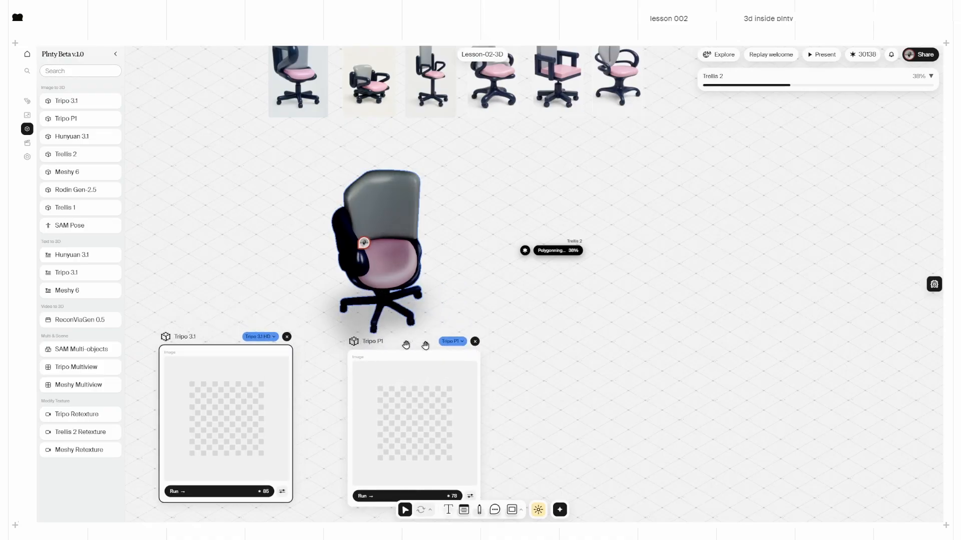
pyautogui.moveTo(557, 362); pyautogui.dragTo(550, 326)
pyautogui.moveTo(172, 303); pyautogui.dragTo(170, 311)
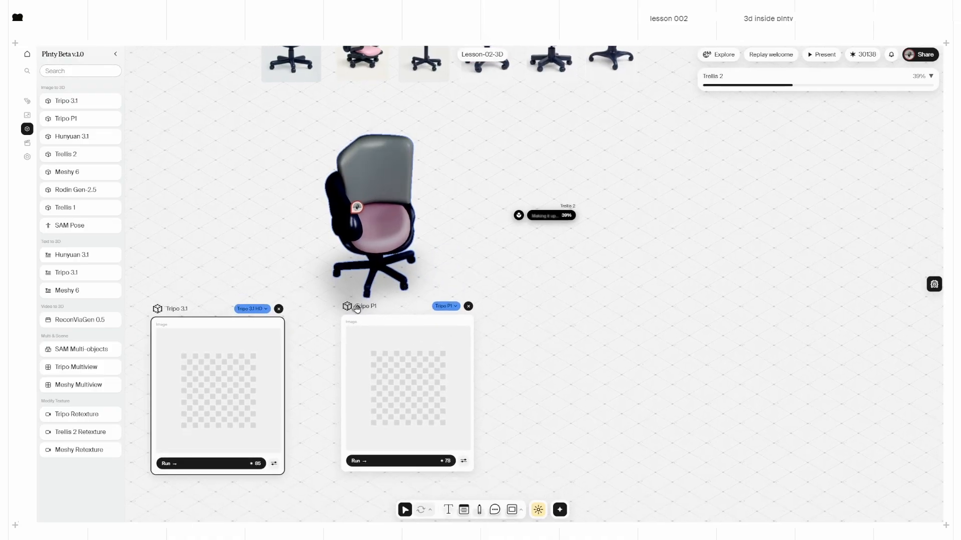
pyautogui.click(464, 463)
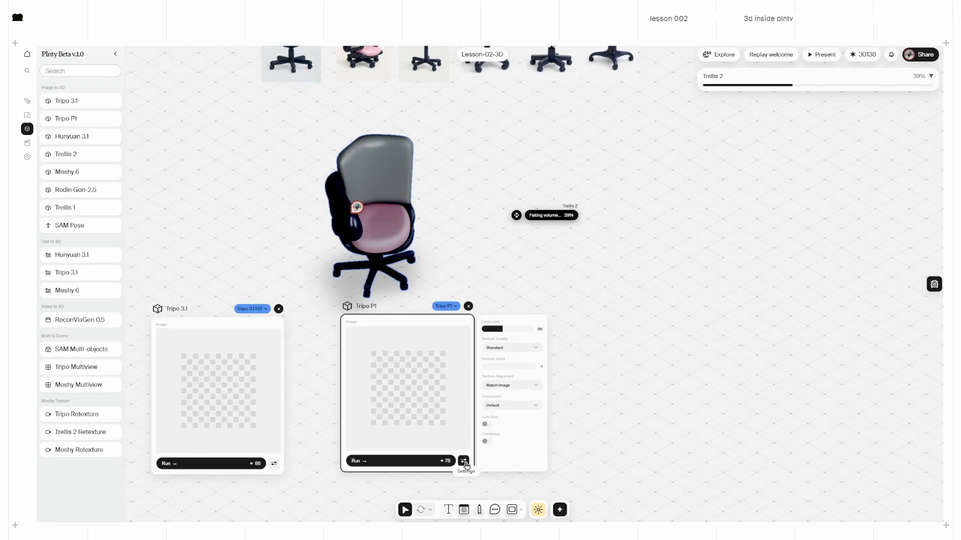
pyautogui.click(465, 462)
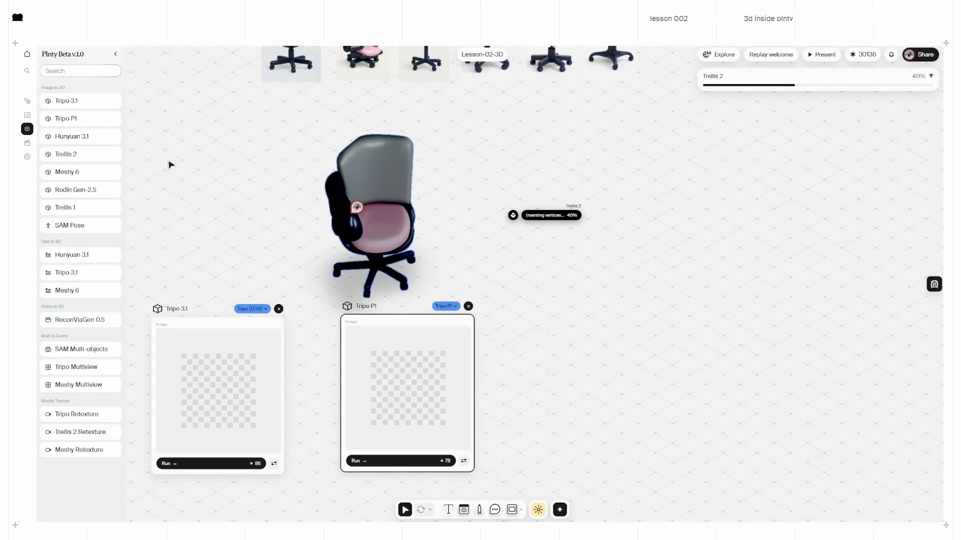
# Step: Add a Tripo 3.1 text-to-3D prompt node to the canvas
pyautogui.click(73, 272)
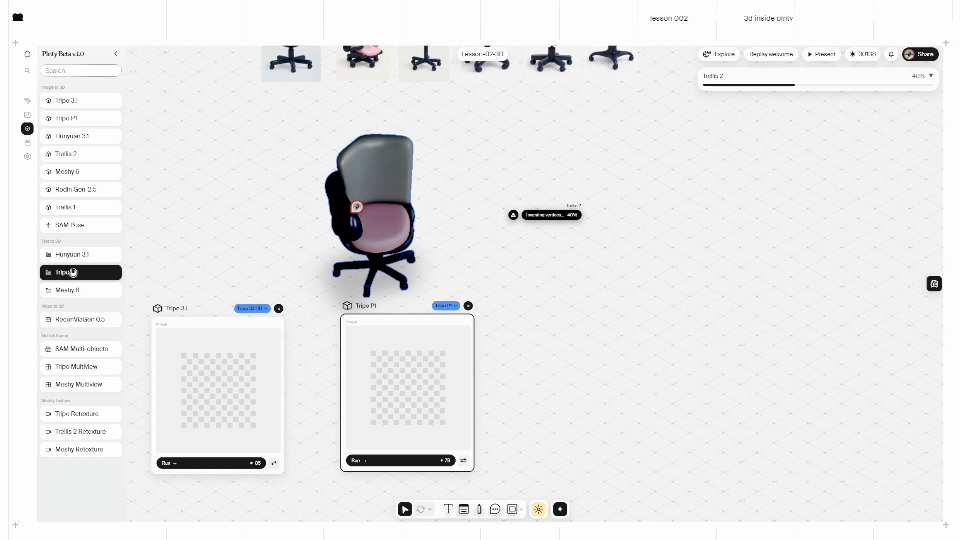
pyautogui.moveTo(73, 273); pyautogui.dragTo(564, 335)
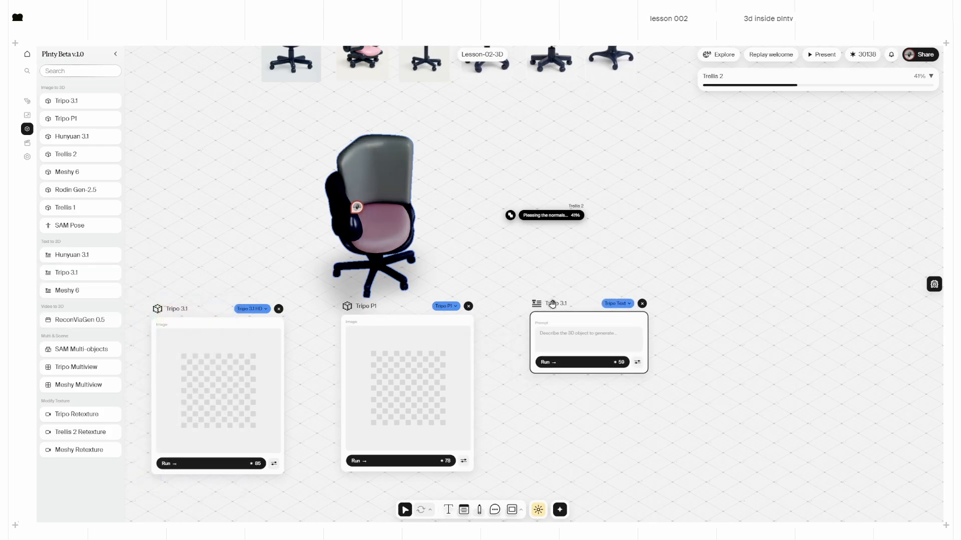
pyautogui.scroll(3, 532, 317)
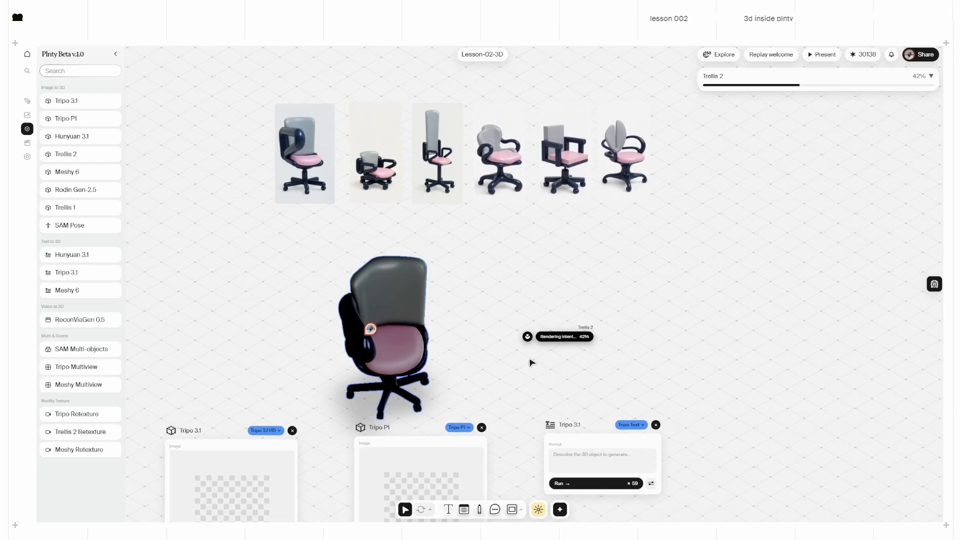
pyautogui.scroll(-2, 510, 353)
# Step: Feed the third chair image into Tripo 3.1 and Tripo P1, and generate its text description
pyautogui.moveTo(427, 91); pyautogui.dragTo(217, 425)
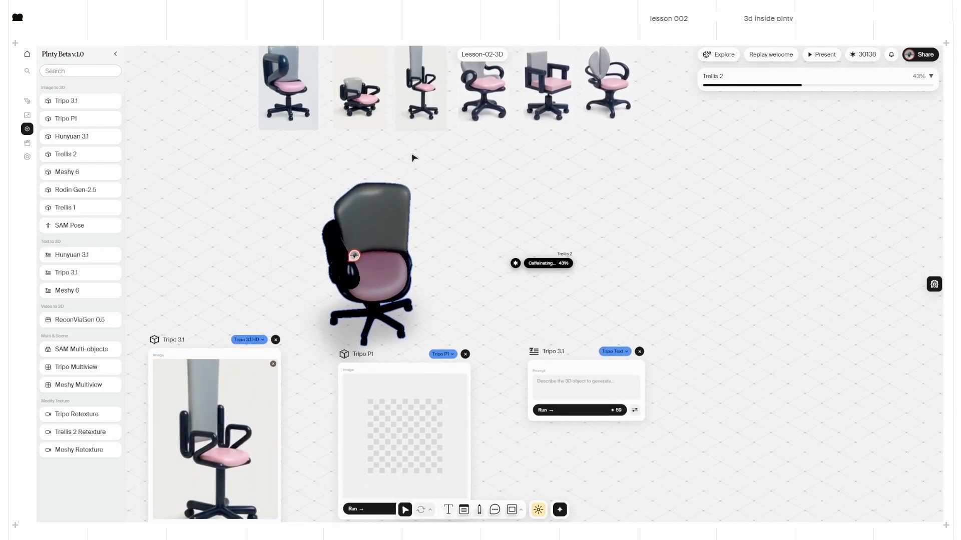
pyautogui.moveTo(429, 90); pyautogui.dragTo(406, 441)
pyautogui.rightClick(423, 114)
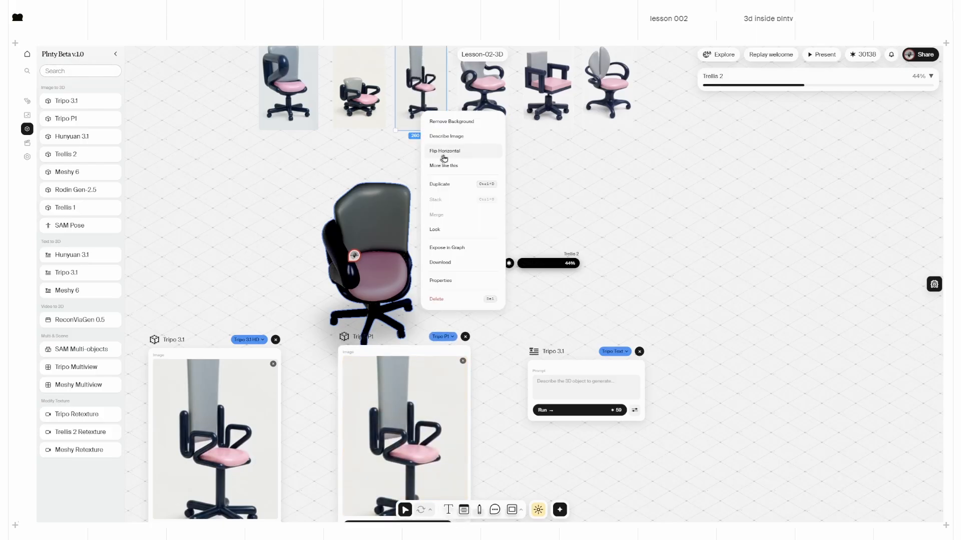
pyautogui.click(453, 141)
# Step: Fill the Tripo 3.1 text-to-3D prompt with the generated chair description
pyautogui.moveTo(479, 128); pyautogui.dragTo(468, 260, button='middle')
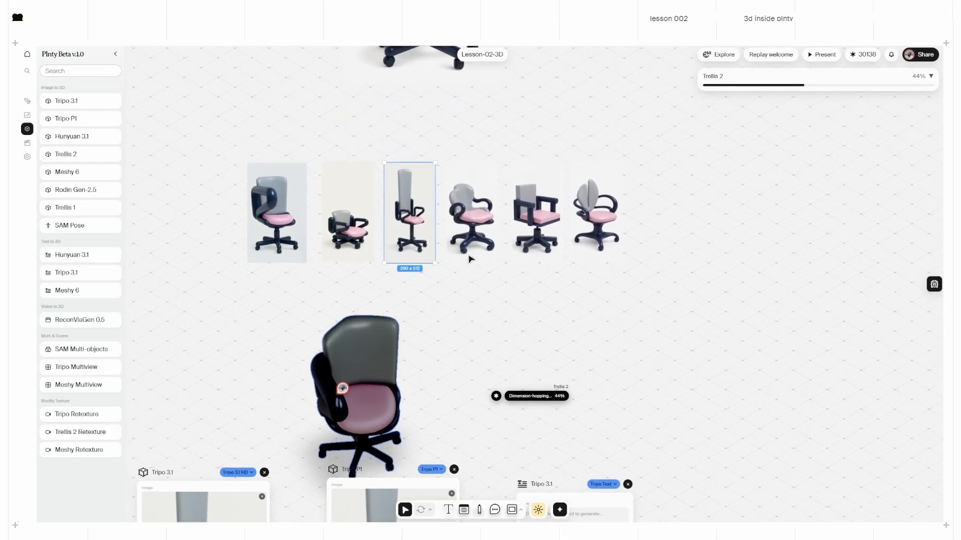
pyautogui.moveTo(721, 286); pyautogui.dragTo(602, 255)
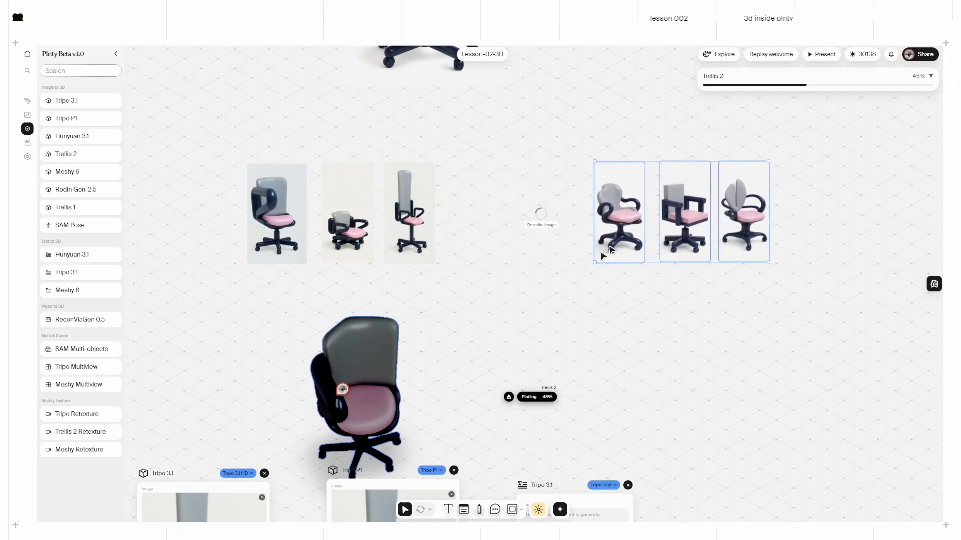
pyautogui.click(584, 315)
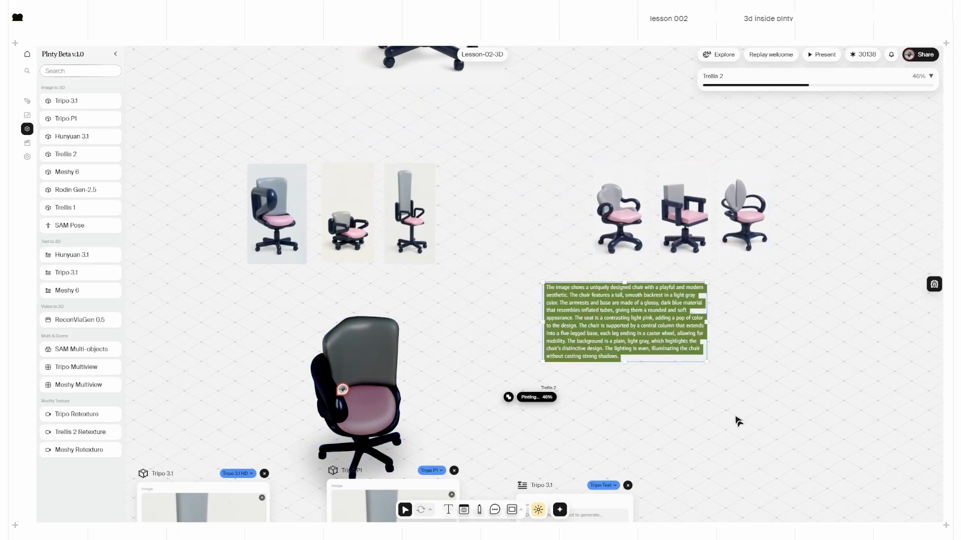
pyautogui.moveTo(827, 501); pyautogui.dragTo(799, 356, button='middle')
pyautogui.moveTo(576, 192); pyautogui.dragTo(532, 379)
# Step: Move the Tripo 3.1 text card down and the chair with its description upward
pyautogui.moveTo(547, 317); pyautogui.dragTo(600, 250, button='middle')
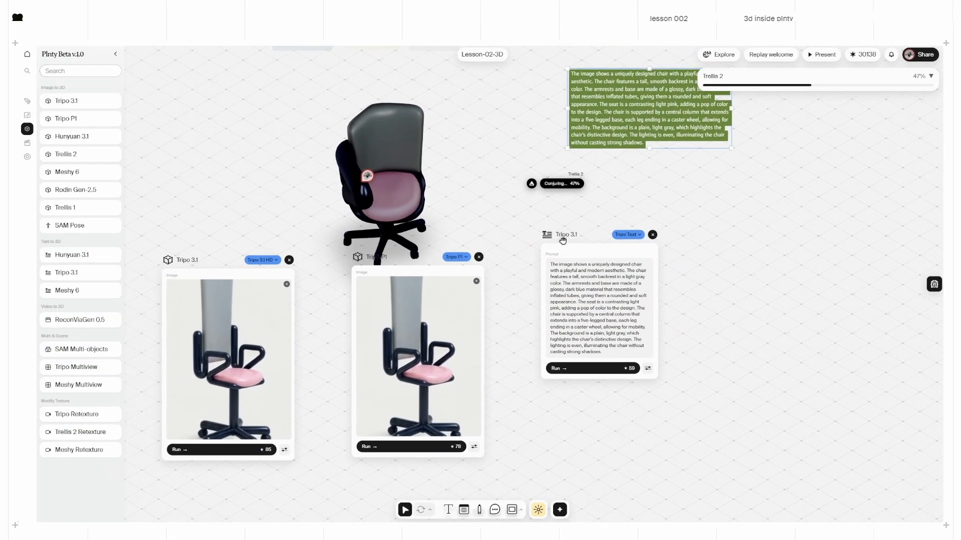
pyautogui.moveTo(563, 238); pyautogui.dragTo(556, 271)
pyautogui.moveTo(397, 189); pyautogui.dragTo(400, 148)
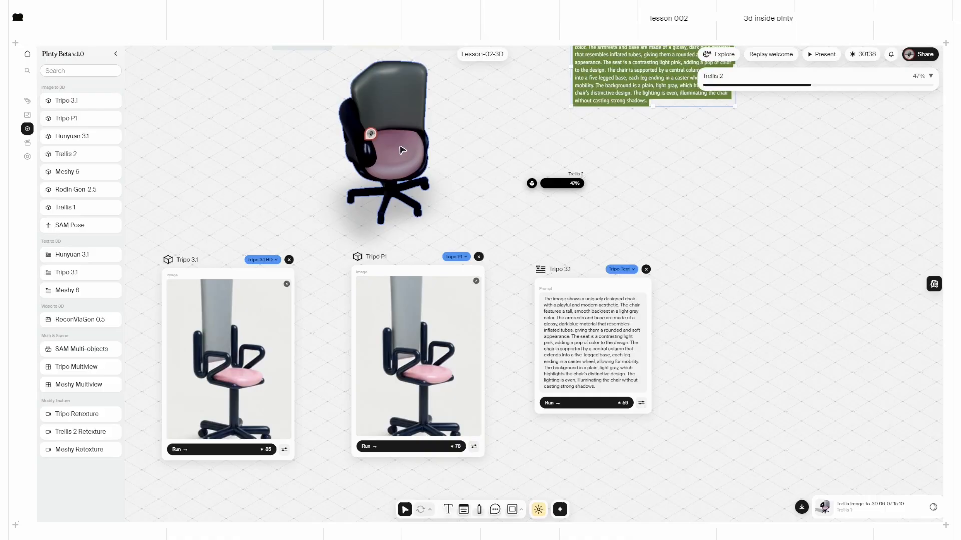
pyautogui.moveTo(401, 147); pyautogui.dragTo(401, 143)
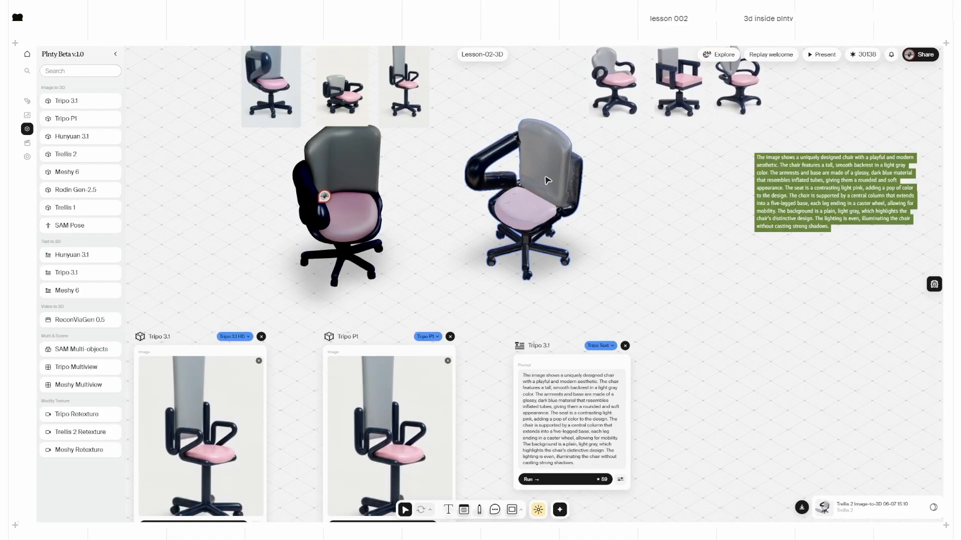
pyautogui.scroll(5, 547, 180)
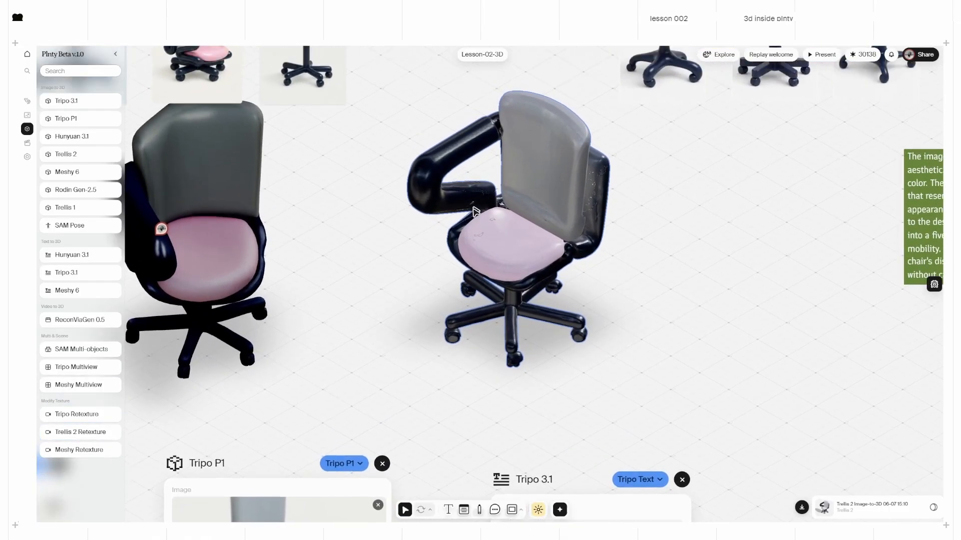
pyautogui.click(934, 509)
pyautogui.scroll(5, 466, 286)
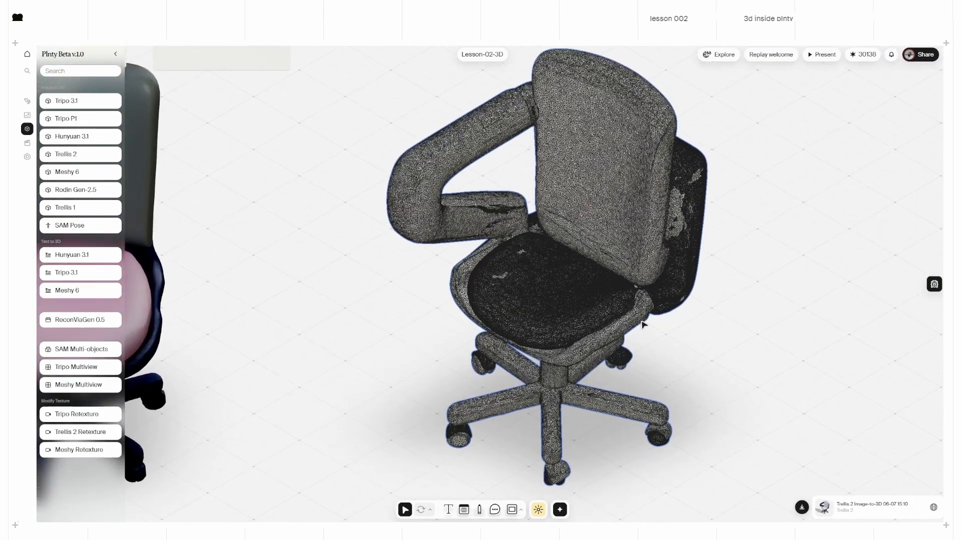
pyautogui.scroll(-3, 625, 300)
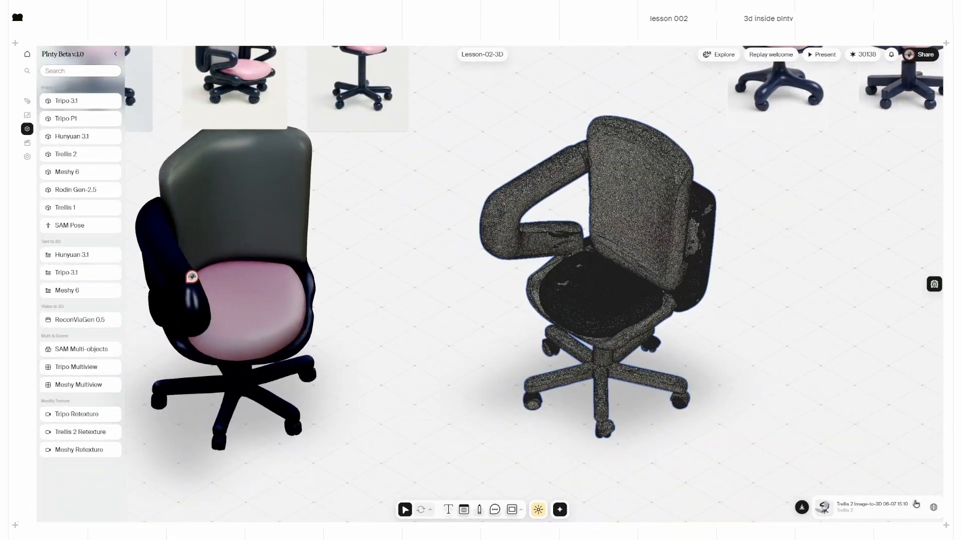
pyautogui.click(933, 509)
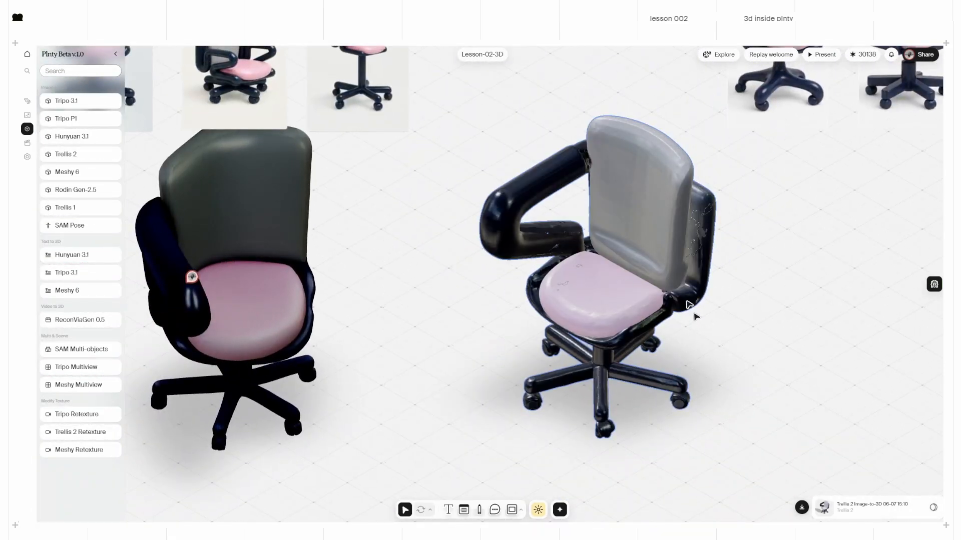
pyautogui.scroll(-3, 699, 326)
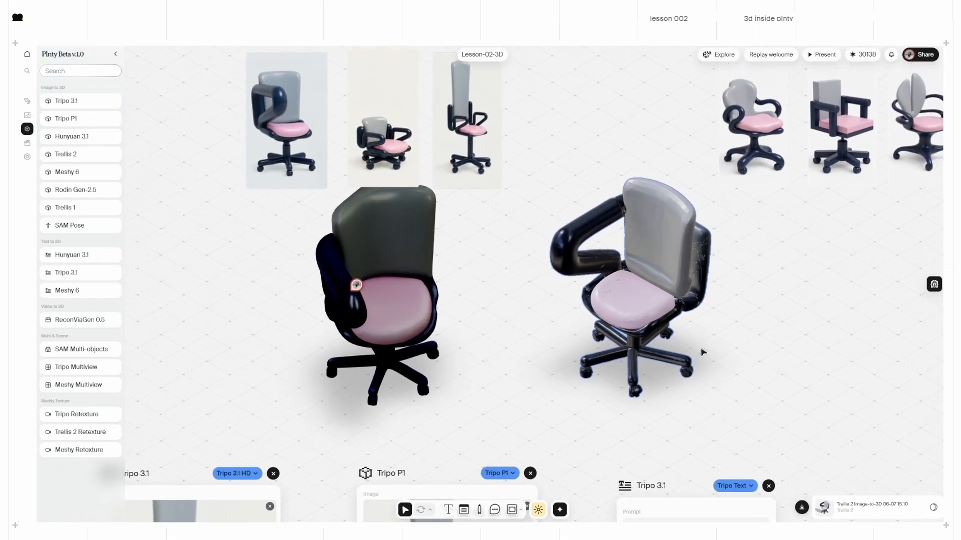
pyautogui.scroll(-2, 698, 345)
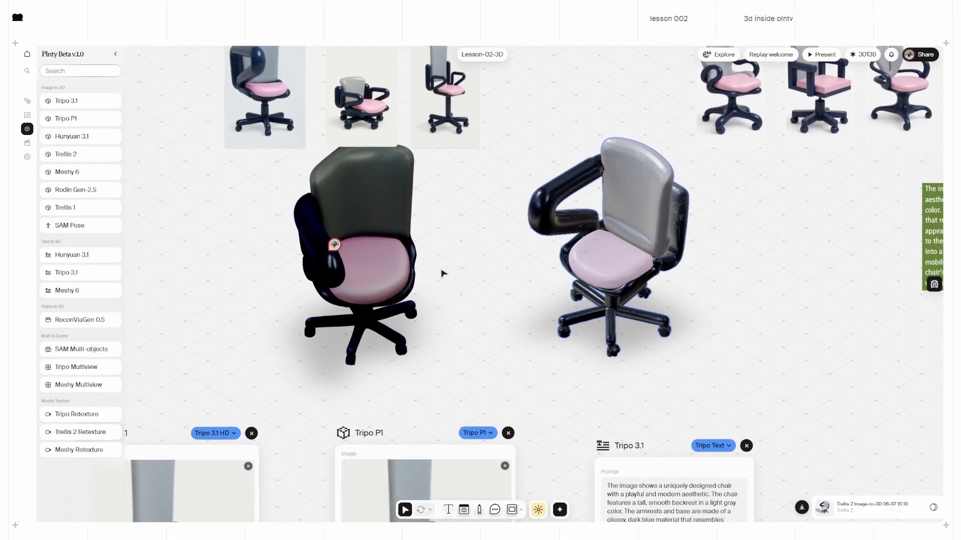
pyautogui.scroll(-5, 509, 316)
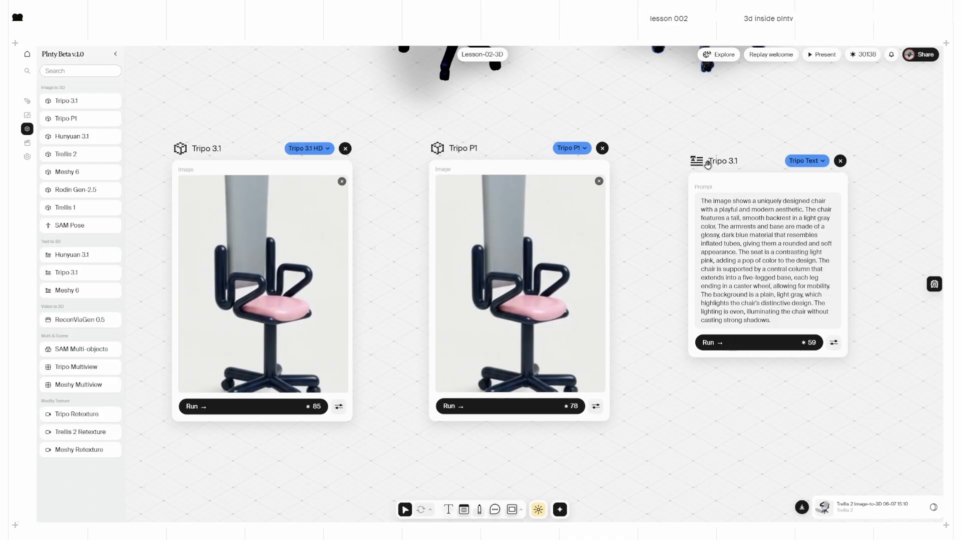
# Step: Reposition the Tripo Text card and nudge the Tripo P1 card into place
pyautogui.moveTo(707, 165); pyautogui.dragTo(739, 155)
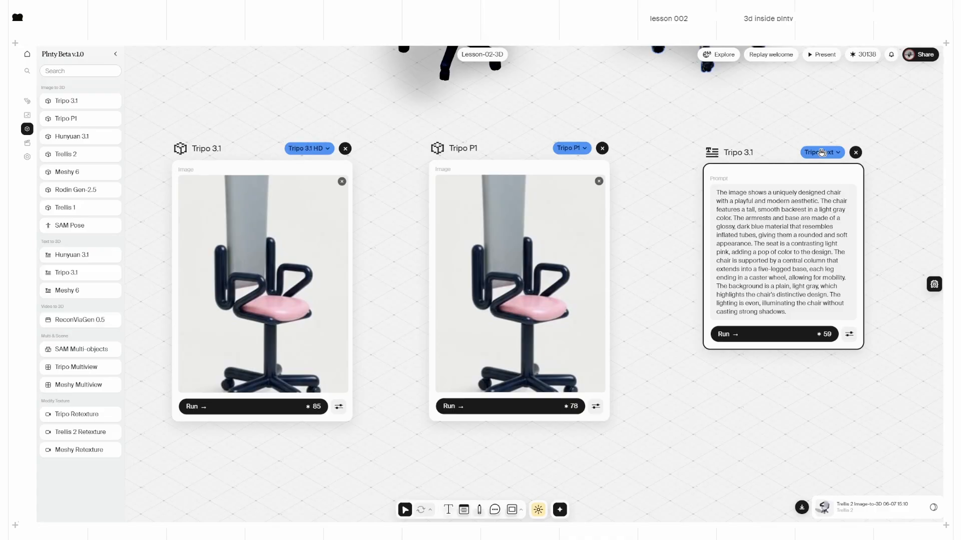
pyautogui.scroll(-1, 699, 272)
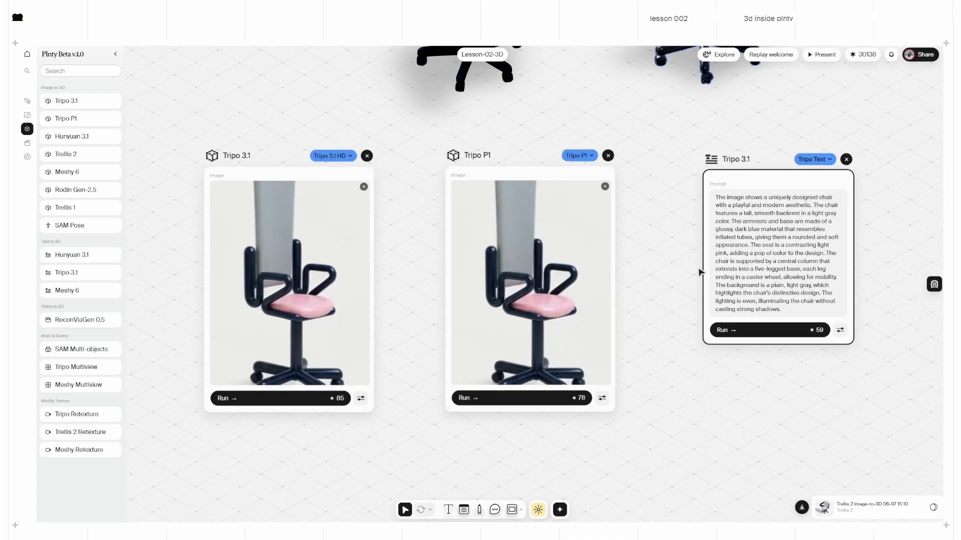
pyautogui.scroll(-3, 699, 272)
pyautogui.click(494, 208)
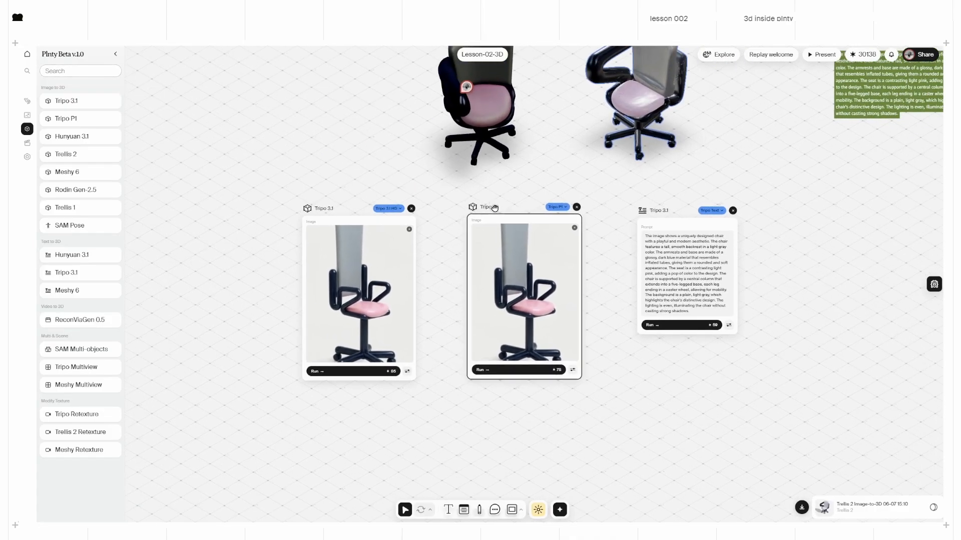
pyautogui.moveTo(494, 208); pyautogui.dragTo(496, 208)
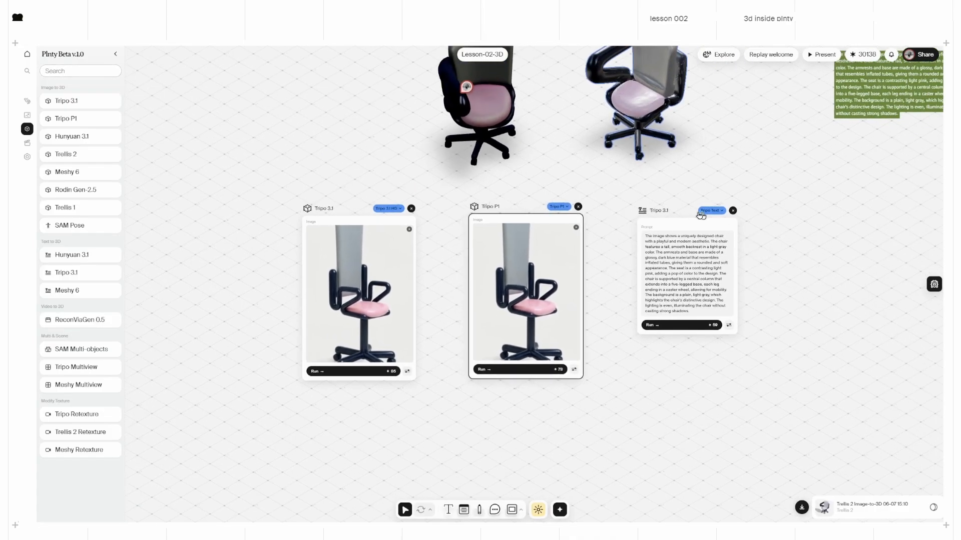
# Step: Start the Tripo 3.1 HD, Tripo P1 and Tripo Text chair generations
pyautogui.click(348, 372)
pyautogui.click(500, 369)
pyautogui.click(680, 325)
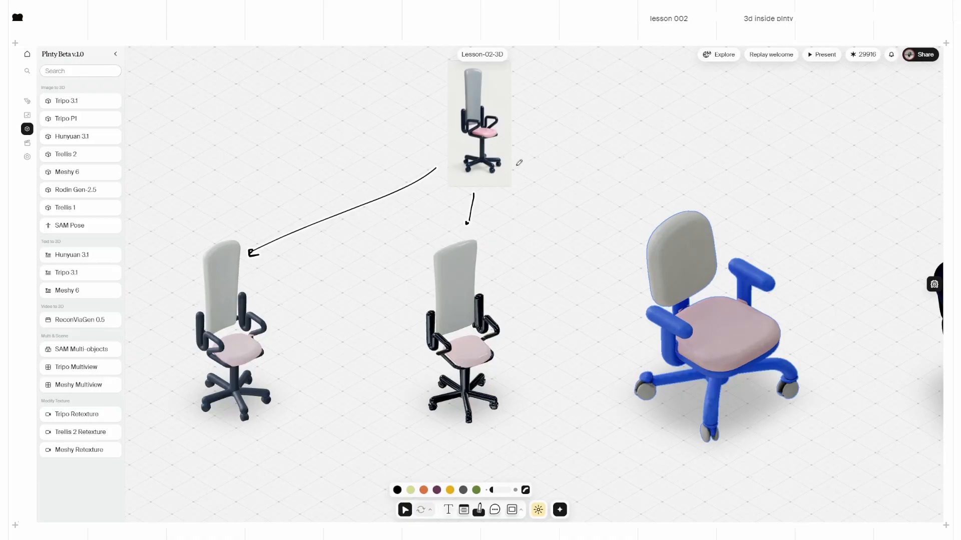
# Step: Draw an arrow from the chair photo to the blue chair, then return to the Select tool
pyautogui.moveTo(516, 165); pyautogui.dragTo(665, 241)
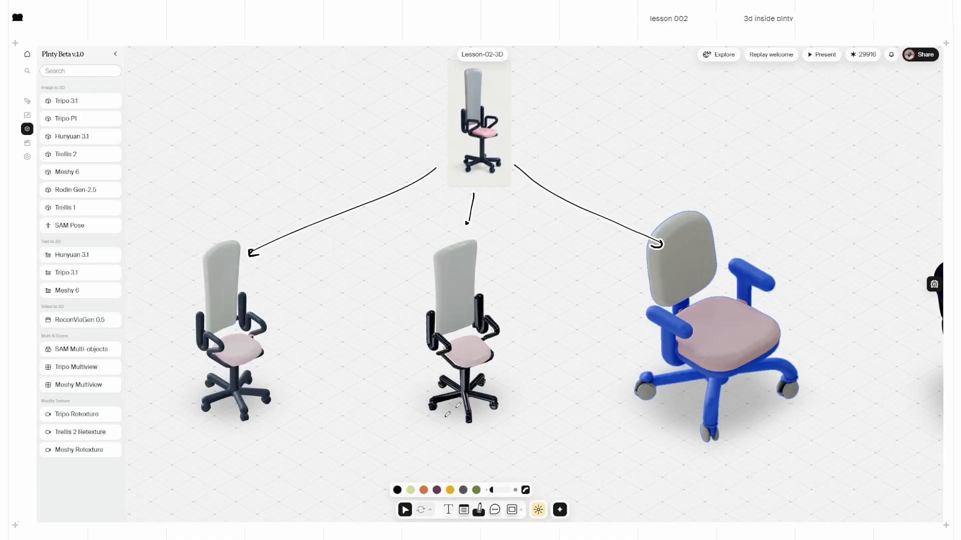
pyautogui.click(403, 510)
pyautogui.scroll(5, 225, 362)
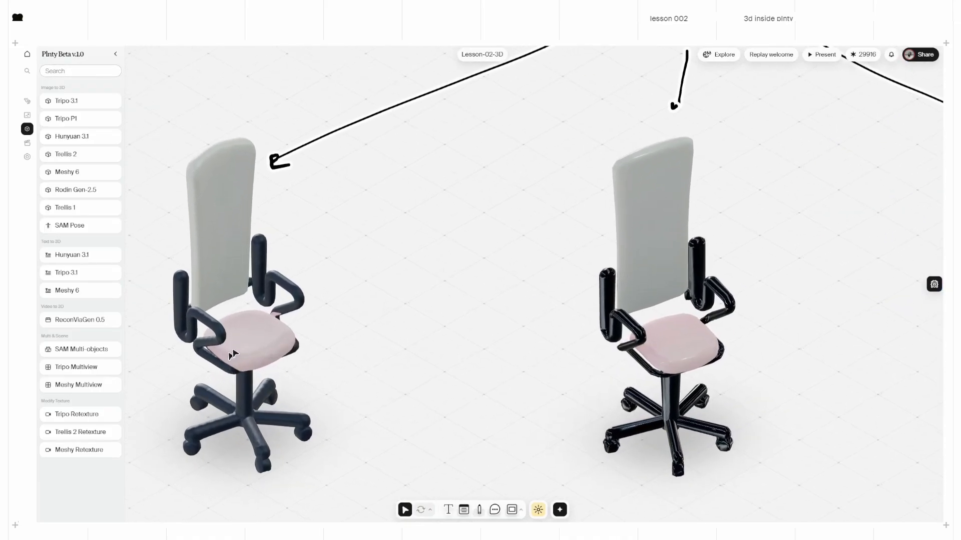
# Step: Show the Tripo 3.1 HD chair as a wireframe mesh, then restore its textured render
pyautogui.click(233, 354)
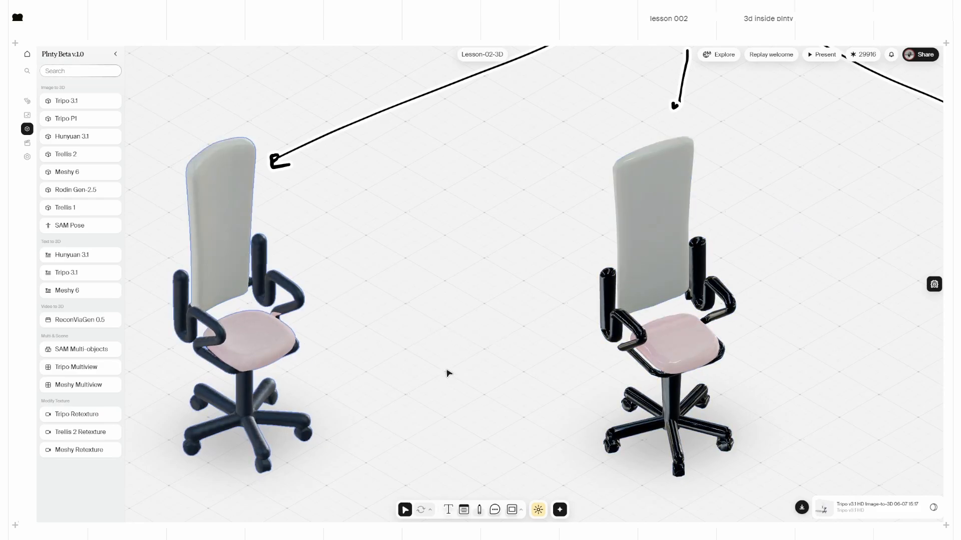
pyautogui.hscroll(-3, 461, 366)
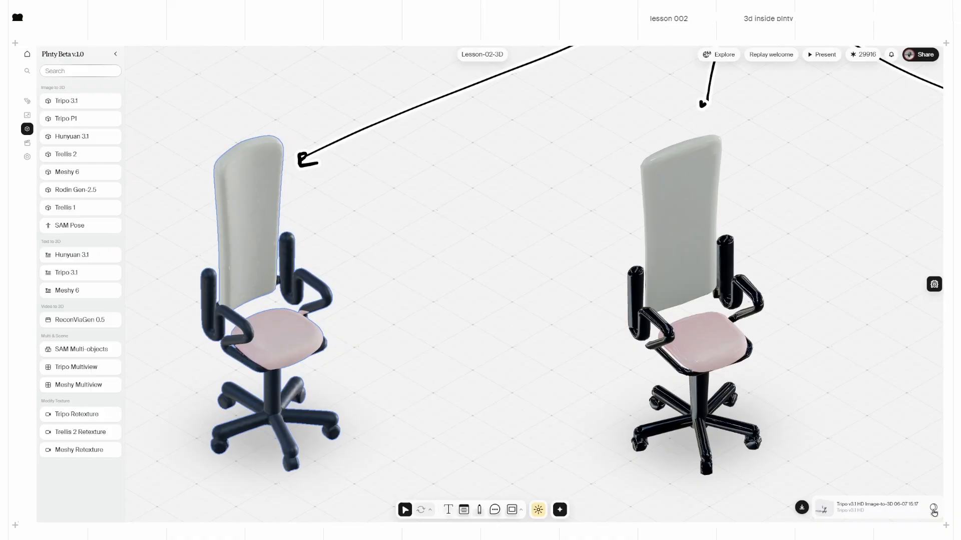
pyautogui.click(934, 508)
pyautogui.keyDown('ctrl'); pyautogui.scroll(5, 224, 336); pyautogui.keyUp('ctrl')
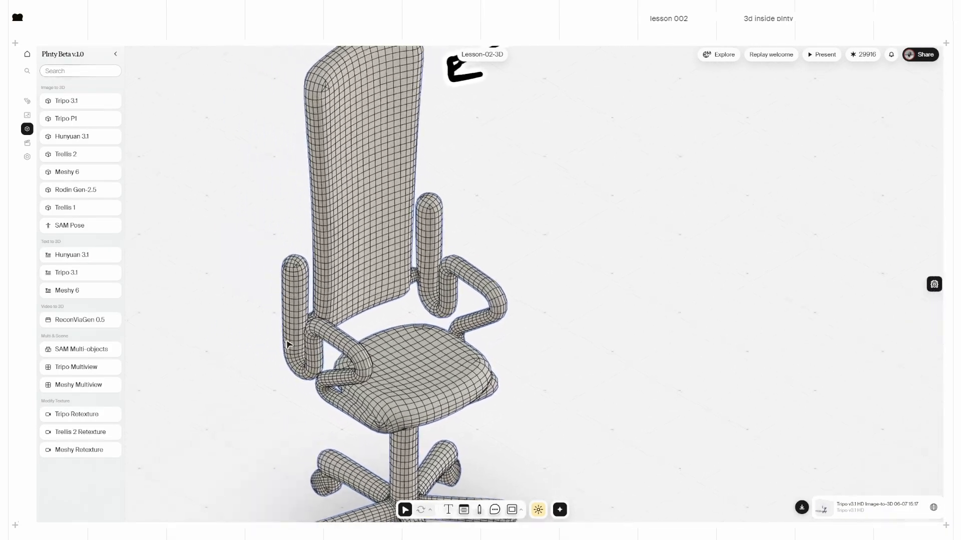
pyautogui.hscroll(-8, 349, 305)
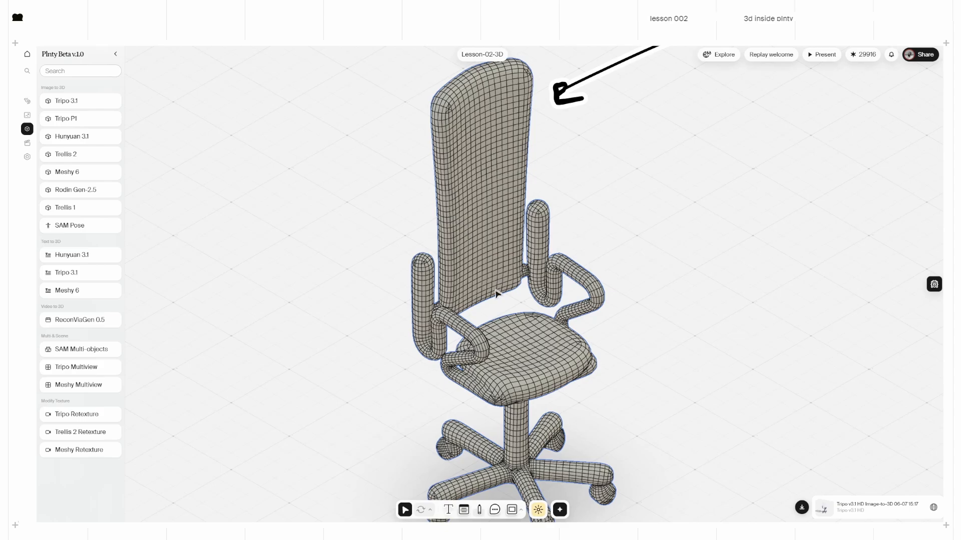
pyautogui.scroll(-2, 615, 292)
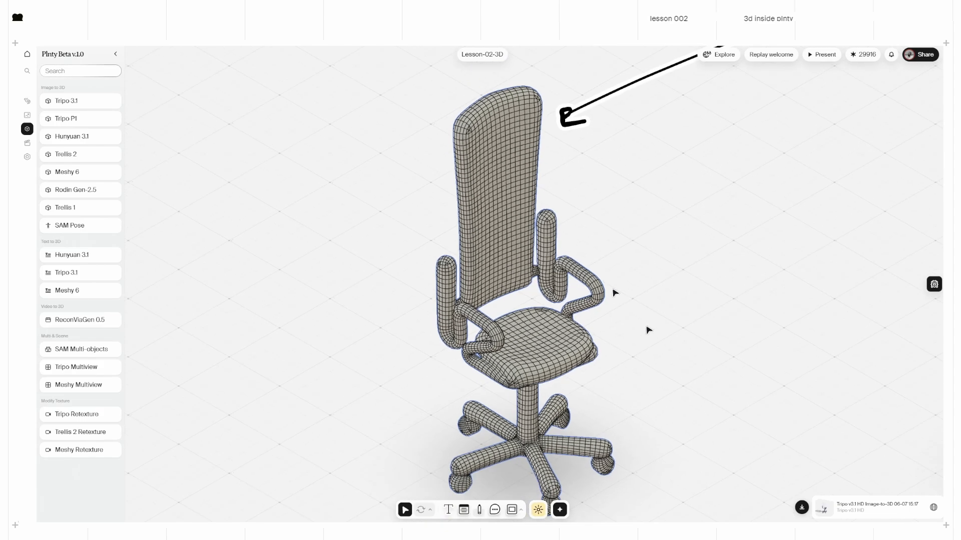
pyautogui.click(933, 509)
pyautogui.hscroll(10, 554, 260)
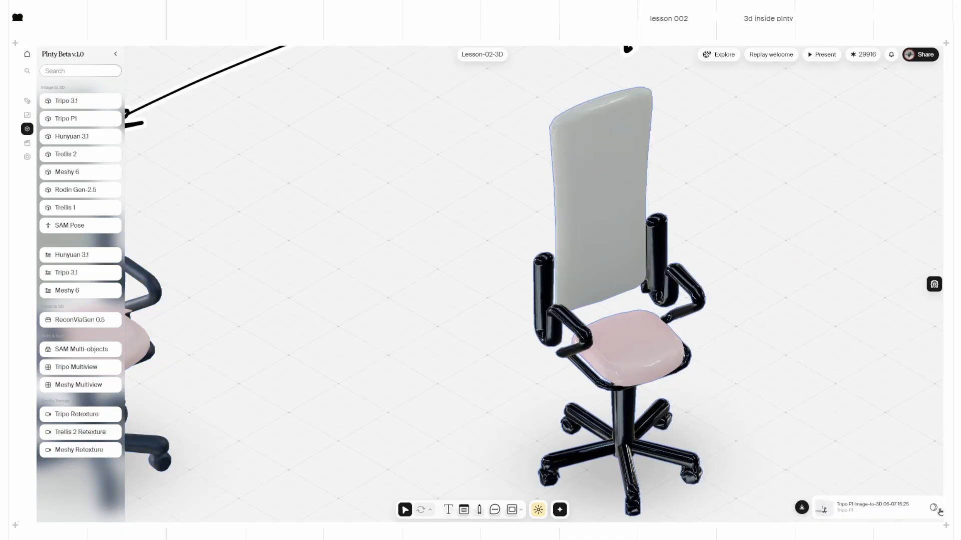
pyautogui.click(933, 508)
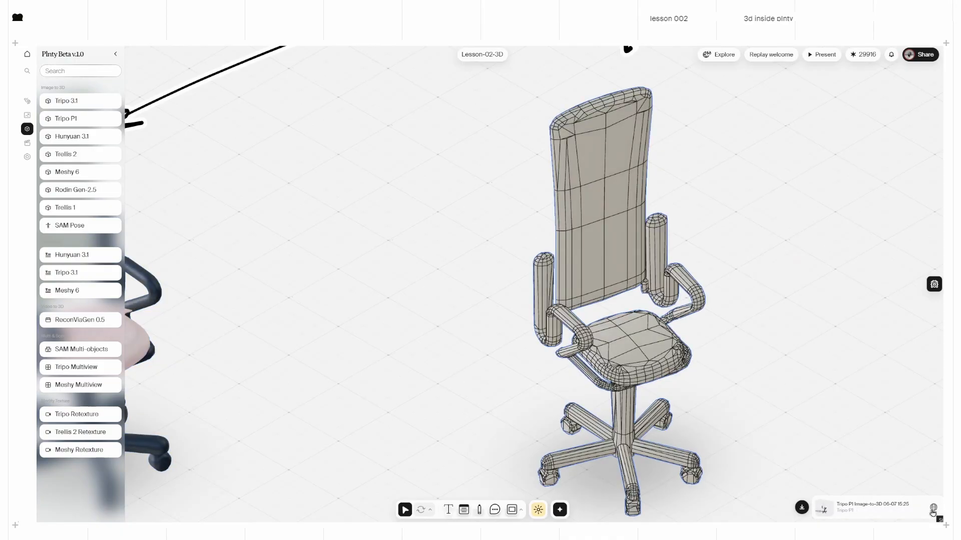
pyautogui.scroll(3, 563, 427)
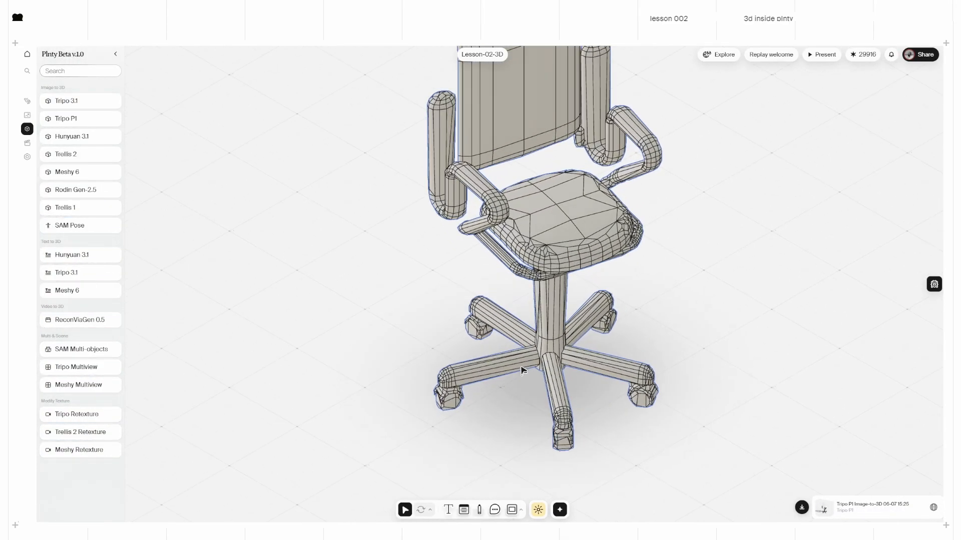
pyautogui.scroll(3, 516, 250)
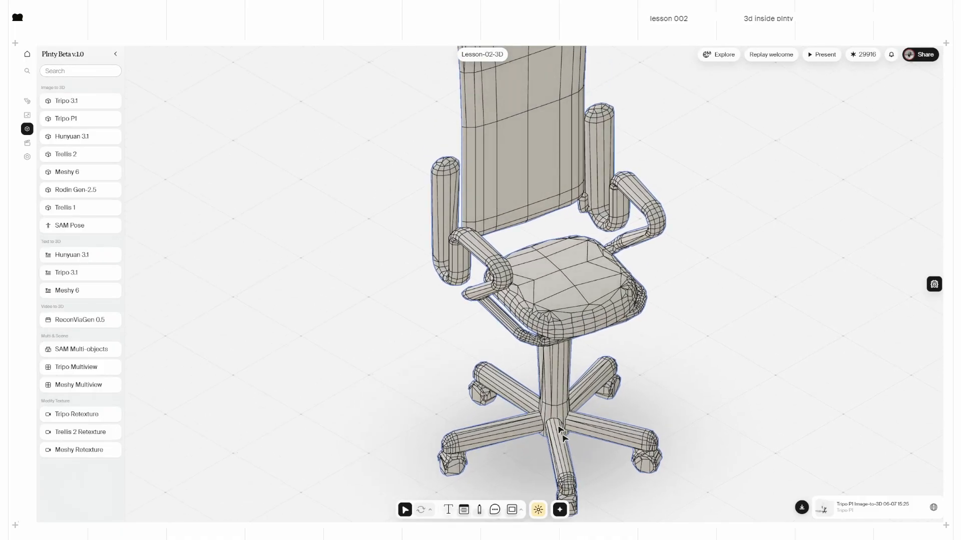
pyautogui.scroll(-3, 511, 303)
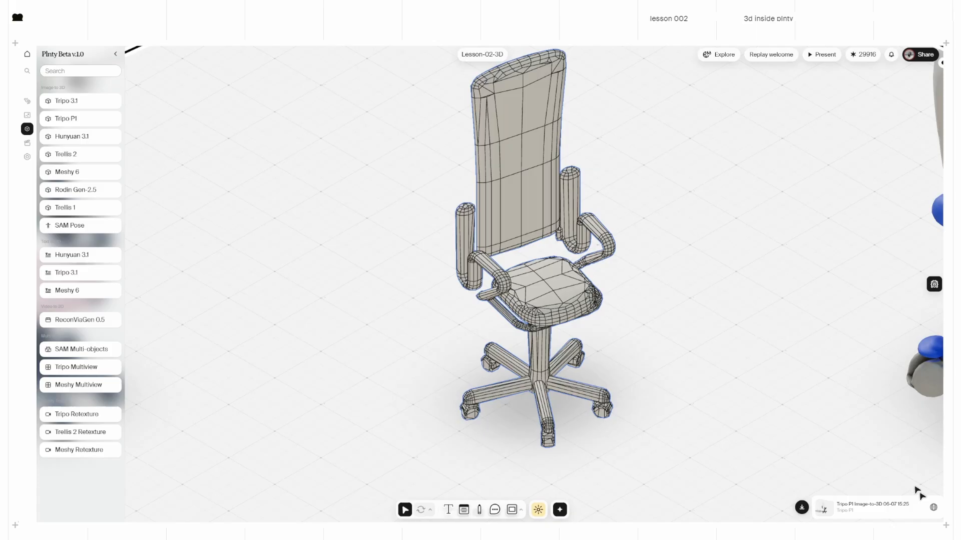
pyautogui.click(933, 509)
# Step: Select the blue chair and shrink it using the scale transform mode
pyautogui.scroll(-3, 538, 180)
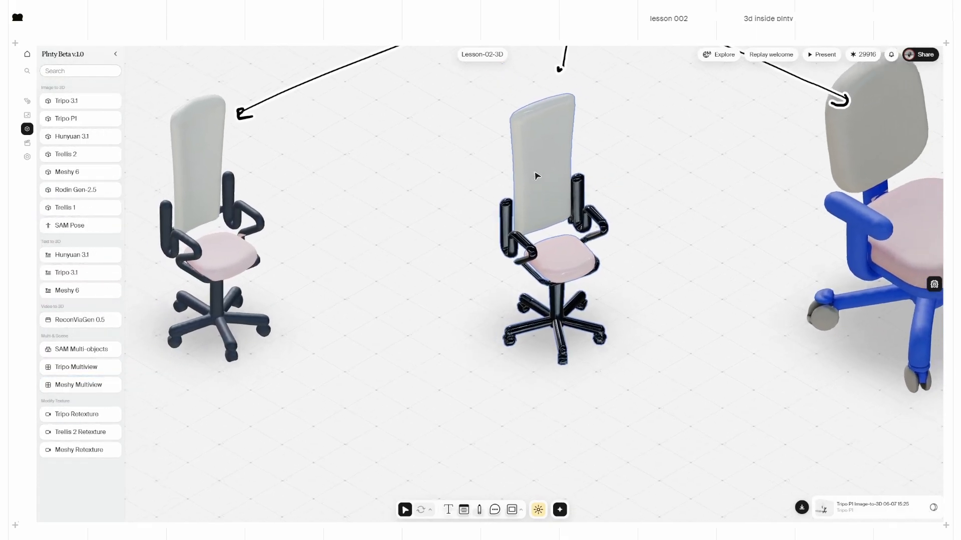
pyautogui.hscroll(5, 556, 235)
pyautogui.click(644, 225)
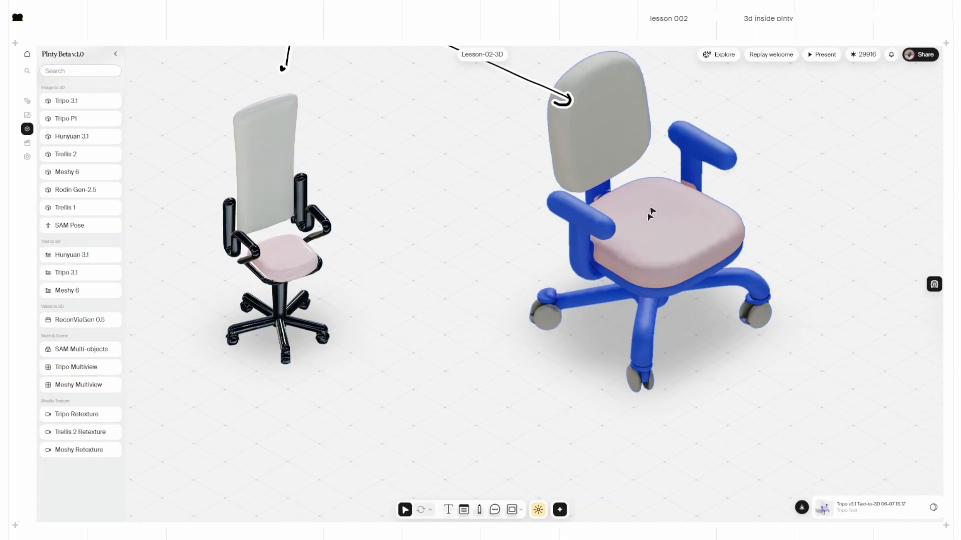
pyautogui.scroll(2, 656, 231)
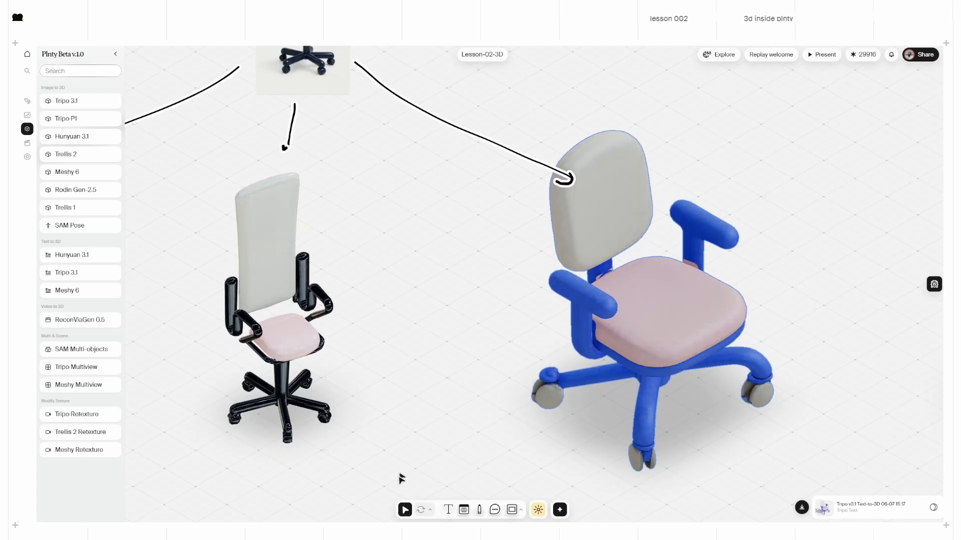
pyautogui.click(430, 511)
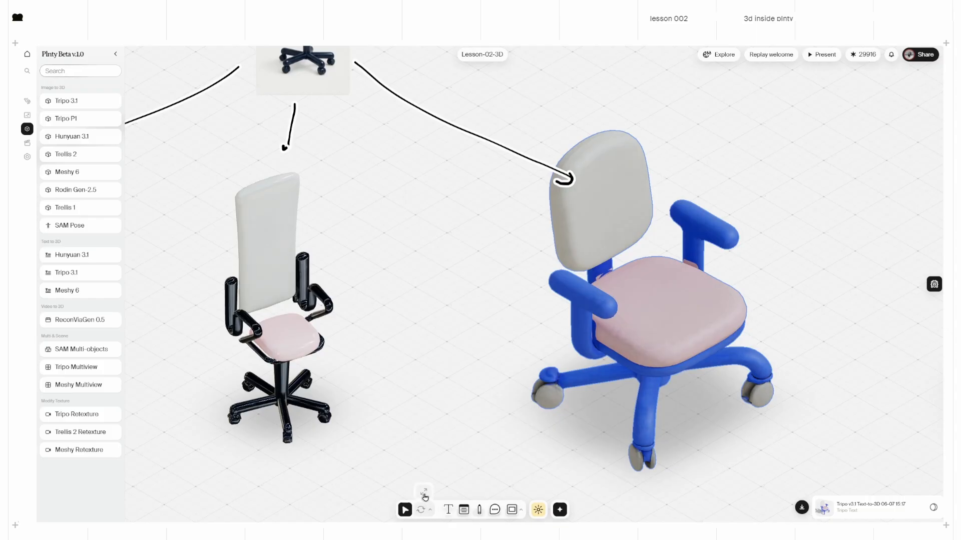
pyautogui.click(424, 494)
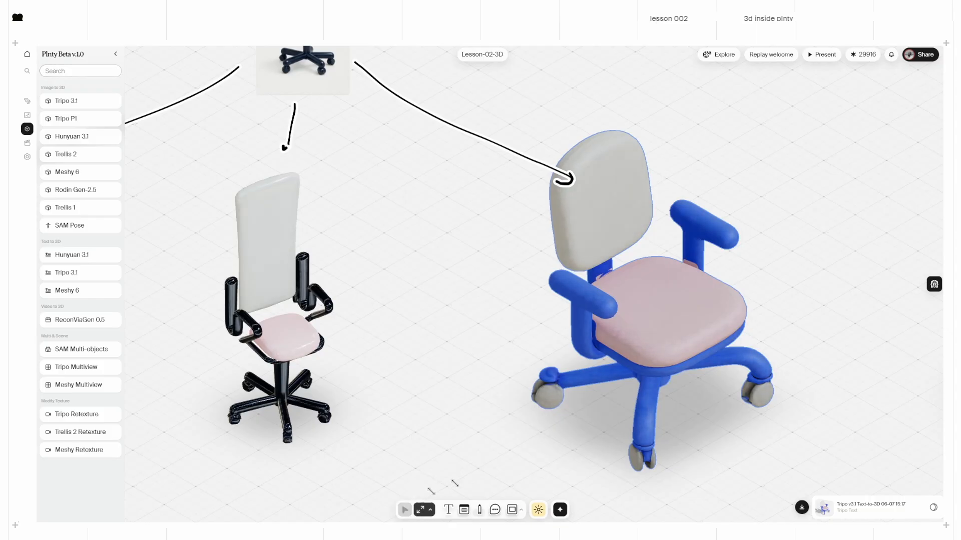
pyautogui.moveTo(691, 291); pyautogui.dragTo(665, 270)
# Step: Rotate the blue chair to face front-left, then return to the Select tool
pyautogui.click(406, 515)
pyautogui.press('r')
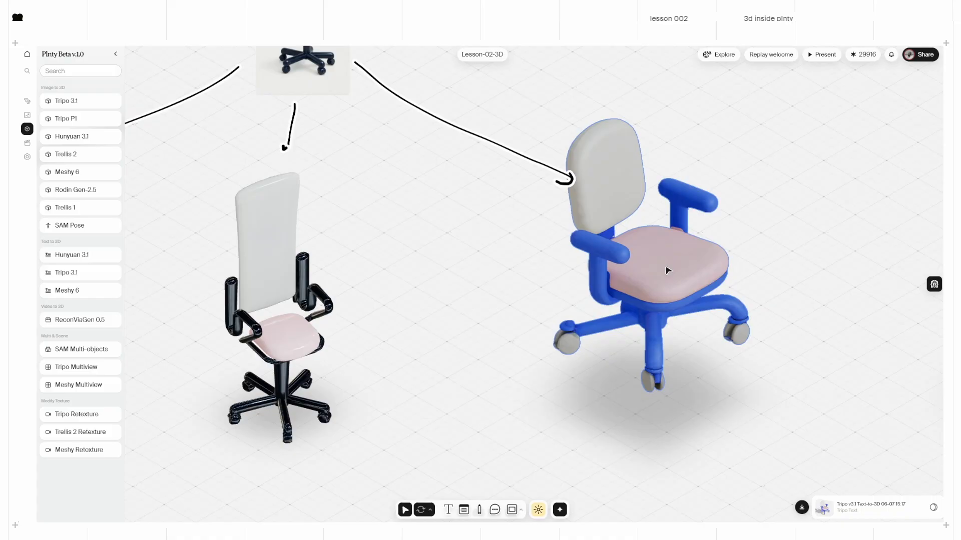
pyautogui.press('v')
pyautogui.scroll(-5, 475, 313)
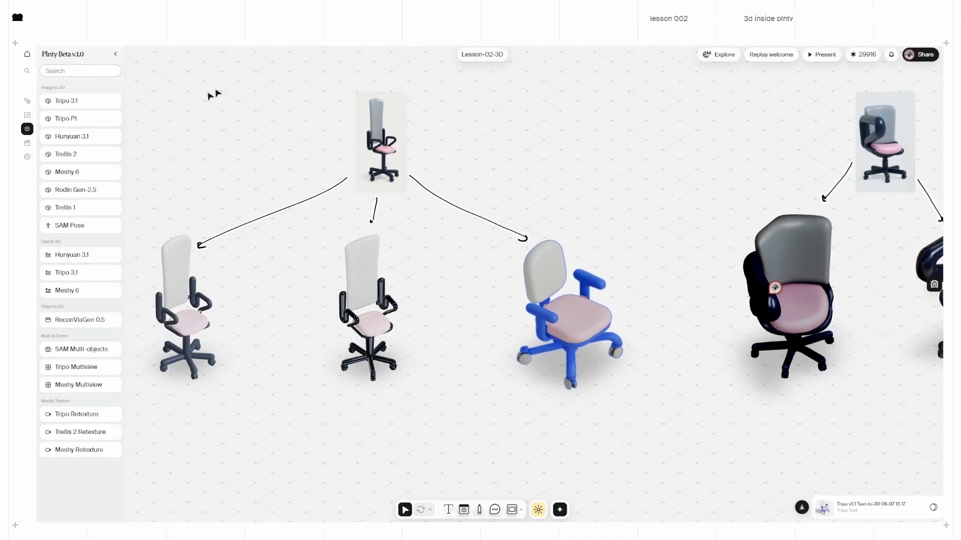
# Step: Add an image-to-3D and a text-to-3D Meshy 6 node to the canvas
pyautogui.moveTo(191, 99); pyautogui.dragTo(544, 359)
pyautogui.hscroll(5, 494, 421)
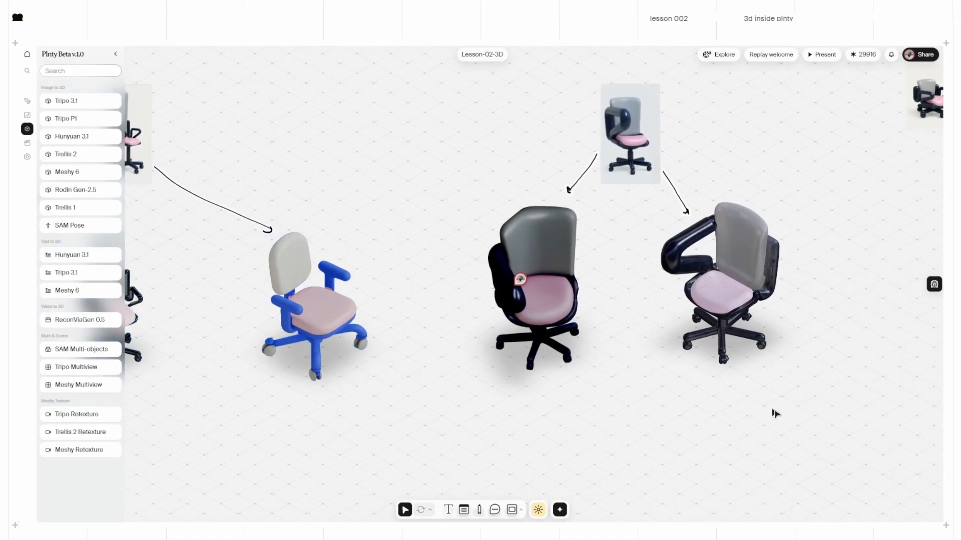
pyautogui.moveTo(778, 414); pyautogui.dragTo(555, 139)
pyautogui.click(390, 409)
pyautogui.moveTo(216, 493); pyautogui.dragTo(510, 312, button='middle')
pyautogui.moveTo(65, 172); pyautogui.dragTo(250, 356)
pyautogui.moveTo(65, 293); pyautogui.dragTo(506, 357)
pyautogui.moveTo(516, 337); pyautogui.dragTo(516, 337)
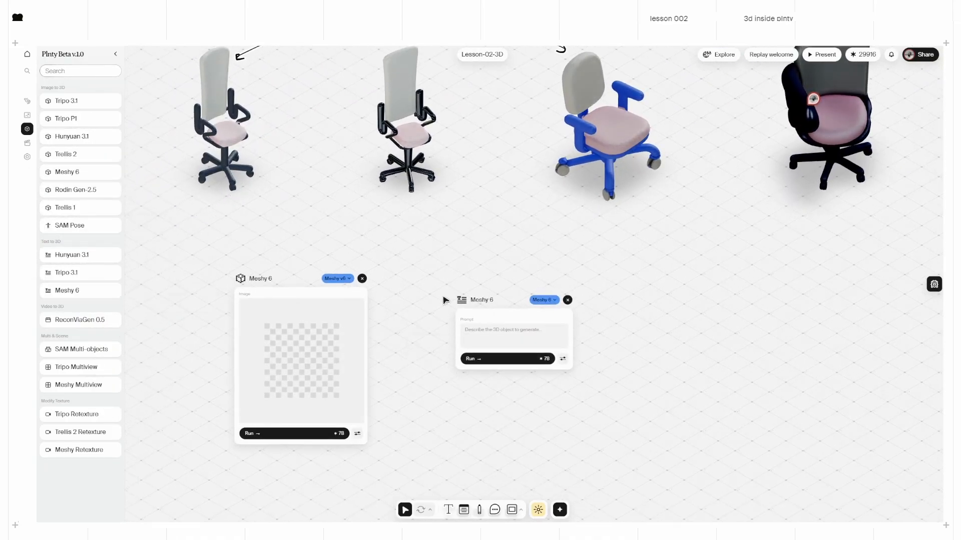
# Step: Pull the curly-armed chair picture out of its group and place it between the Meshy nodes
pyautogui.scroll(-3, 450, 297)
pyautogui.moveTo(571, 204); pyautogui.dragTo(488, 330, button='middle')
pyautogui.moveTo(866, 107); pyautogui.dragTo(662, 205, button='middle')
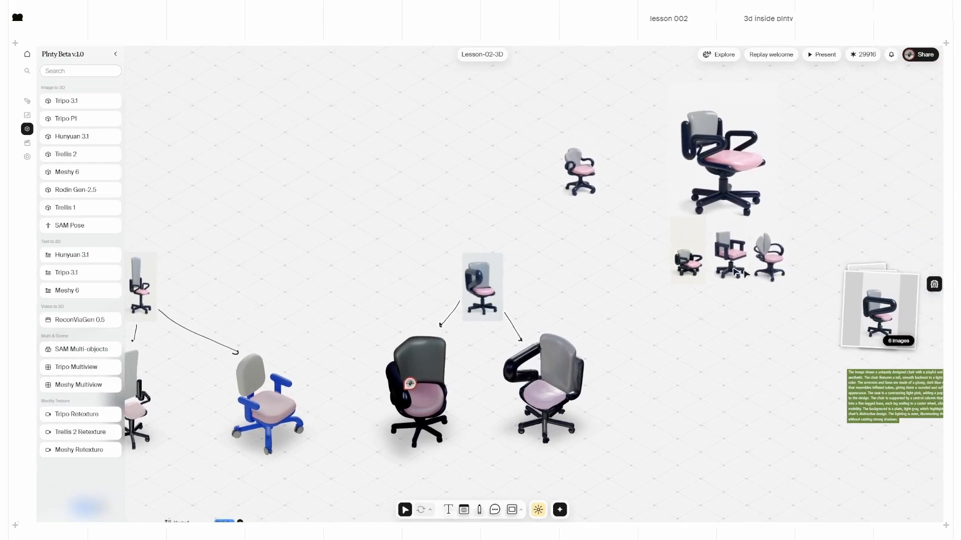
pyautogui.moveTo(769, 258); pyautogui.dragTo(182, 512)
pyautogui.moveTo(219, 393); pyautogui.dragTo(741, 126, button='middle')
pyautogui.scroll(3, 821, 354)
pyautogui.moveTo(655, 188); pyautogui.dragTo(747, 188)
pyautogui.moveTo(546, 256); pyautogui.dragTo(477, 289, button='middle')
pyautogui.moveTo(554, 197); pyautogui.dragTo(515, 265)
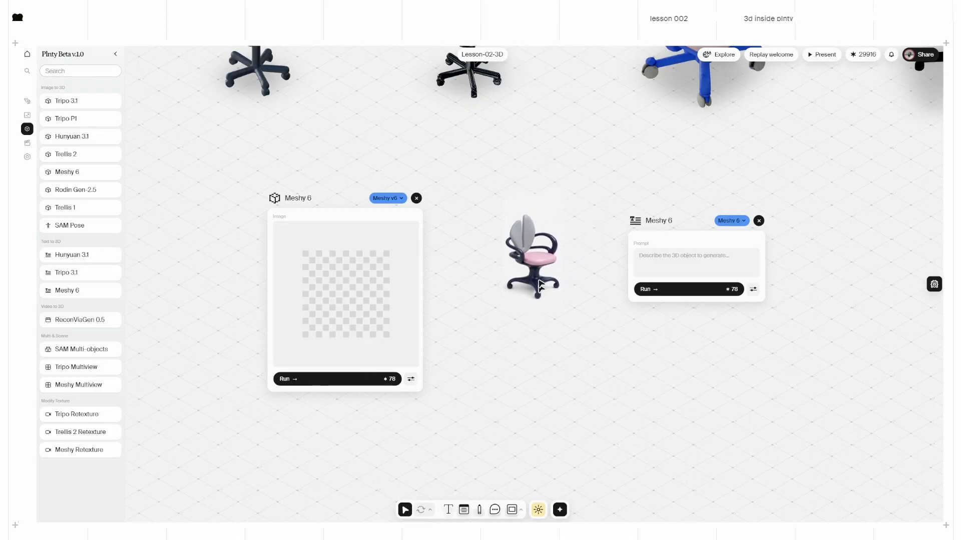
# Step: Generate a Describe Image description of the chair and feed it into the text-to-3D prompt
pyautogui.rightClick(543, 249)
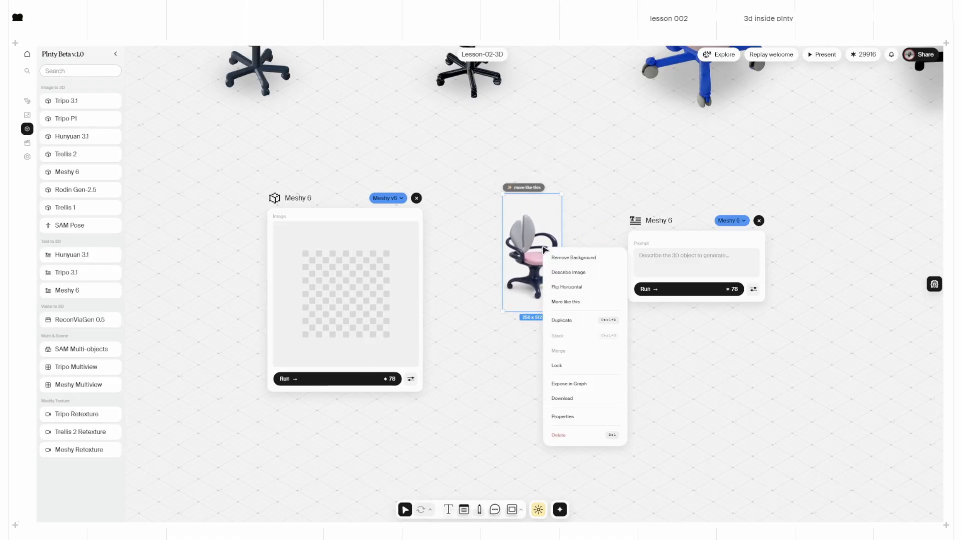
pyautogui.click(579, 272)
pyautogui.moveTo(654, 222); pyautogui.dragTo(659, 327)
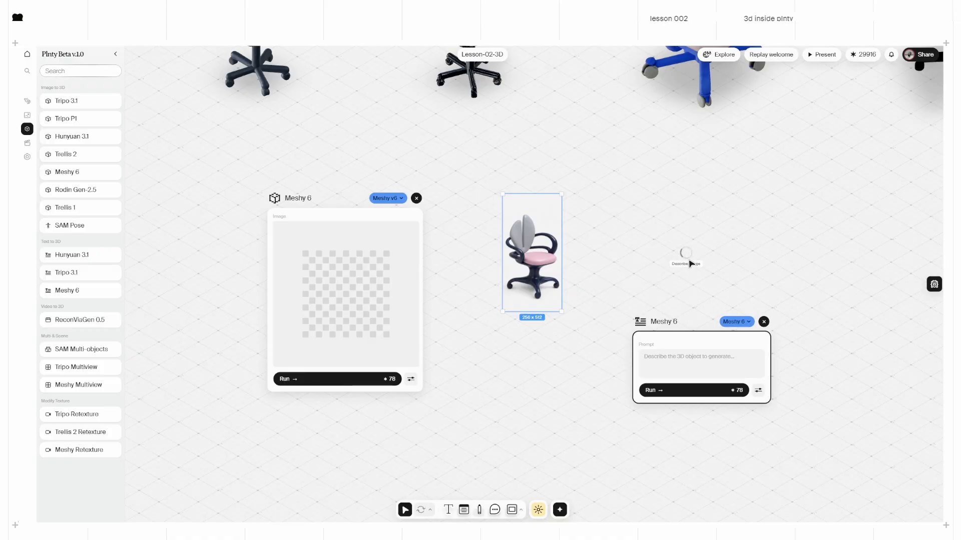
pyautogui.click(759, 391)
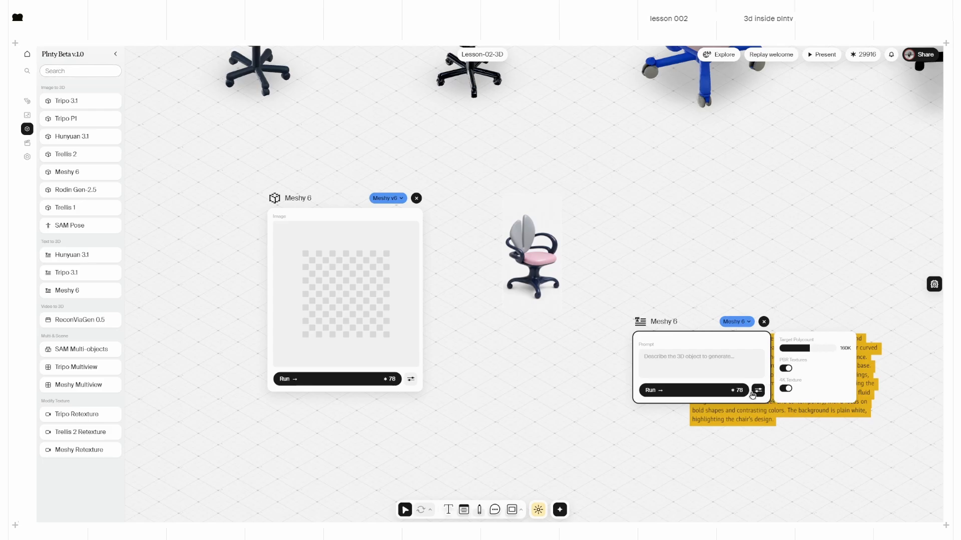
pyautogui.click(752, 394)
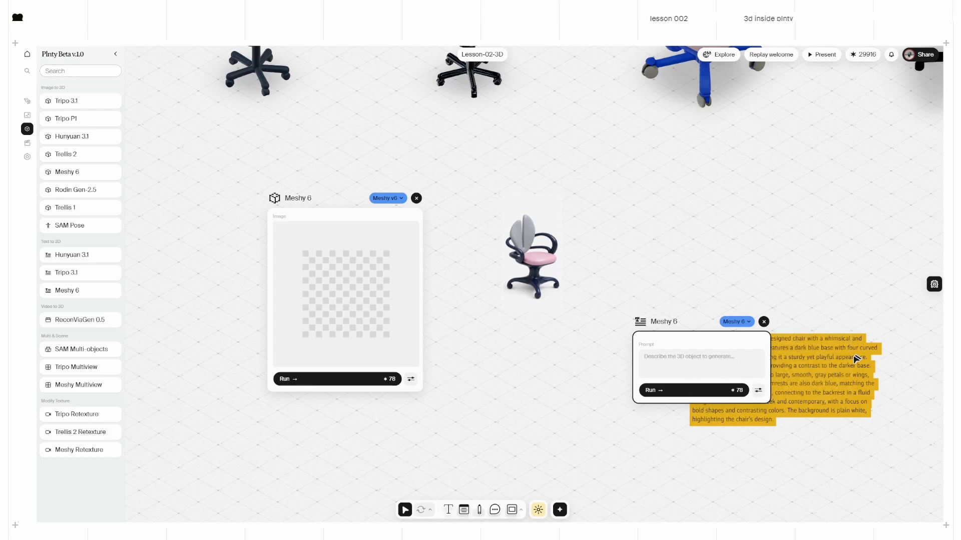
pyautogui.moveTo(854, 355); pyautogui.dragTo(731, 361)
pyautogui.moveTo(655, 273); pyautogui.dragTo(648, 188)
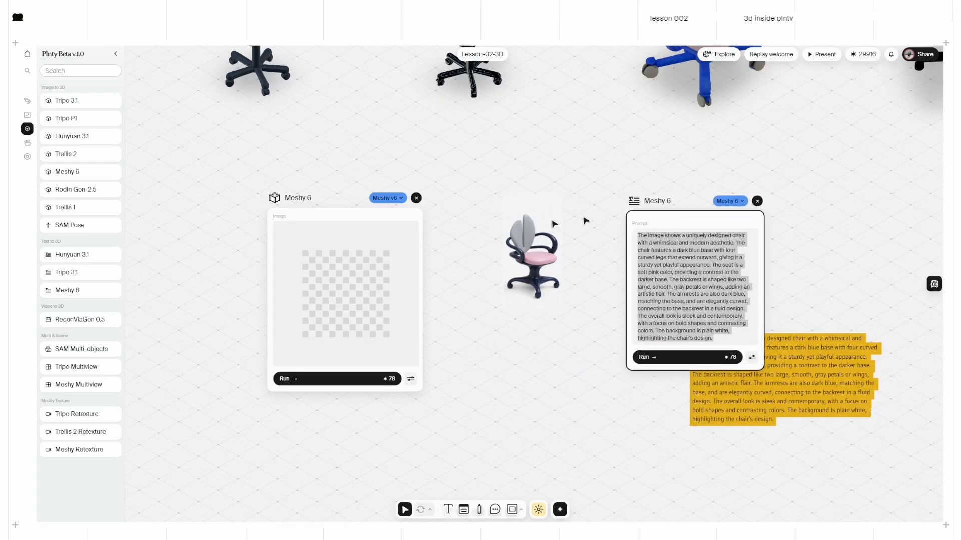
# Step: Load the chair picture into the image-to-3D node and start both Meshy 6 generations
pyautogui.click(411, 379)
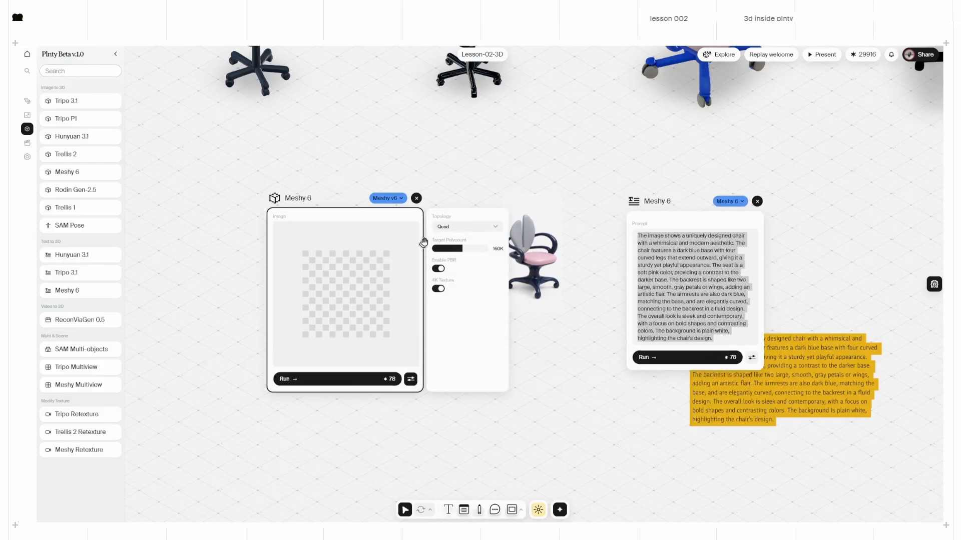
pyautogui.click(410, 379)
pyautogui.moveTo(513, 263)
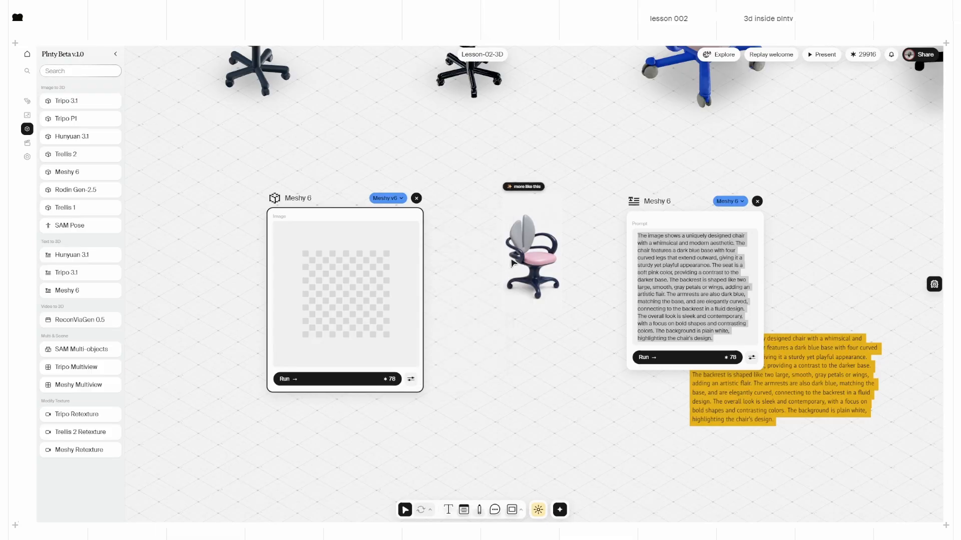
pyautogui.moveTo(527, 260); pyautogui.dragTo(354, 273)
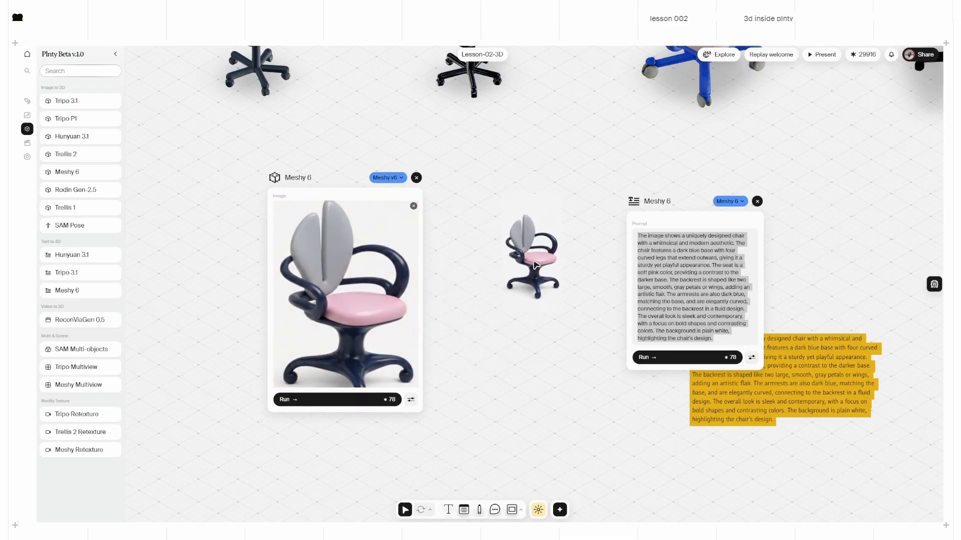
pyautogui.click(689, 311)
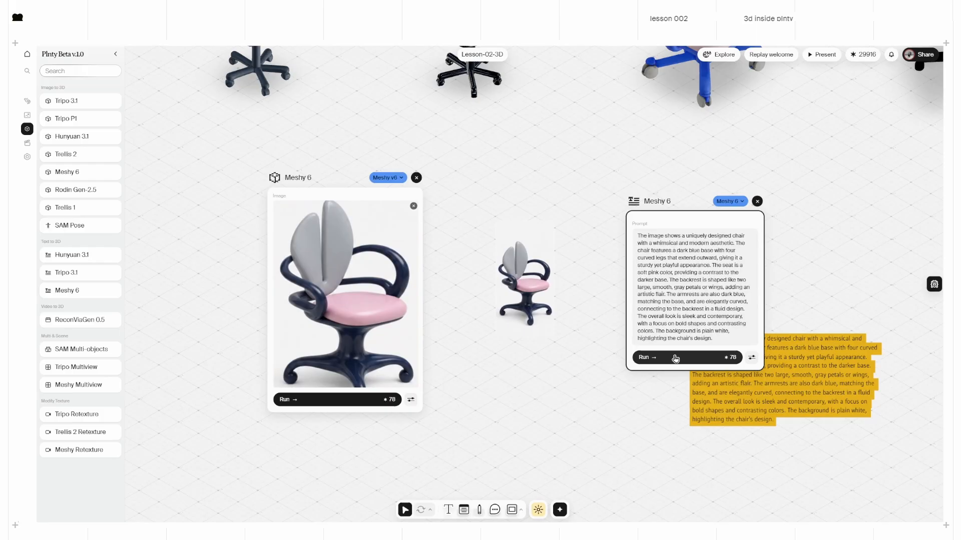
pyautogui.click(676, 359)
pyautogui.click(343, 400)
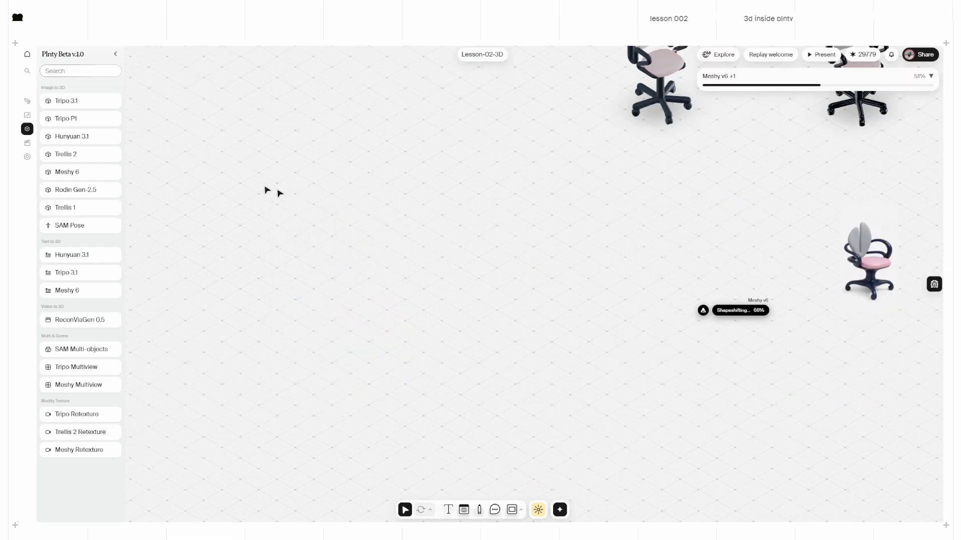
# Step: Add a Rodin Gen-2.5 node and load the curly-armed chair picture into it
pyautogui.moveTo(75, 190); pyautogui.dragTo(465, 316)
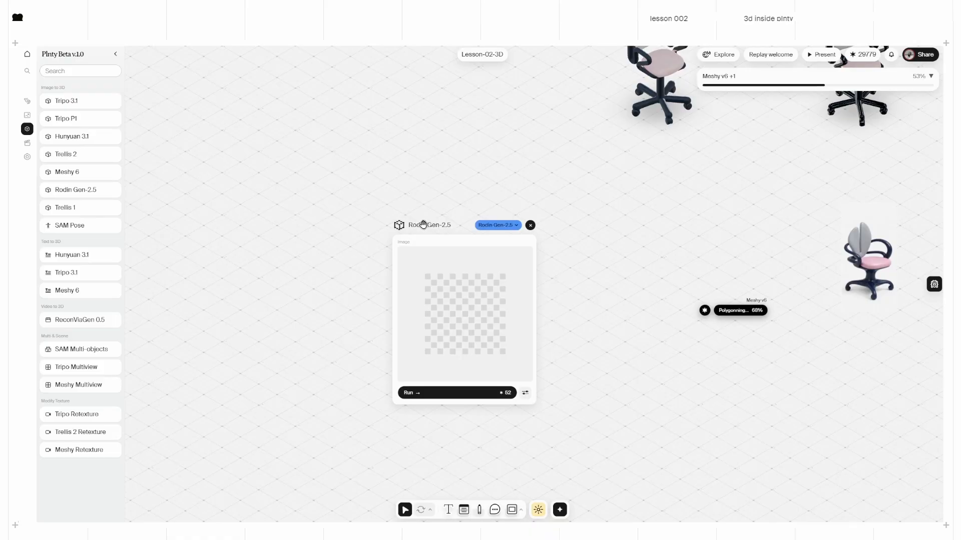
pyautogui.moveTo(423, 225); pyautogui.dragTo(400, 222)
pyautogui.moveTo(876, 263); pyautogui.dragTo(444, 252)
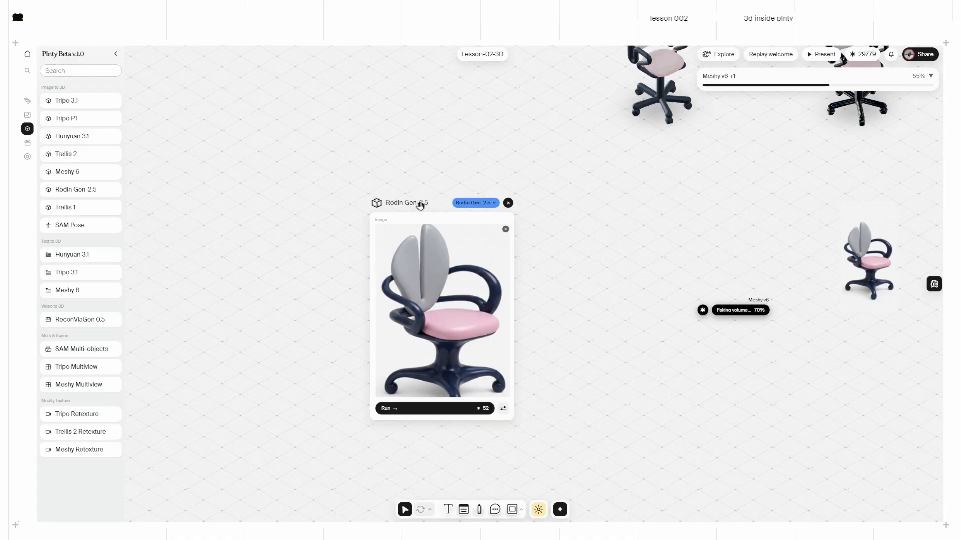
# Step: Keep the Rodin mesh quality at 18K Quad and start the generation
pyautogui.click(503, 409)
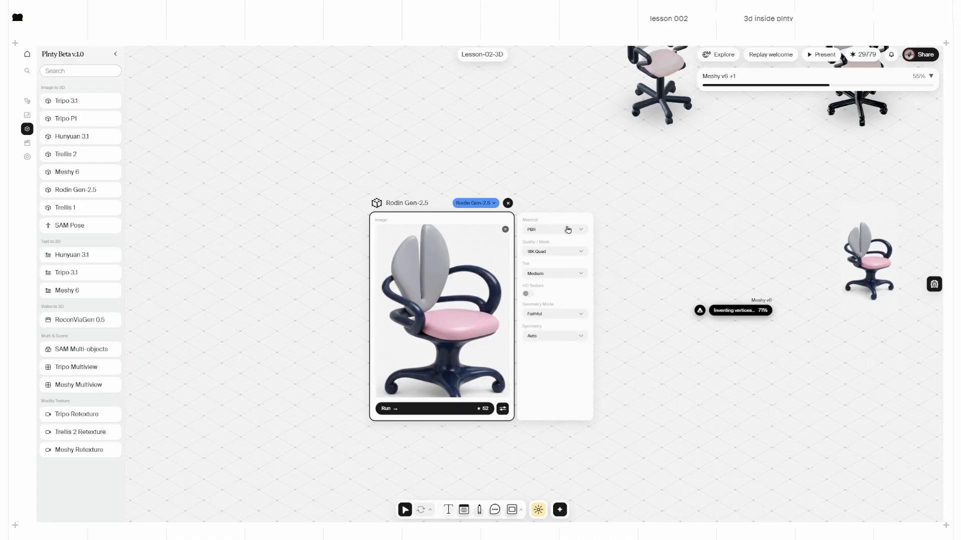
pyautogui.click(544, 252)
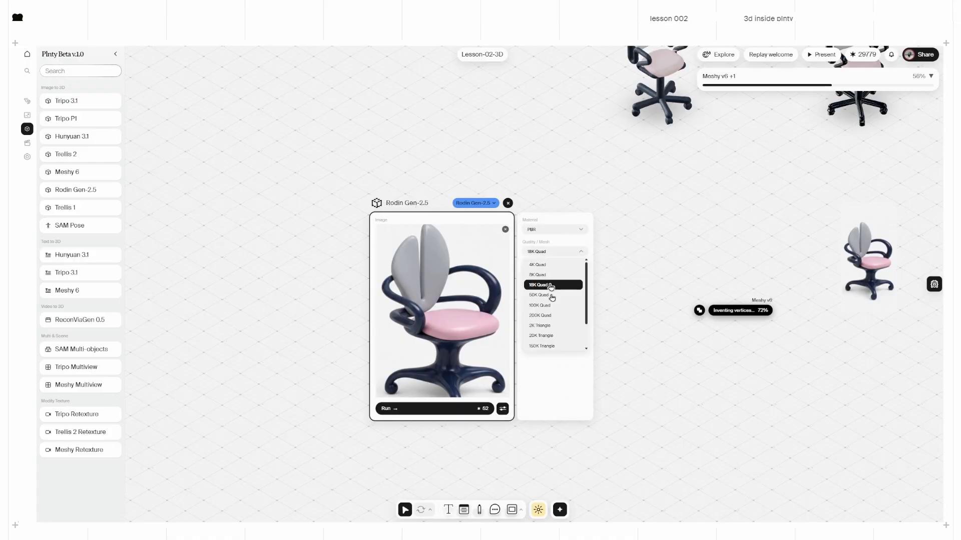
pyautogui.click(564, 412)
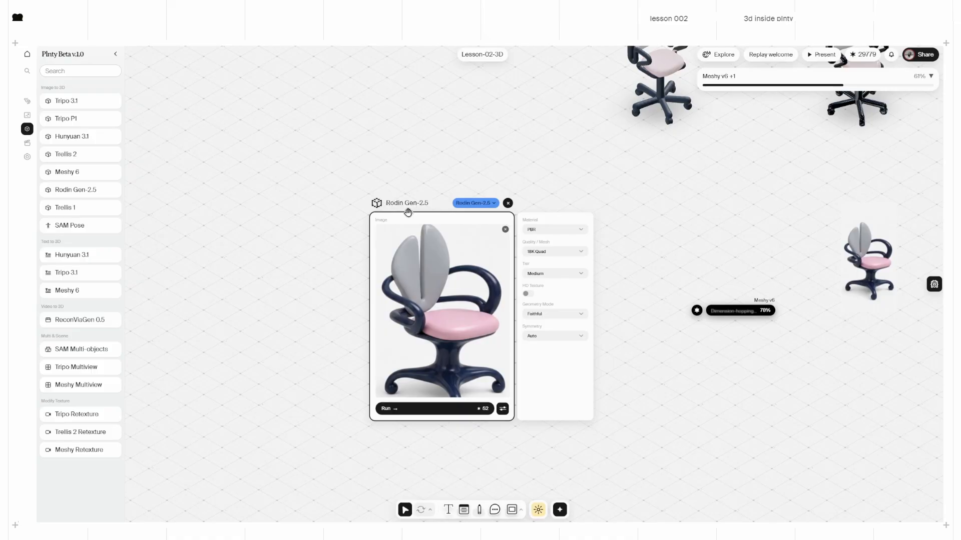
pyautogui.moveTo(407, 202); pyautogui.dragTo(373, 197)
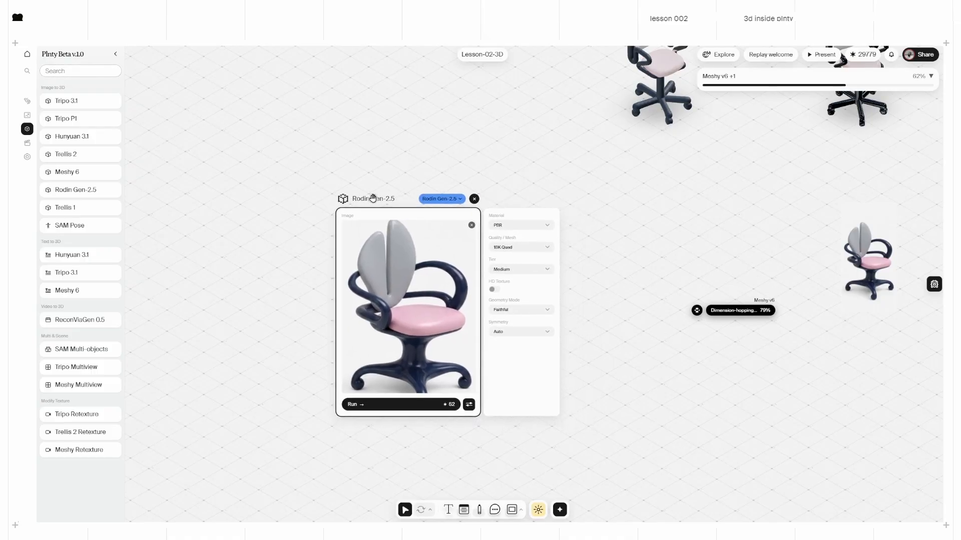
pyautogui.click(414, 409)
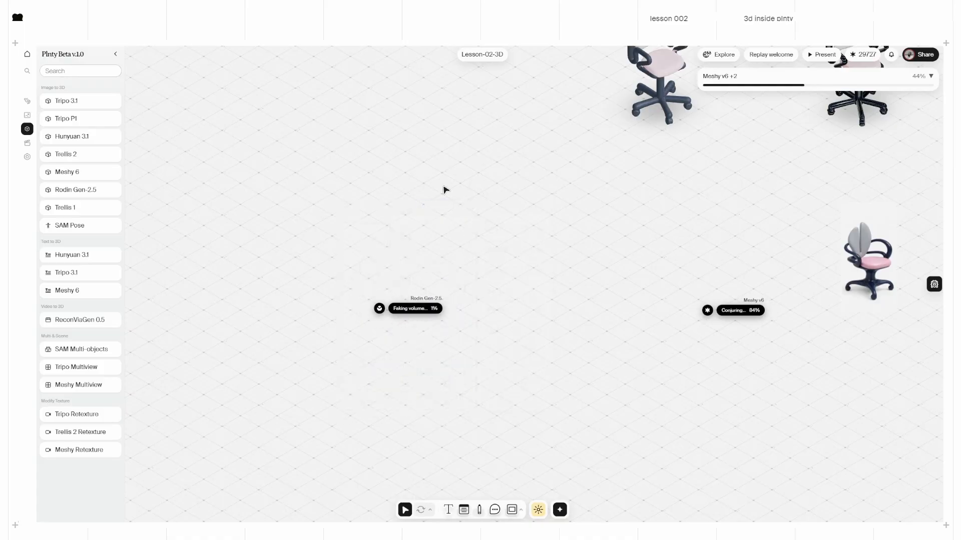
# Step: Move the pink-seat chair picture to the left and clear an empty canvas area
pyautogui.moveTo(534, 210); pyautogui.dragTo(553, 391, button='middle')
pyautogui.moveTo(622, 262); pyautogui.dragTo(330, 354, button='middle')
pyautogui.moveTo(882, 209); pyautogui.dragTo(260, 271)
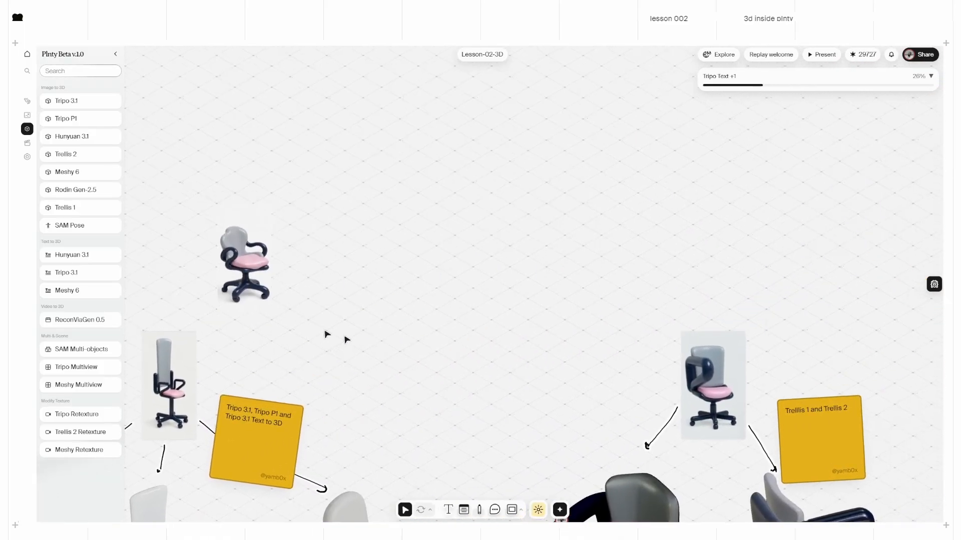
pyautogui.moveTo(153, 351); pyautogui.dragTo(660, 277, button='middle')
pyautogui.moveTo(726, 184); pyautogui.dragTo(220, 350)
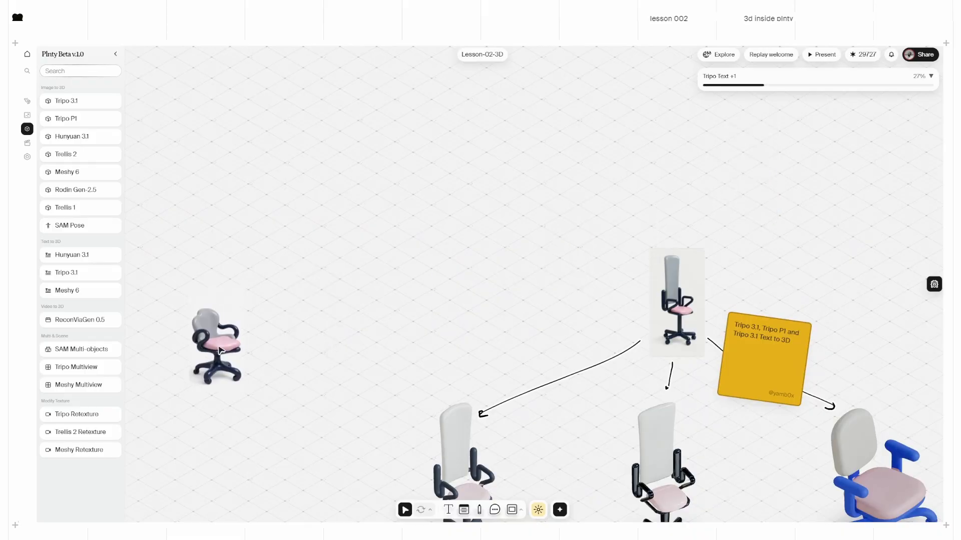
pyautogui.moveTo(254, 409); pyautogui.dragTo(398, 276, button='middle')
# Step: Add a Hunyuan 3.1 node, load the grey-and-pink chair picture, and run it
pyautogui.moveTo(72, 136); pyautogui.dragTo(414, 315)
pyautogui.moveTo(606, 165); pyautogui.dragTo(551, 248)
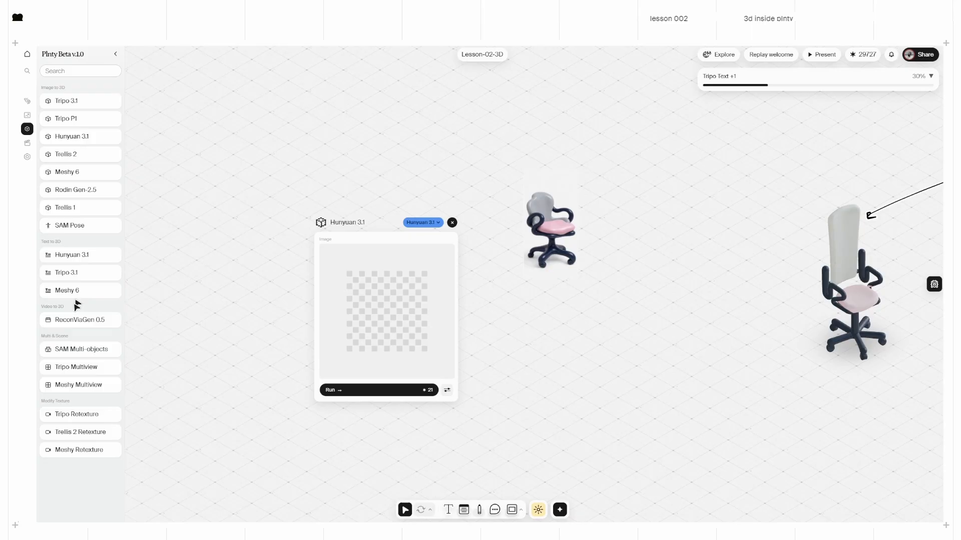
pyautogui.click(536, 211)
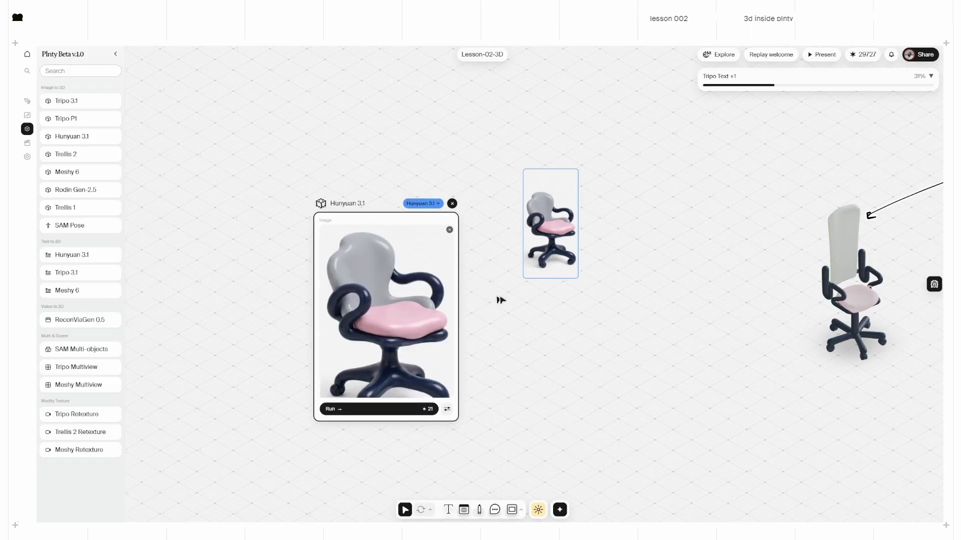
pyautogui.click(496, 325)
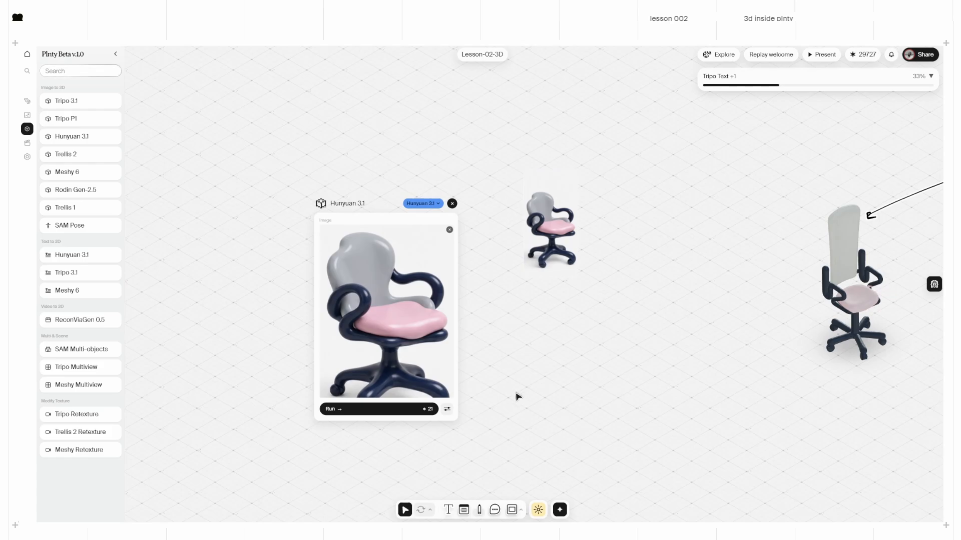
pyautogui.scroll(-2, 520, 386)
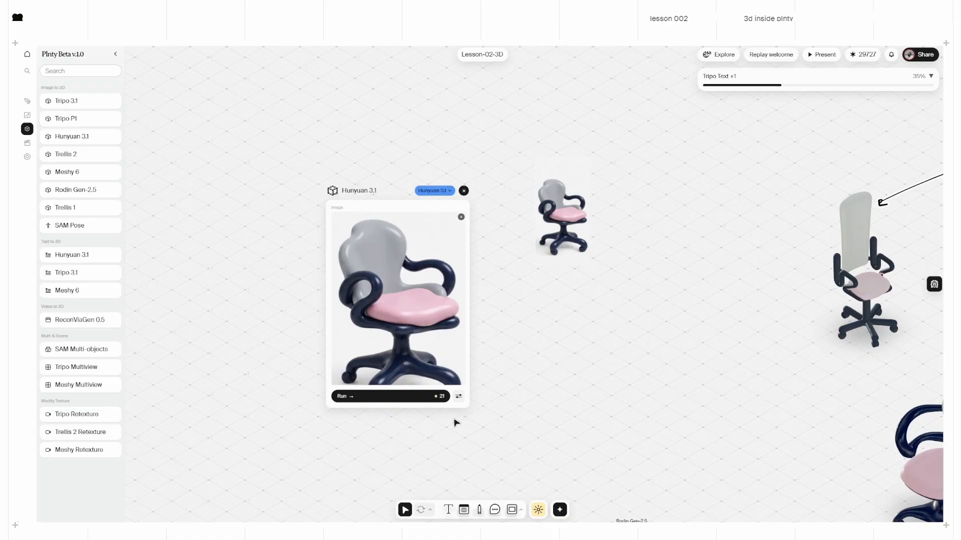
pyautogui.hscroll(-1, 452, 422)
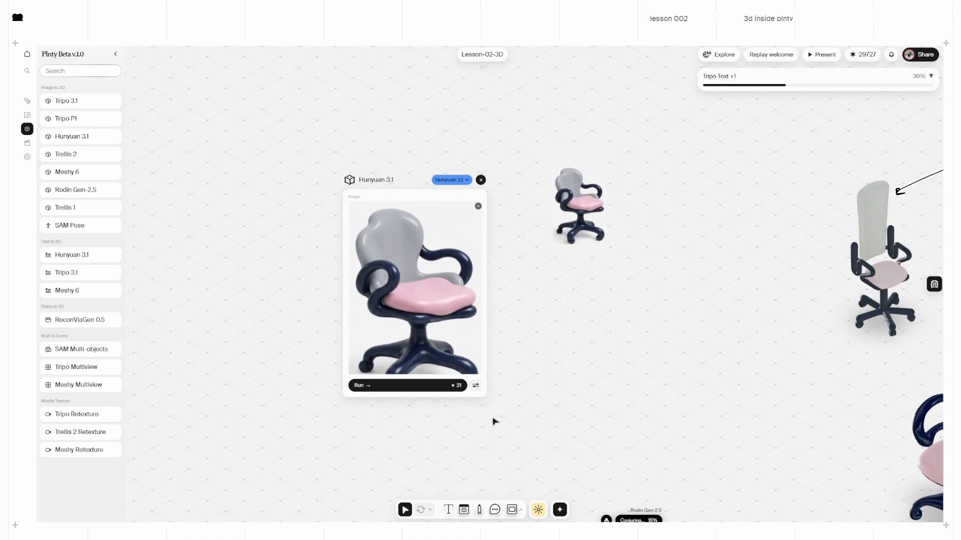
pyautogui.click(402, 386)
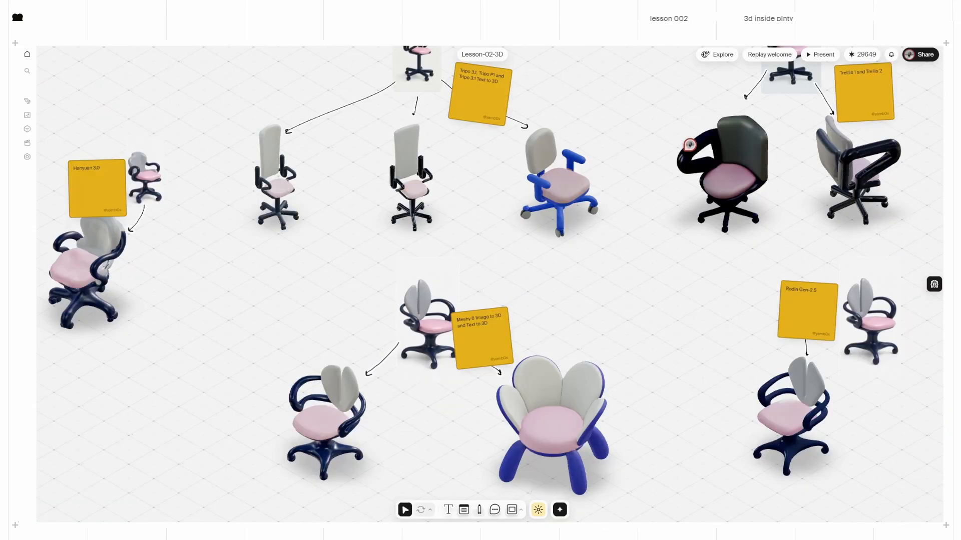
# Step: Toggle the Meshy chair between wireframe mesh and textured views
pyautogui.scroll(-2, 433, 446)
pyautogui.keyDown('ctrl'); pyautogui.scroll(6, 429, 418); pyautogui.keyUp('ctrl')
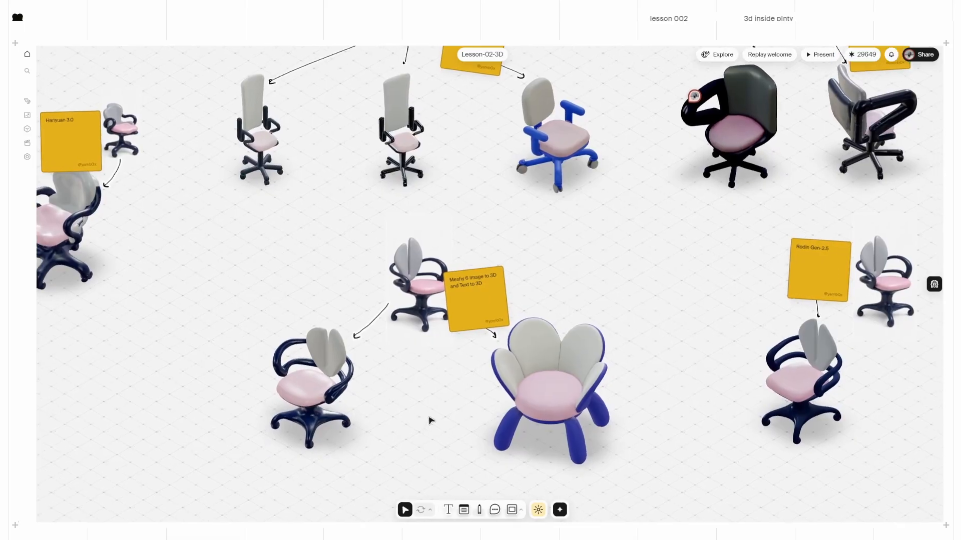
pyautogui.scroll(-5, 420, 380)
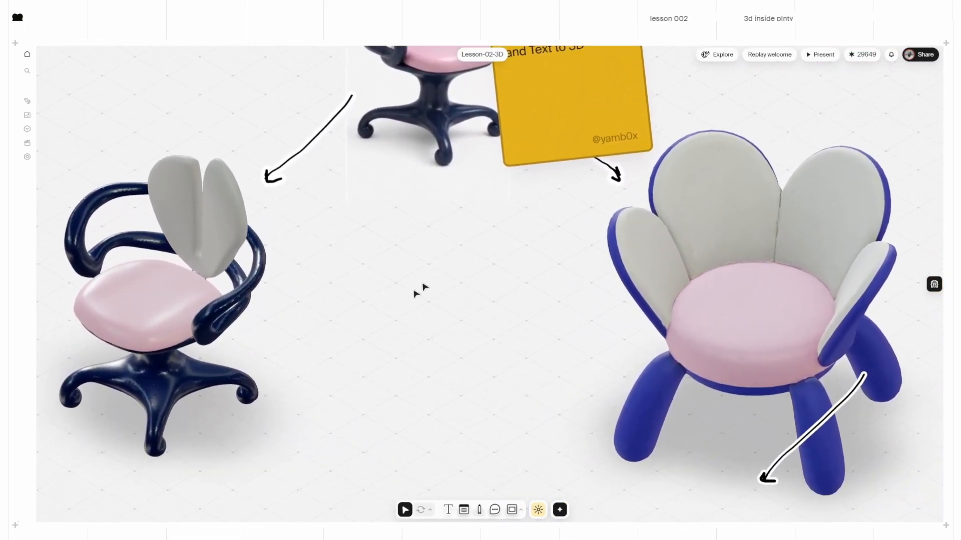
pyautogui.scroll(3, 420, 285)
pyautogui.keyDown('ctrl'); pyautogui.scroll(-3, 420, 307); pyautogui.keyUp('ctrl')
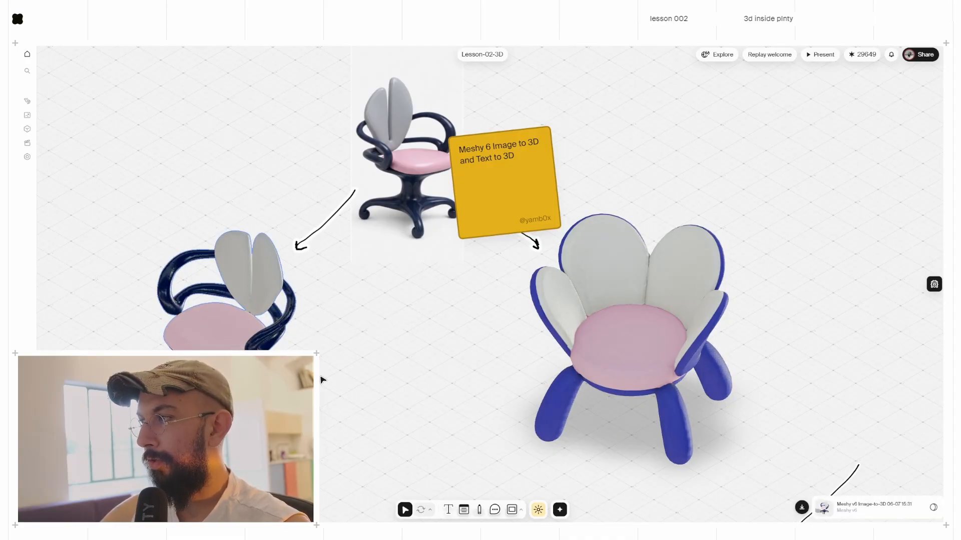
pyautogui.click(933, 511)
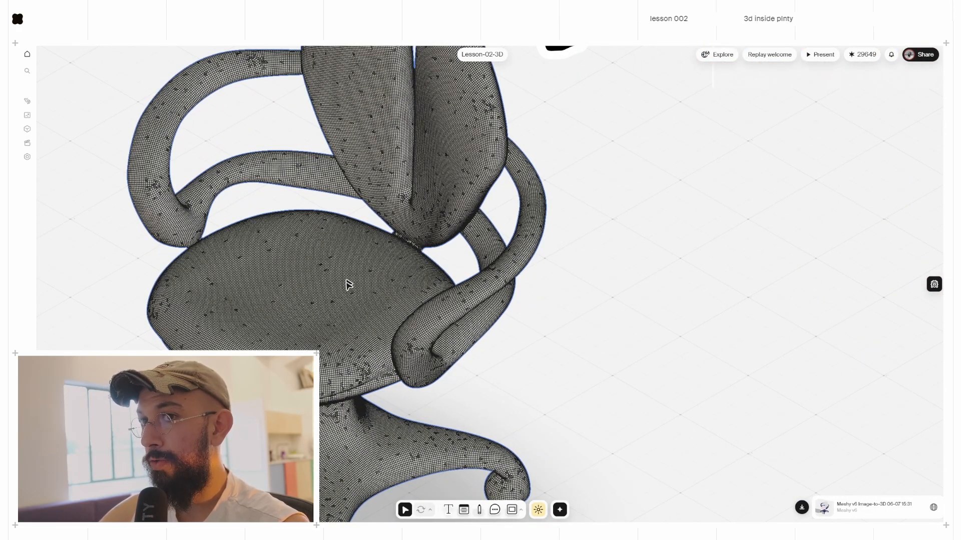
pyautogui.scroll(-5, 366, 299)
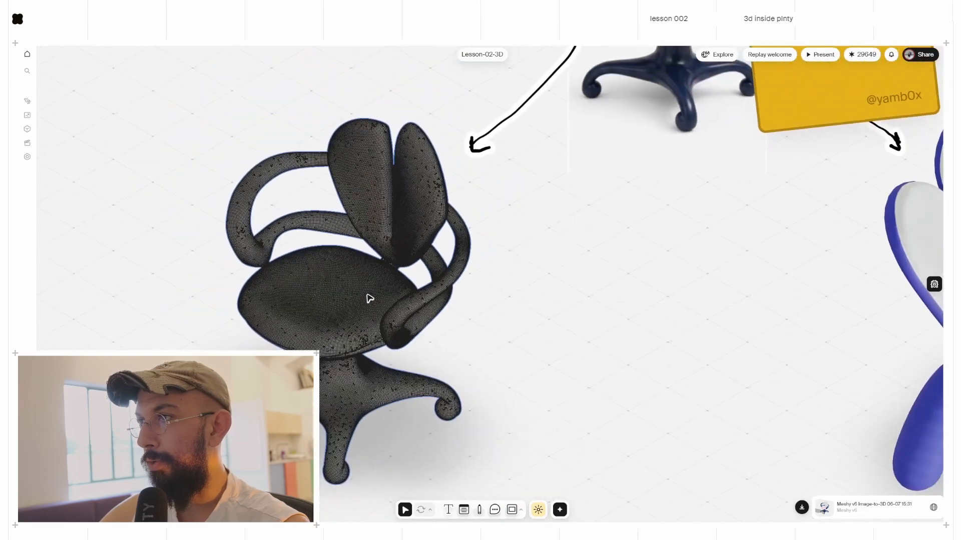
pyautogui.click(934, 513)
pyautogui.click(935, 513)
pyautogui.scroll(-4, 583, 367)
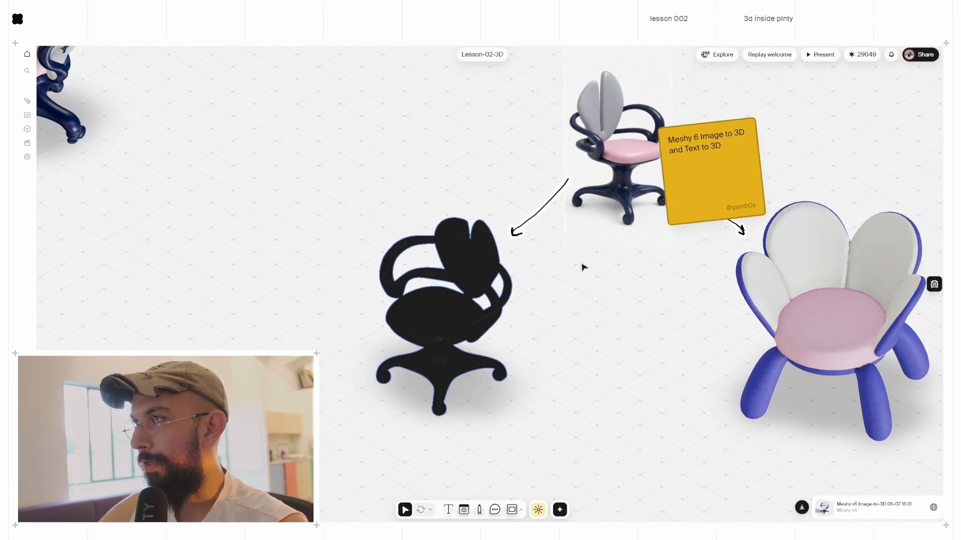
# Step: Check the Tripo chair's wireframe, then switch the Meshy chair back to textured rendering
pyautogui.moveTo(584, 266); pyautogui.dragTo(489, 399, button='middle')
pyautogui.moveTo(493, 307); pyautogui.dragTo(557, 357, button='middle')
pyautogui.scroll(5, 151, 300)
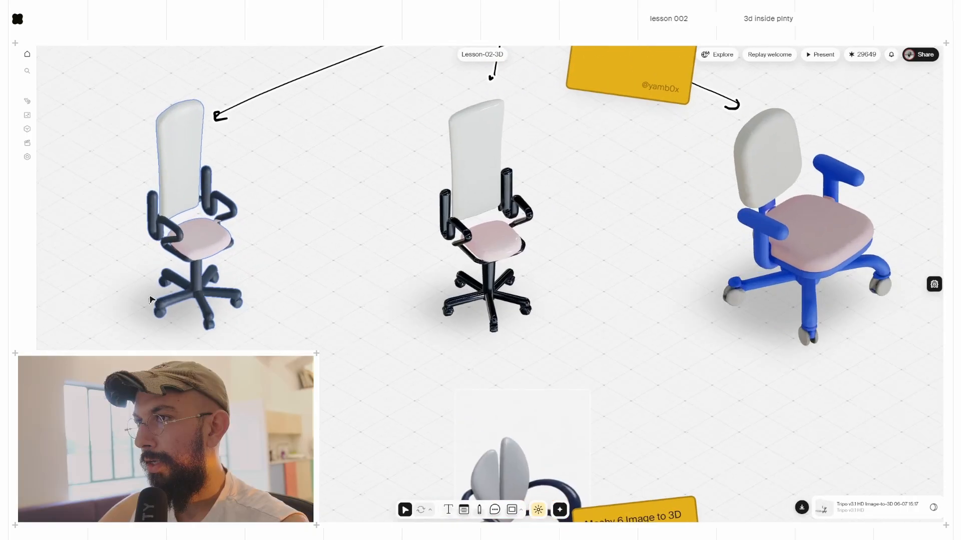
pyautogui.moveTo(143, 203); pyautogui.dragTo(228, 245, button='middle')
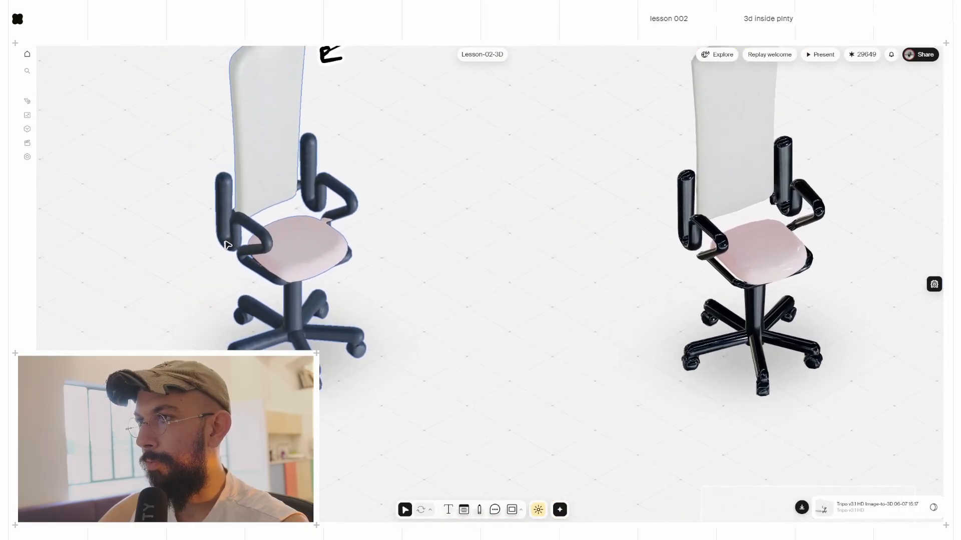
pyautogui.click(932, 508)
pyautogui.moveTo(392, 266); pyautogui.dragTo(404, 304, button='middle')
pyautogui.scroll(-4, 445, 330)
pyautogui.moveTo(444, 346); pyautogui.dragTo(408, 139, button='middle')
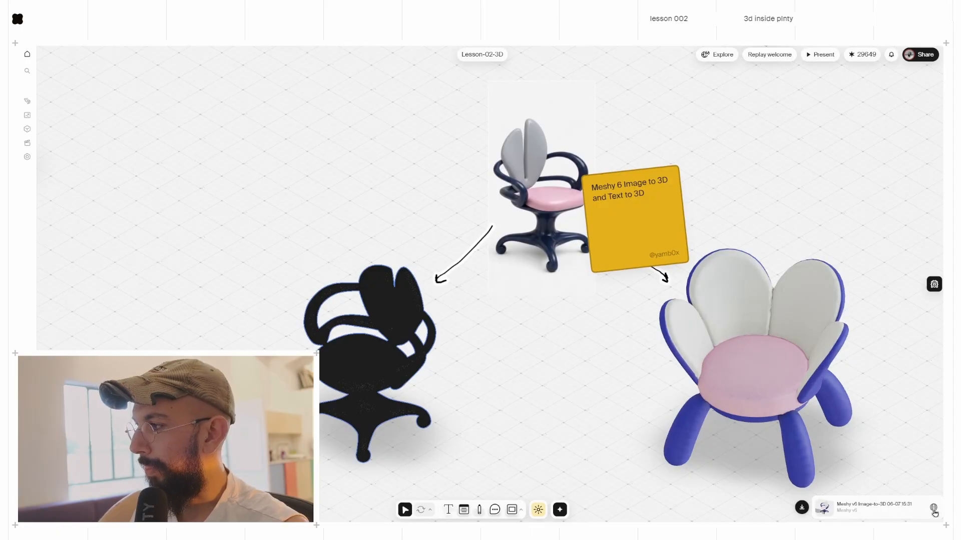
pyautogui.click(934, 508)
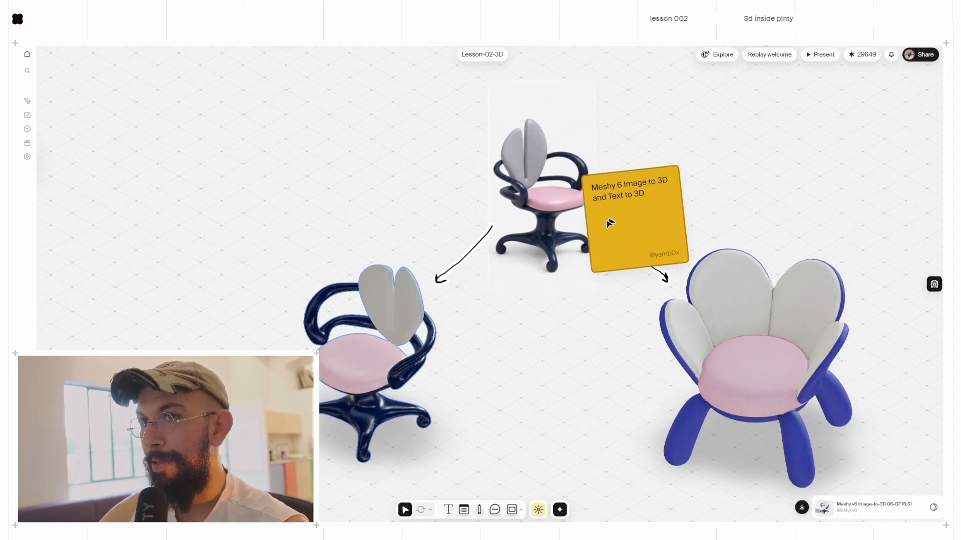
# Step: Move the Hanyuan 3.0 sticky note off its generated chair
pyautogui.moveTo(514, 184)
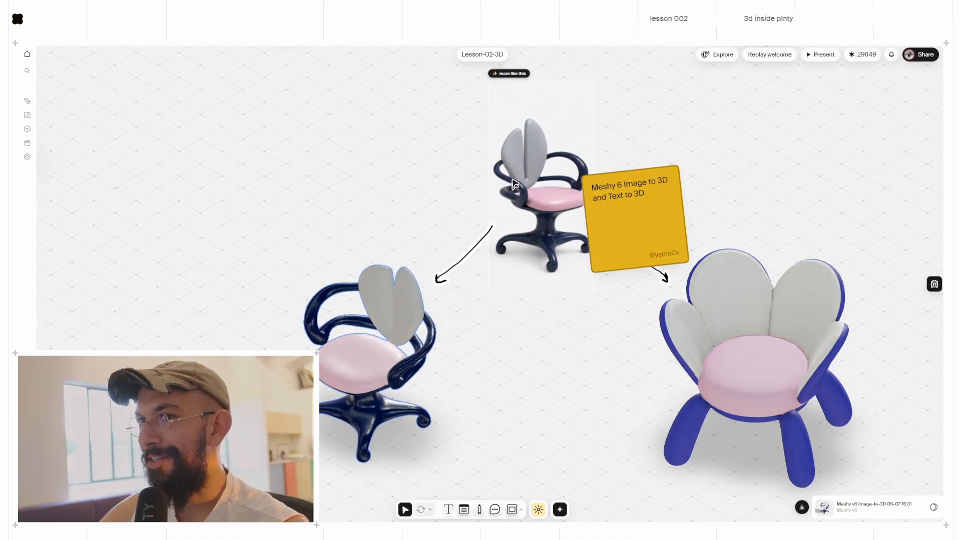
pyautogui.scroll(-5, 538, 193)
pyautogui.moveTo(411, 166); pyautogui.dragTo(423, 184, button='middle')
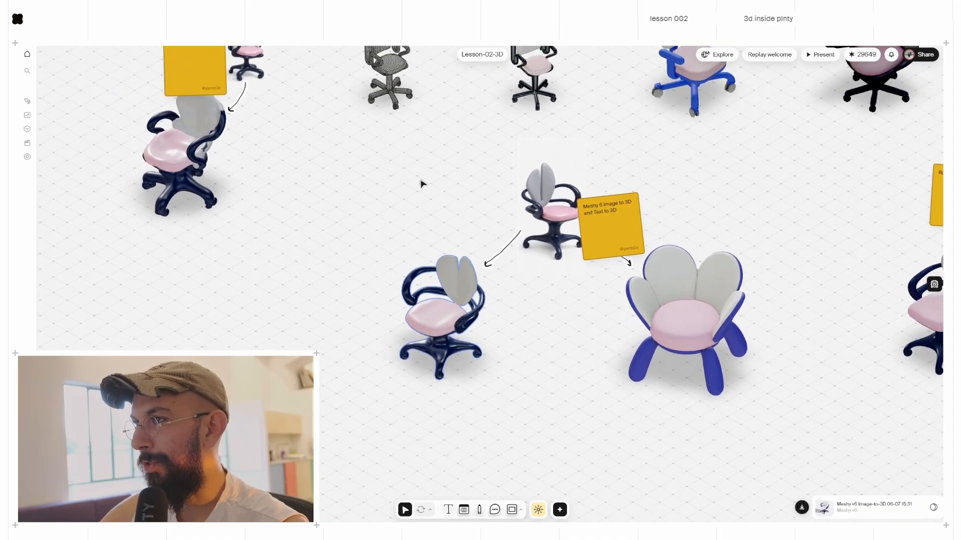
pyautogui.scroll(5, 420, 184)
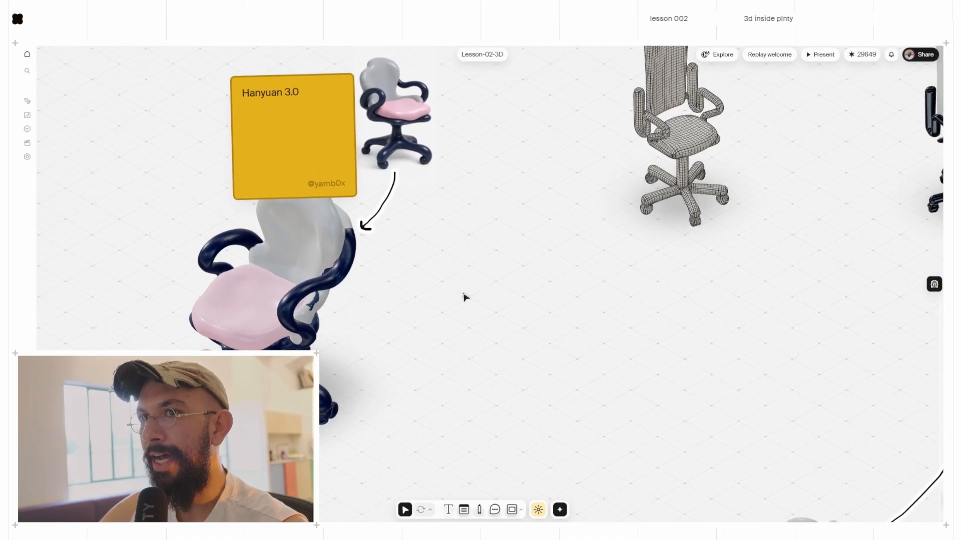
pyautogui.moveTo(465, 298); pyautogui.dragTo(477, 322, button='middle')
pyautogui.moveTo(366, 220); pyautogui.dragTo(324, 152)
# Step: Pan across the board to the area below the Rodin Gen-2.5 chair
pyautogui.scroll(5, 361, 385)
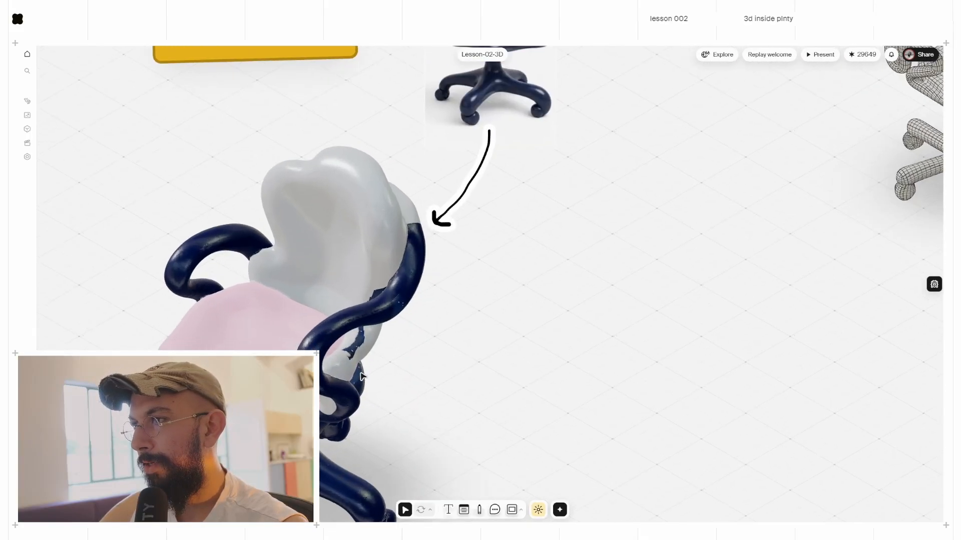
pyautogui.scroll(-3, 362, 376)
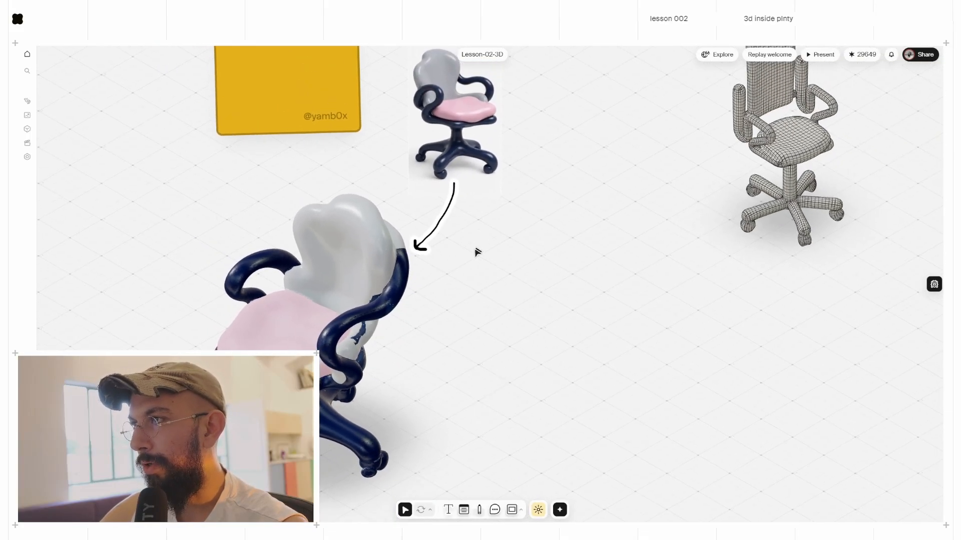
pyautogui.scroll(-4, 497, 288)
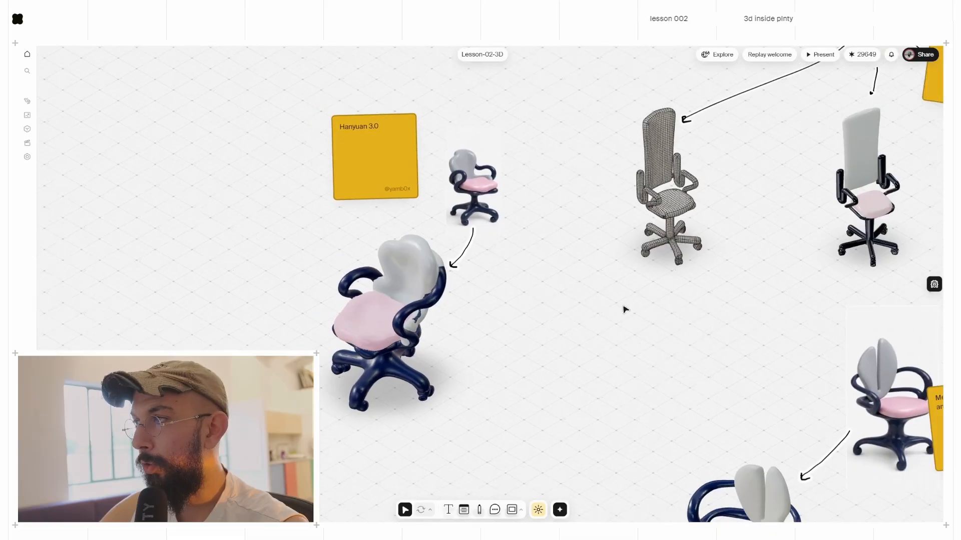
pyautogui.moveTo(828, 323); pyautogui.dragTo(272, 182, button='middle')
pyautogui.scroll(3, 588, 360)
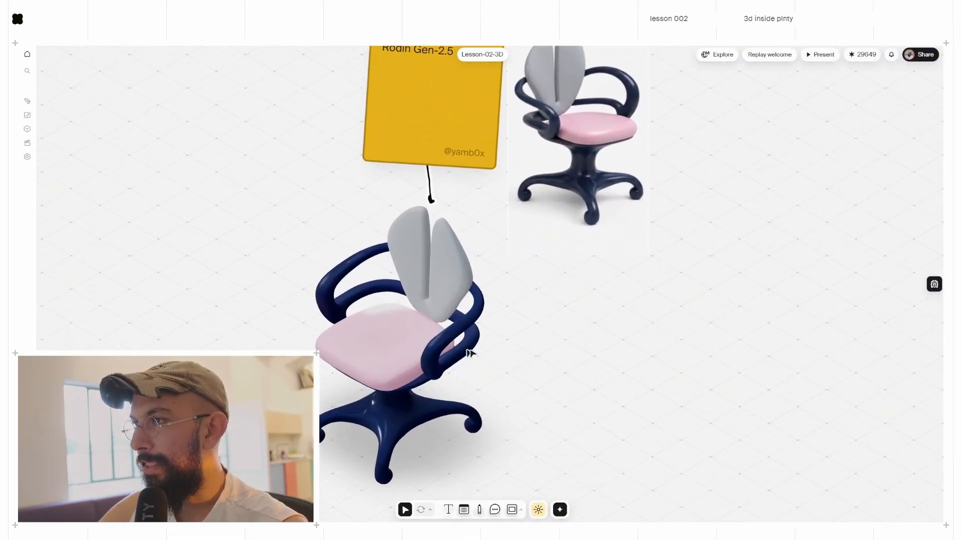
pyautogui.scroll(-3, 473, 353)
pyautogui.moveTo(485, 411); pyautogui.dragTo(561, 296, button='middle')
# Step: Delete the two arrows below the Rodin chair and place the Meshy chair beside it
pyautogui.moveTo(637, 452); pyautogui.dragTo(328, 445)
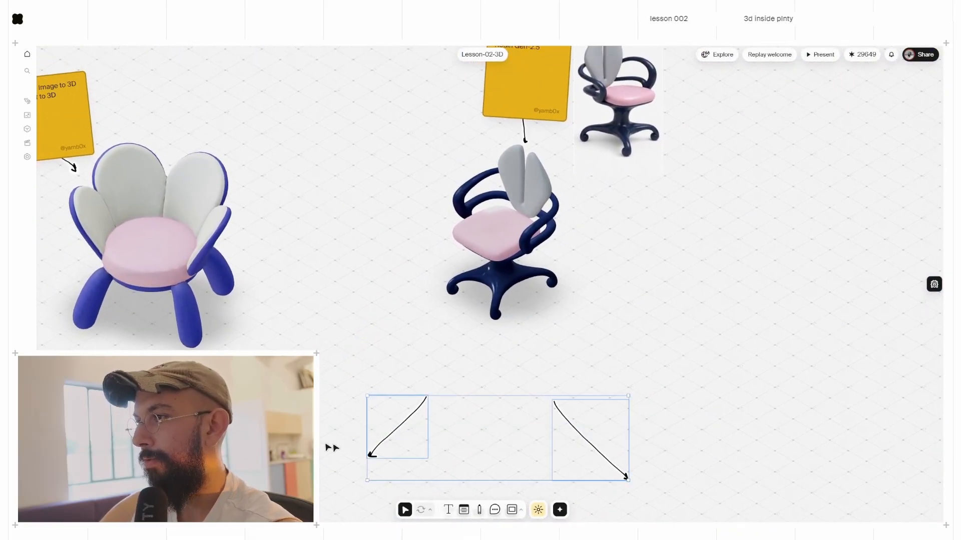
pyautogui.press('Delete')
pyautogui.moveTo(335, 375); pyautogui.dragTo(789, 435, button='middle')
pyautogui.scroll(-4, 242, 302)
pyautogui.moveTo(250, 302); pyautogui.dragTo(766, 300)
# Step: Move the reference chair image upward out of the way
pyautogui.scroll(2, 766, 300)
pyautogui.scroll(2, 765, 300)
pyautogui.moveTo(925, 290); pyautogui.dragTo(656, 325, button='middle')
pyautogui.scroll(3, 472, 246)
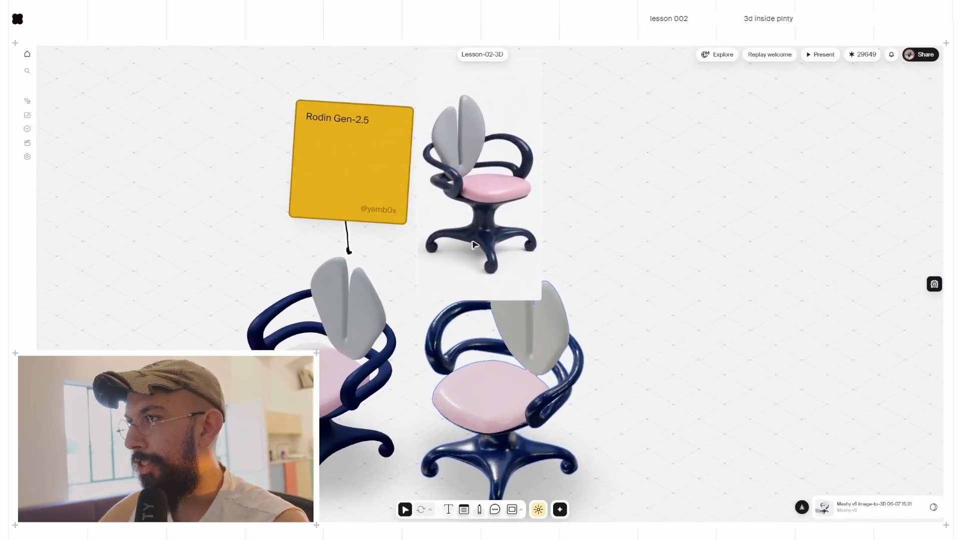
pyautogui.moveTo(473, 245); pyautogui.dragTo(471, 187)
pyautogui.moveTo(665, 352); pyautogui.dragTo(696, 289, button='middle')
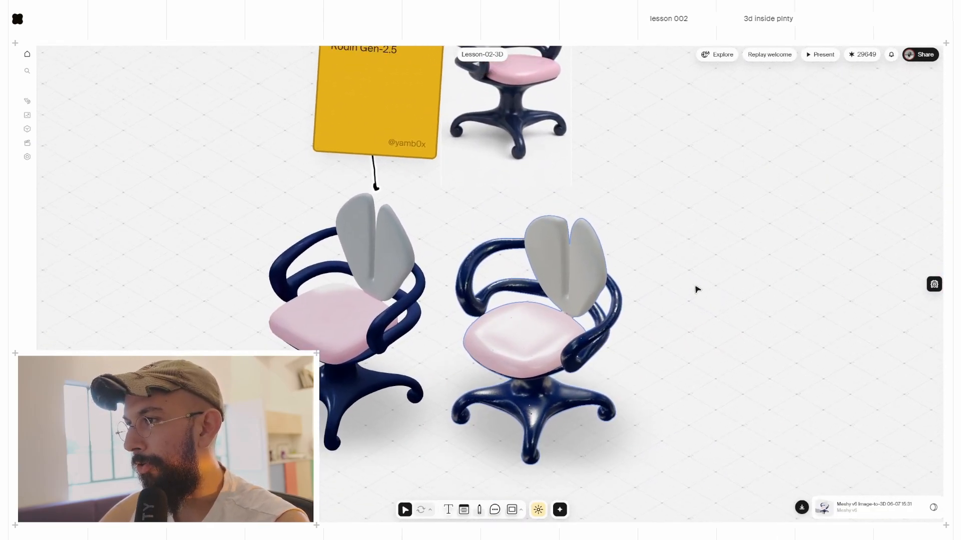
# Step: Compare the Rodin and Meshy chairs' wireframes, then return both to textured rendering
pyautogui.click(322, 337)
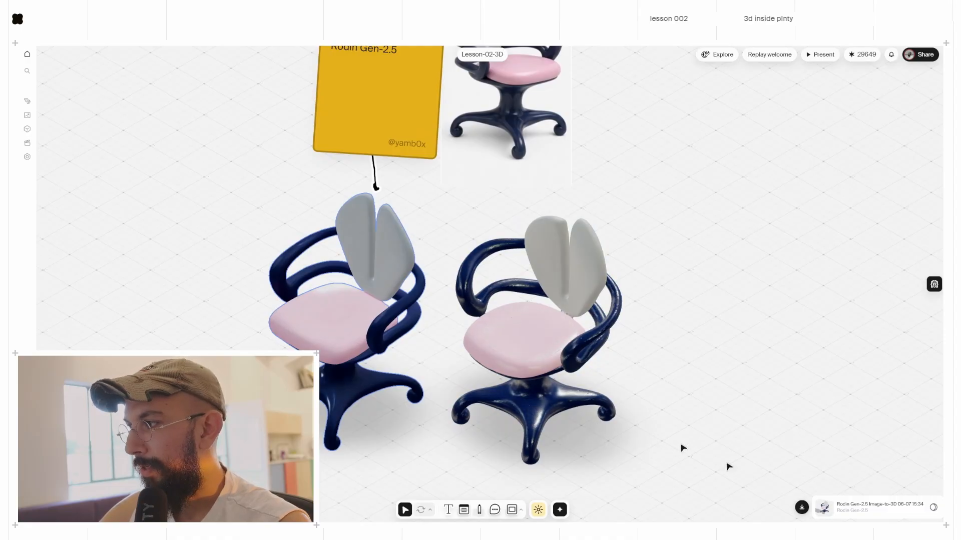
pyautogui.click(532, 332)
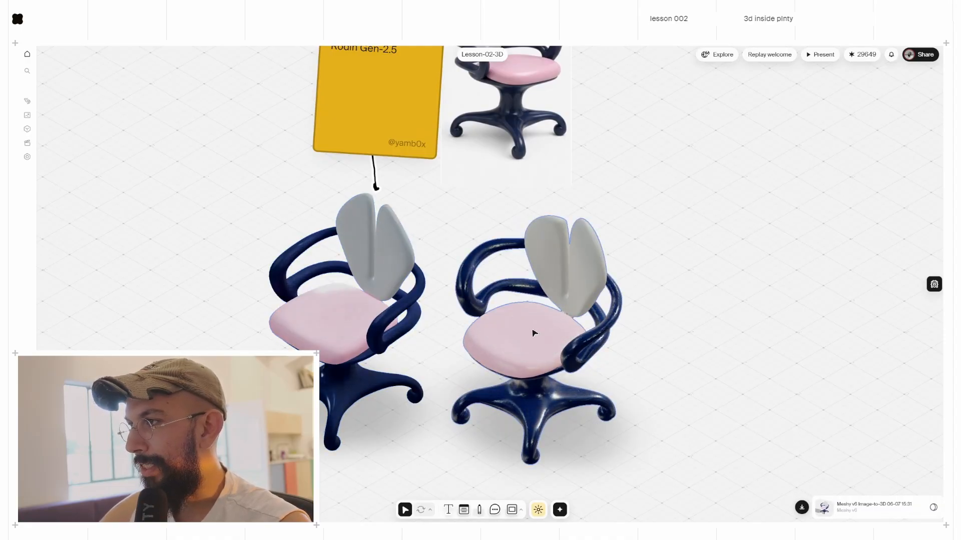
pyautogui.click(373, 329)
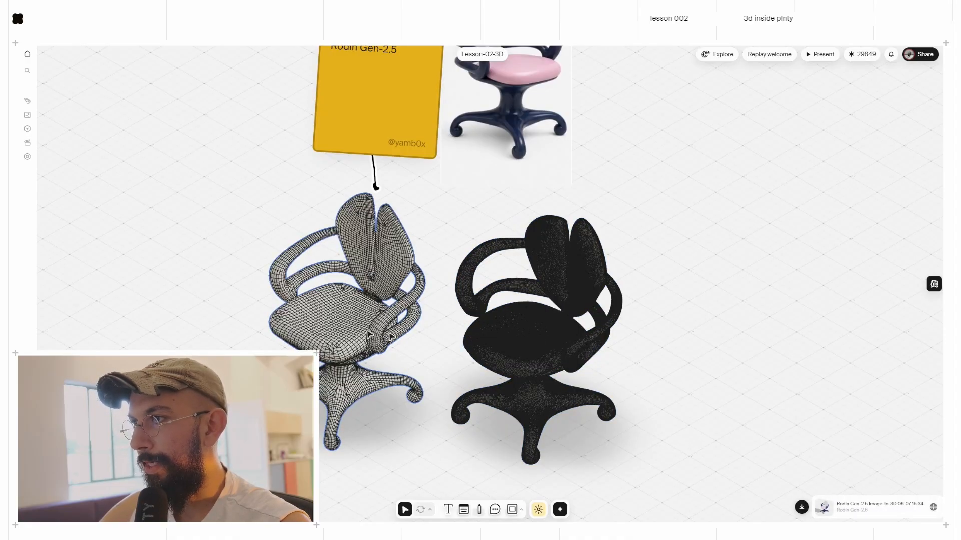
pyautogui.scroll(5, 352, 296)
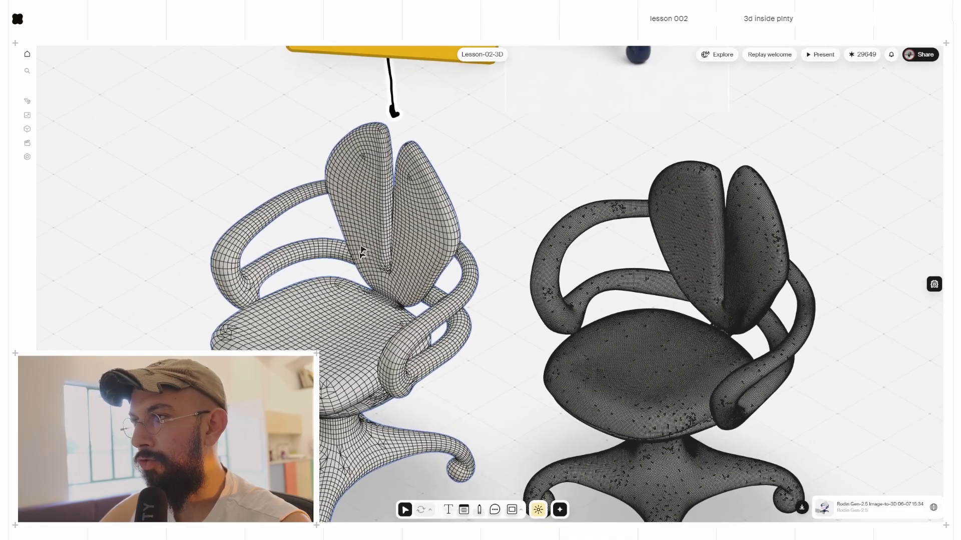
pyautogui.scroll(-3, 565, 350)
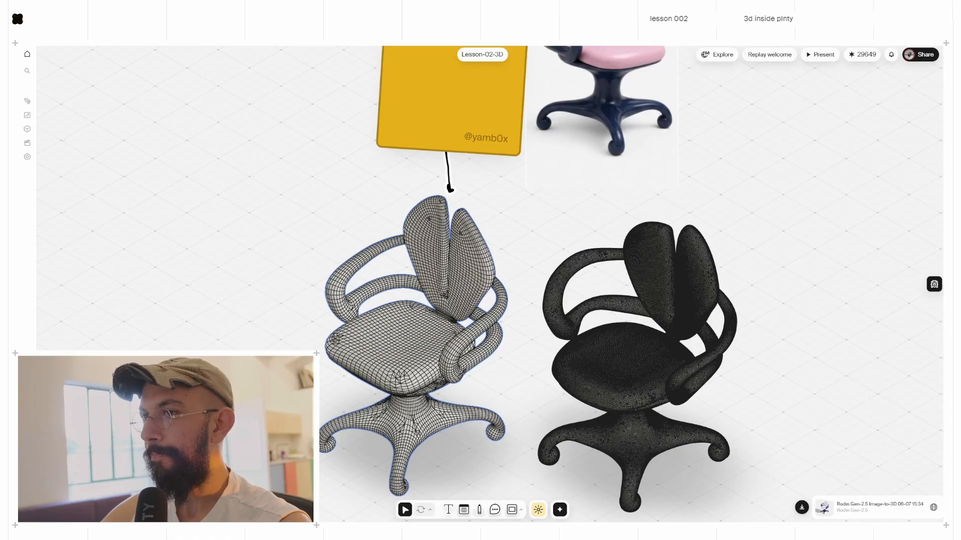
pyautogui.click(624, 365)
pyautogui.click(395, 361)
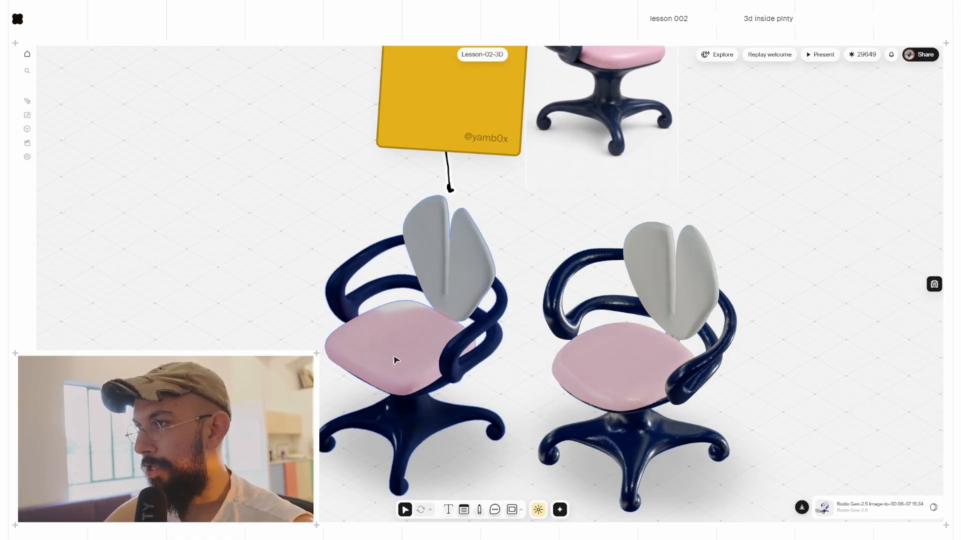
# Step: Lower the Rodin Gen-2.5 chair's material roughness for a glossier finish, then frame both chairs
pyautogui.rightClick(367, 348)
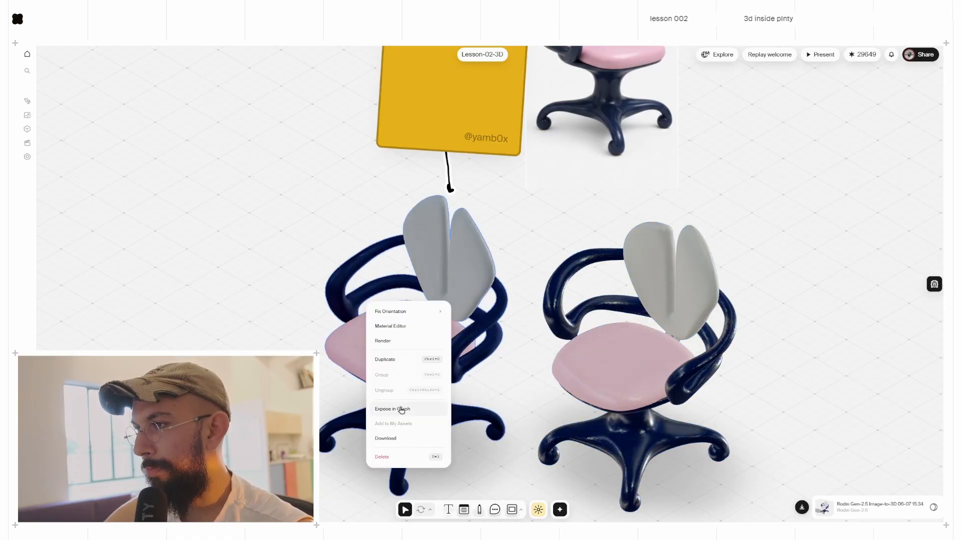
pyautogui.click(402, 328)
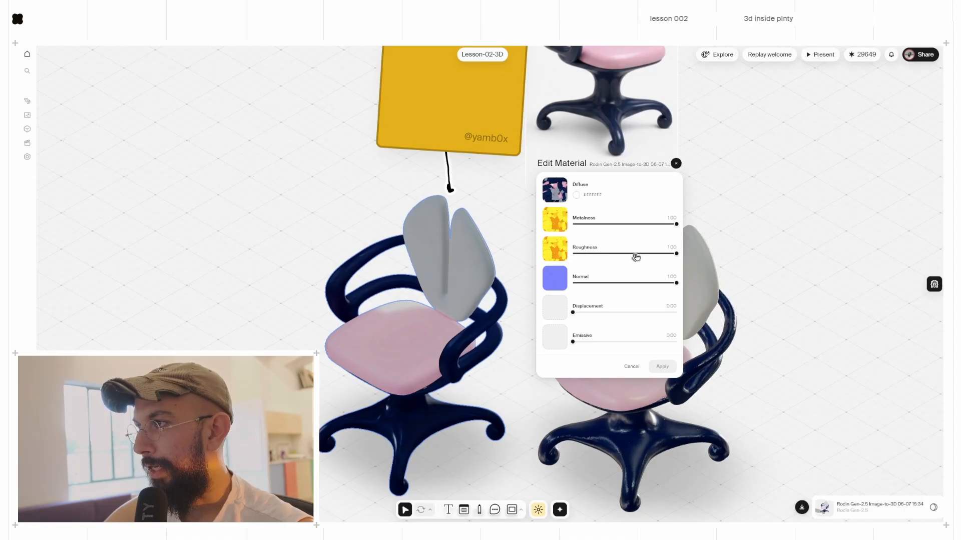
pyautogui.moveTo(634, 253); pyautogui.dragTo(599, 255)
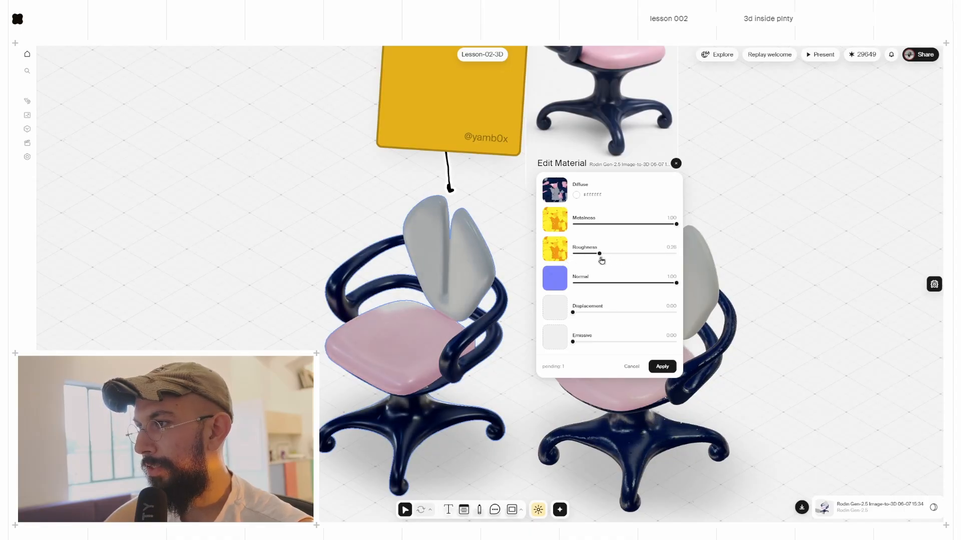
pyautogui.click(663, 367)
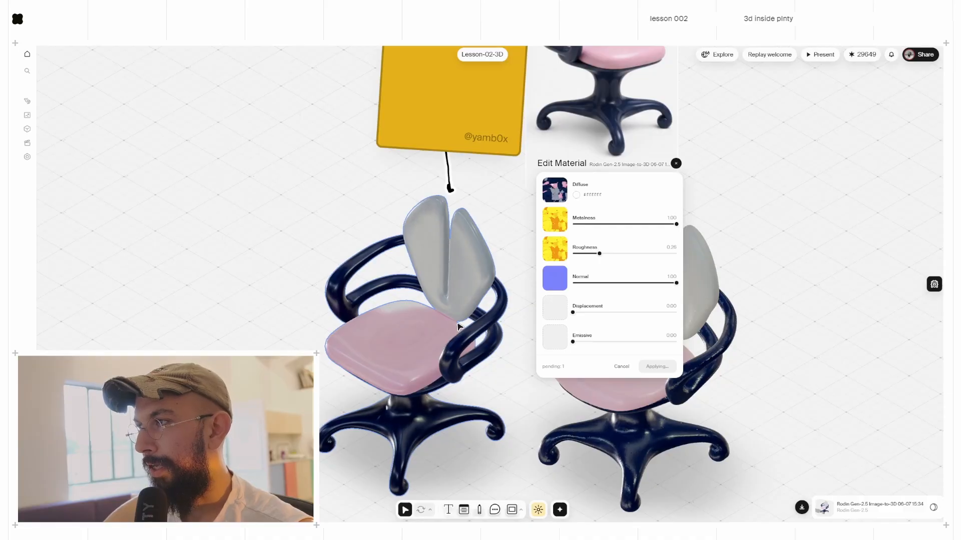
pyautogui.moveTo(529, 378)
pyautogui.mouseDown(button='middle')
pyautogui.moveTo(496, 355)
pyautogui.moveTo(488, 374)
pyautogui.mouseUp(button='middle')
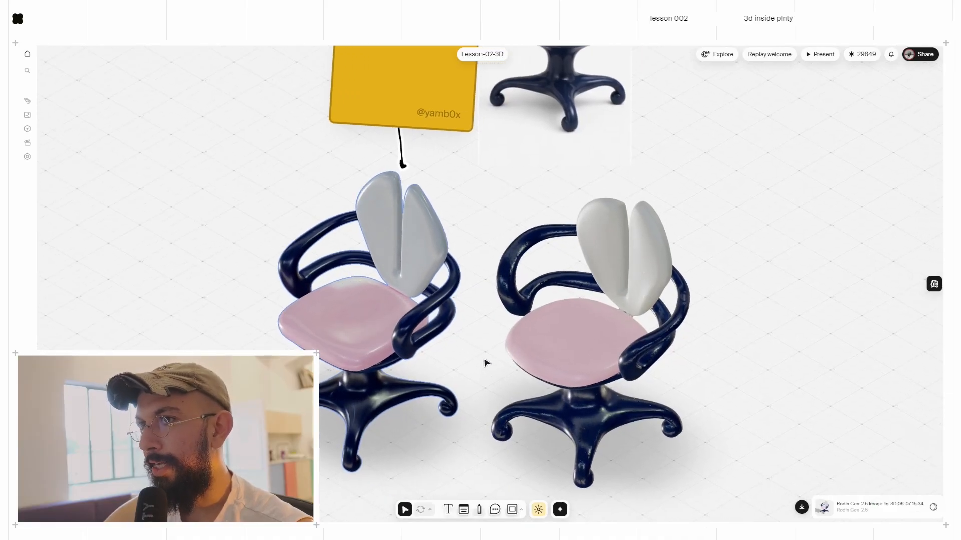
# Step: Path-trace the left Rodin chair in a 3D Render panel, moved to the upper right and enlarged
pyautogui.click(537, 511)
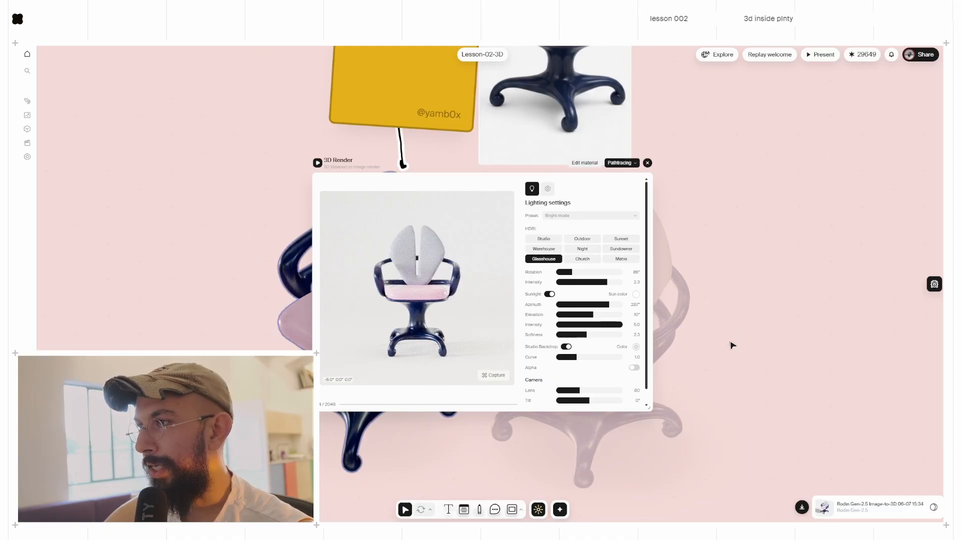
pyautogui.moveTo(744, 376); pyautogui.dragTo(675, 284)
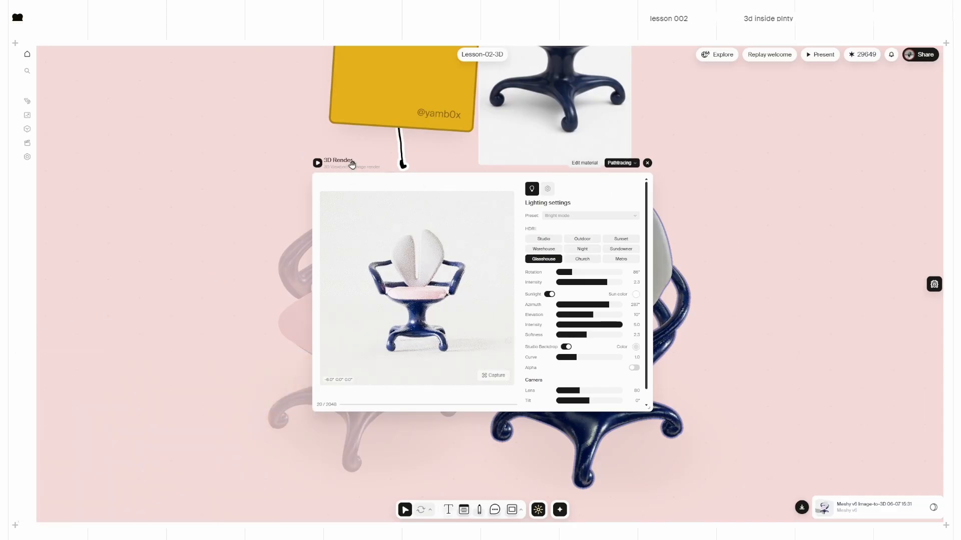
pyautogui.moveTo(235, 316); pyautogui.dragTo(303, 359)
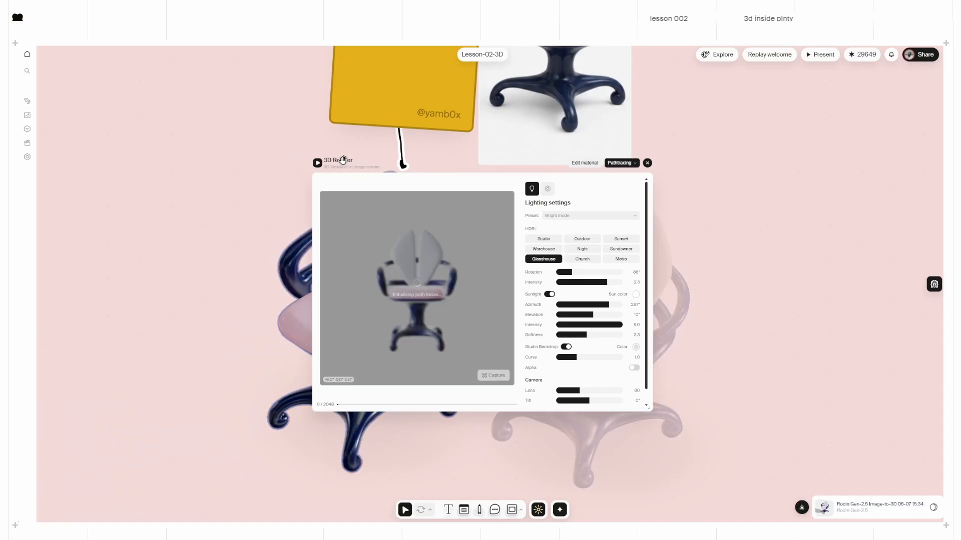
pyautogui.moveTo(342, 160); pyautogui.dragTo(540, 70)
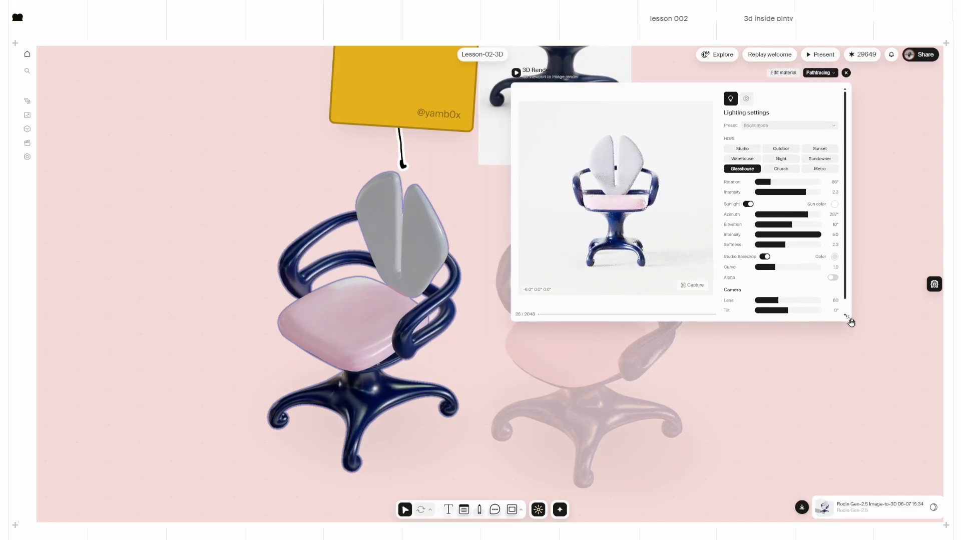
pyautogui.moveTo(845, 316); pyautogui.dragTo(863, 505)
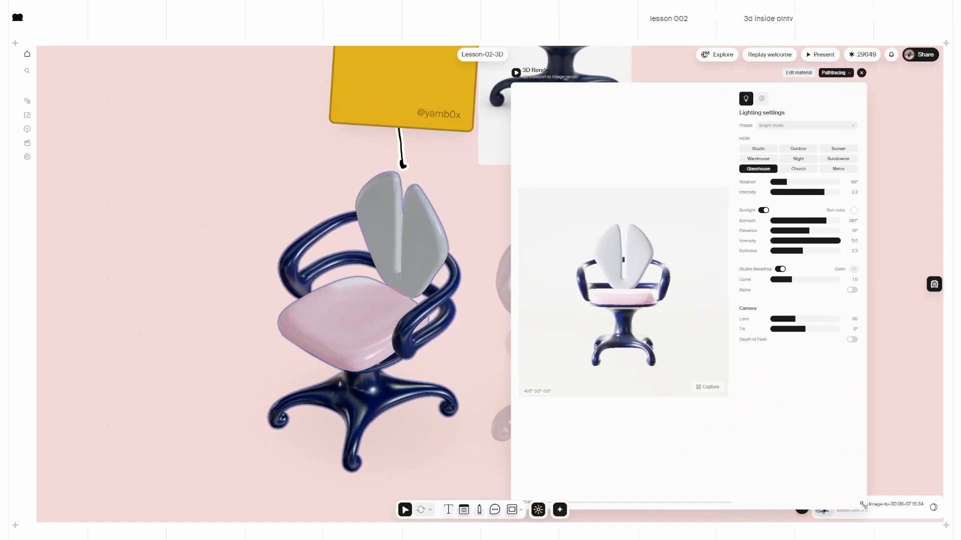
# Step: Set the render to a 9:16 portrait frame and apply the Subtle warmth lighting preset
pyautogui.click(761, 100)
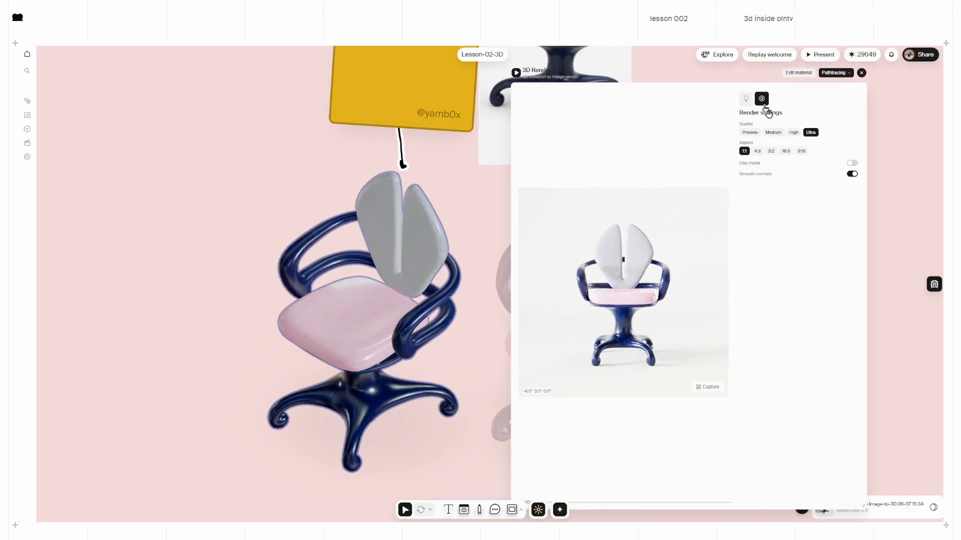
pyautogui.click(801, 152)
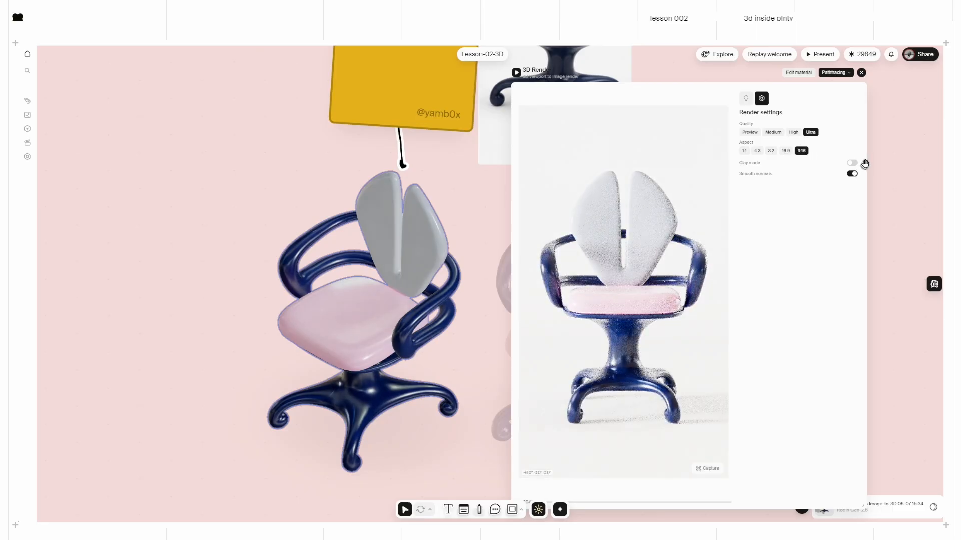
pyautogui.moveTo(864, 506); pyautogui.dragTo(895, 484)
pyautogui.click(774, 99)
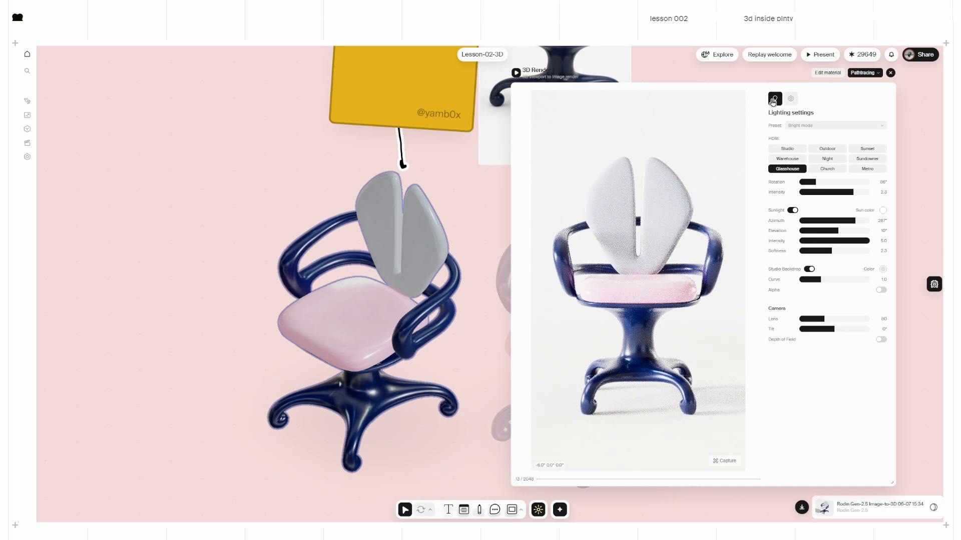
pyautogui.click(834, 127)
pyautogui.click(823, 163)
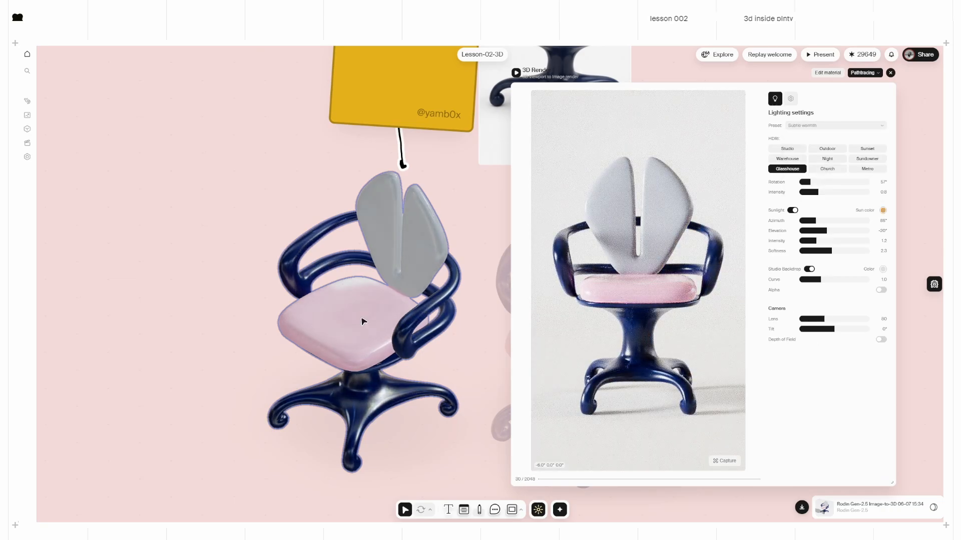
# Step: Orbit the chair to a three-quarter view, tilt the camera slightly, and make the background transparent
pyautogui.moveTo(622, 314); pyautogui.dragTo(635, 291)
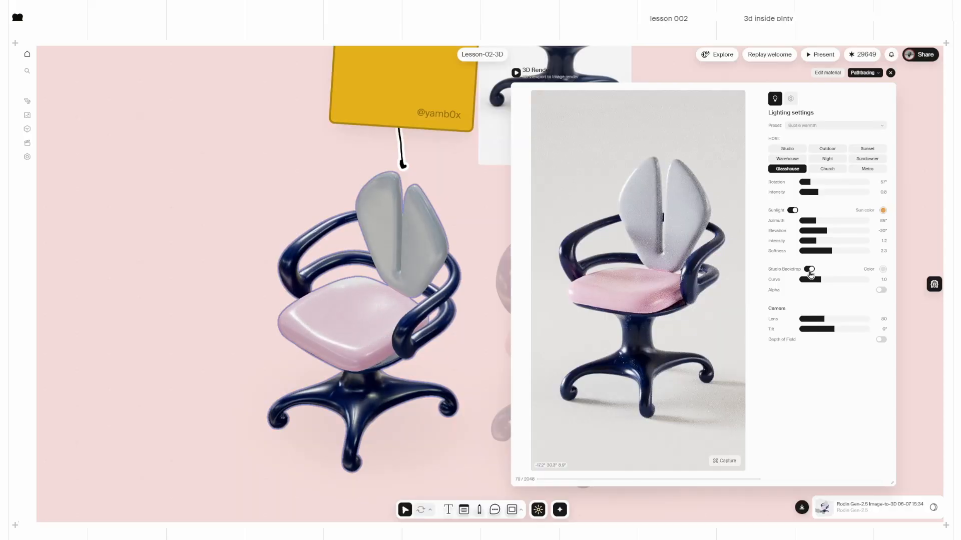
pyautogui.moveTo(834, 330); pyautogui.dragTo(837, 329)
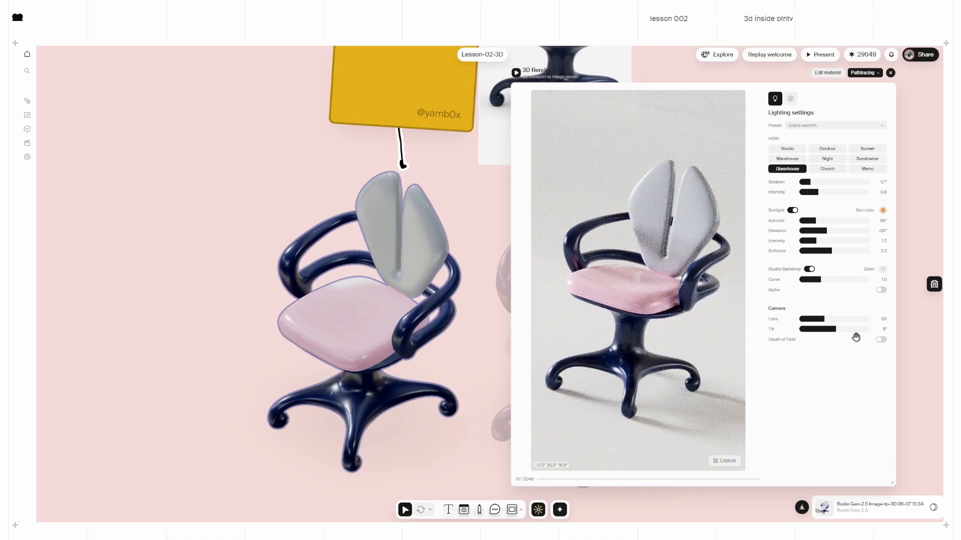
pyautogui.click(882, 291)
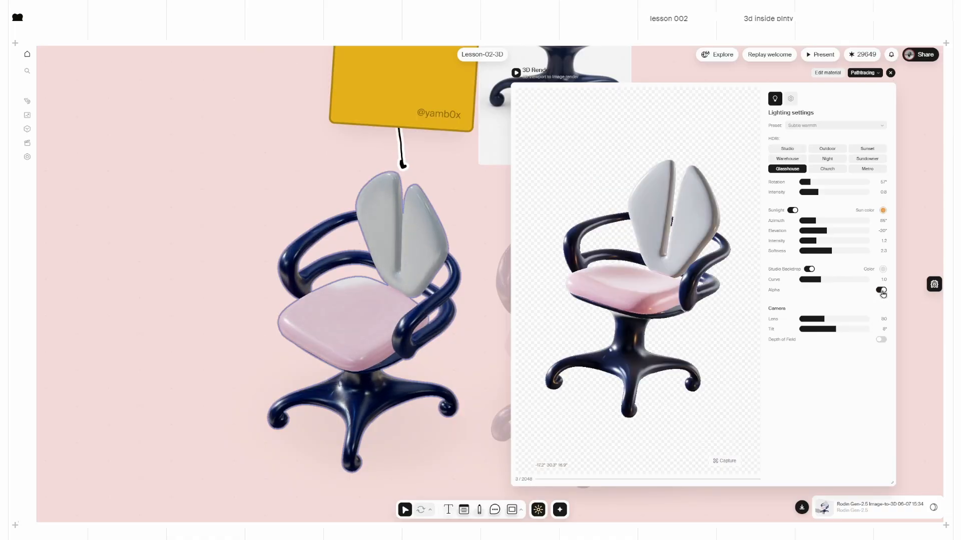
# Step: Try depth of field focused on the chair, then turn it back off
pyautogui.click(880, 341)
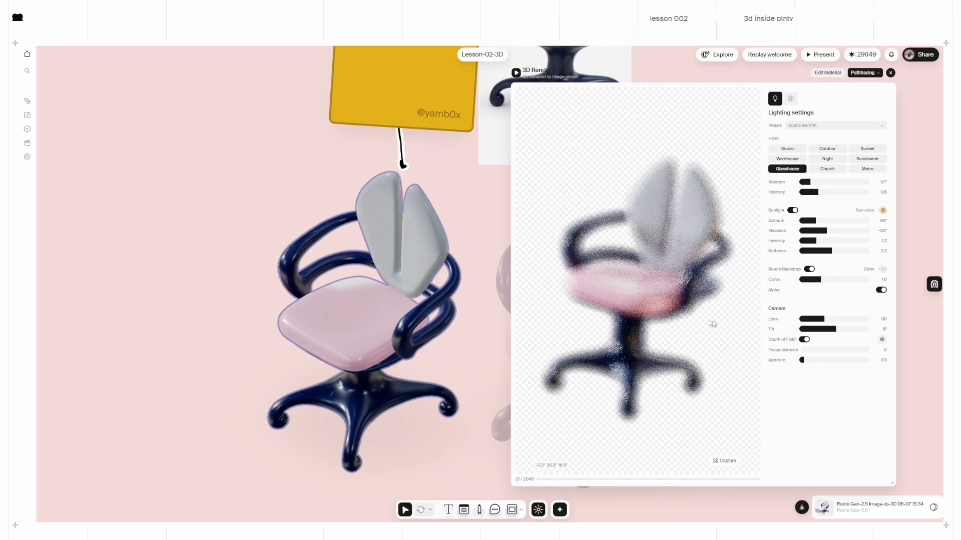
pyautogui.click(882, 340)
pyautogui.click(627, 255)
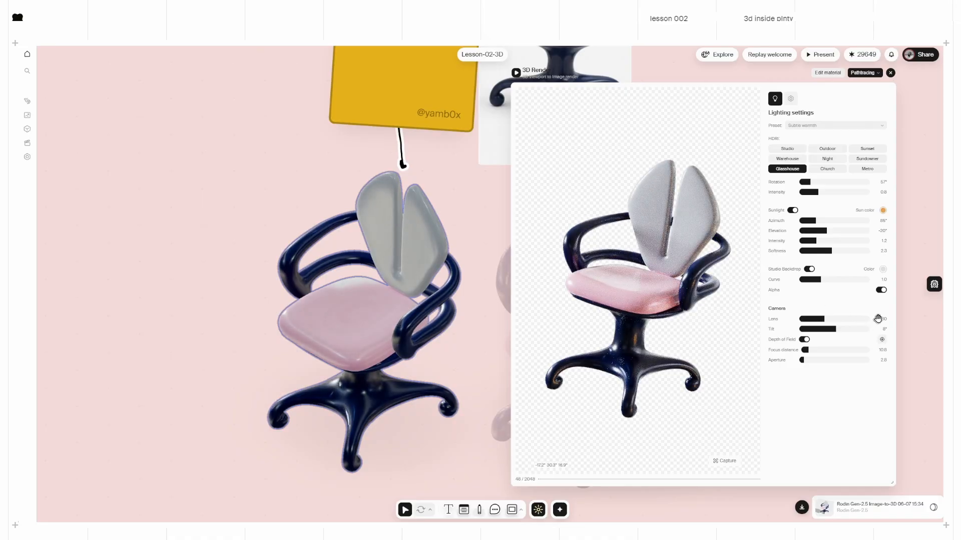
pyautogui.click(804, 340)
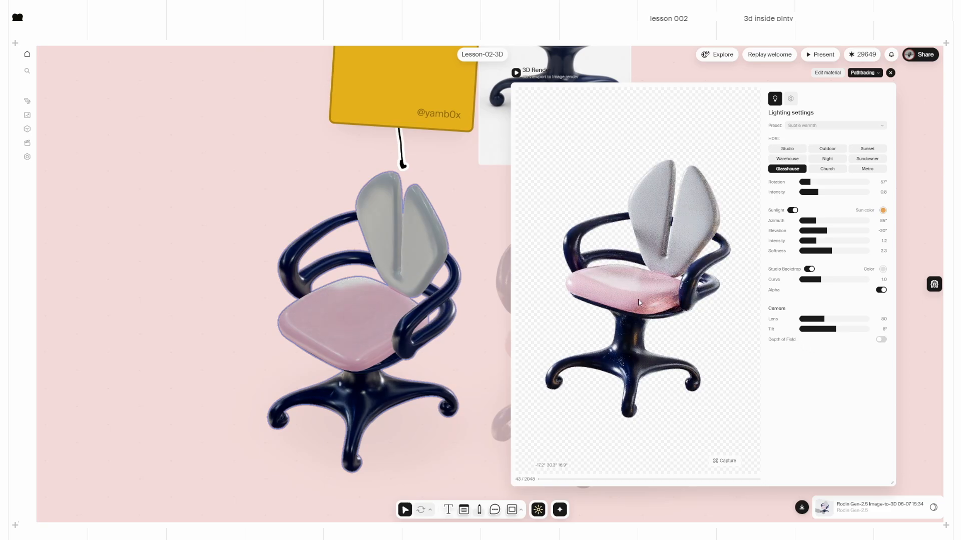
# Step: Capture the chair at its current angle, then from its other side at 0° tilt, and close the preview
pyautogui.click(729, 463)
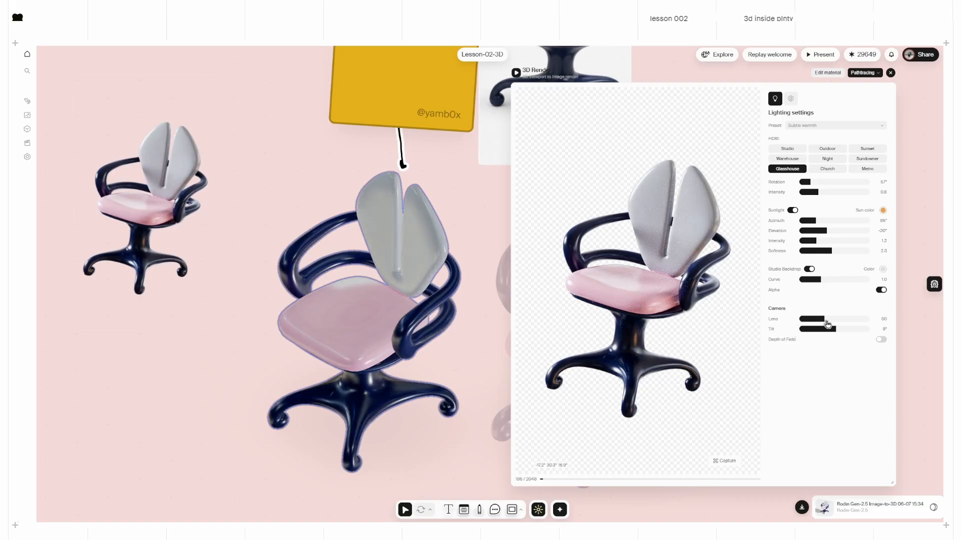
pyautogui.moveTo(837, 333); pyautogui.dragTo(834, 333)
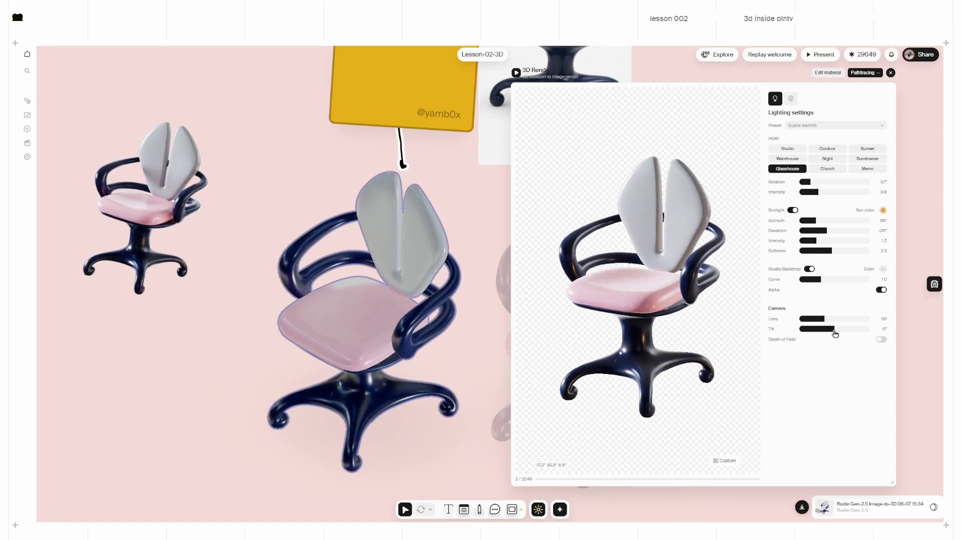
pyautogui.moveTo(587, 320); pyautogui.dragTo(686, 318)
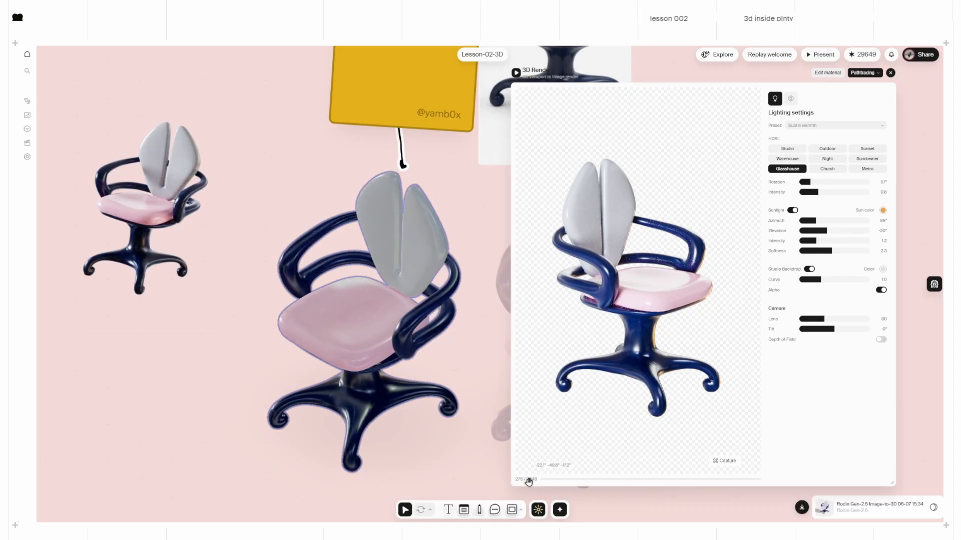
pyautogui.click(720, 460)
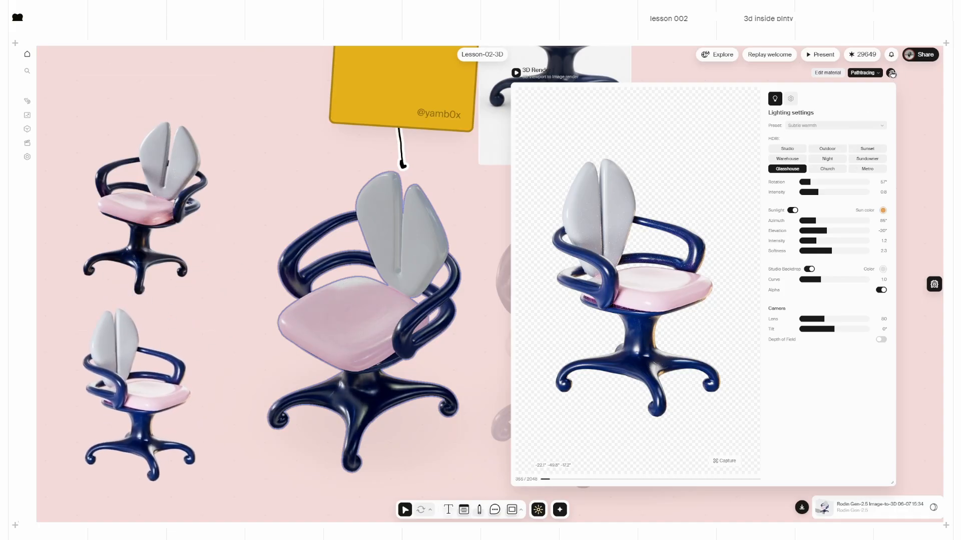
pyautogui.click(891, 74)
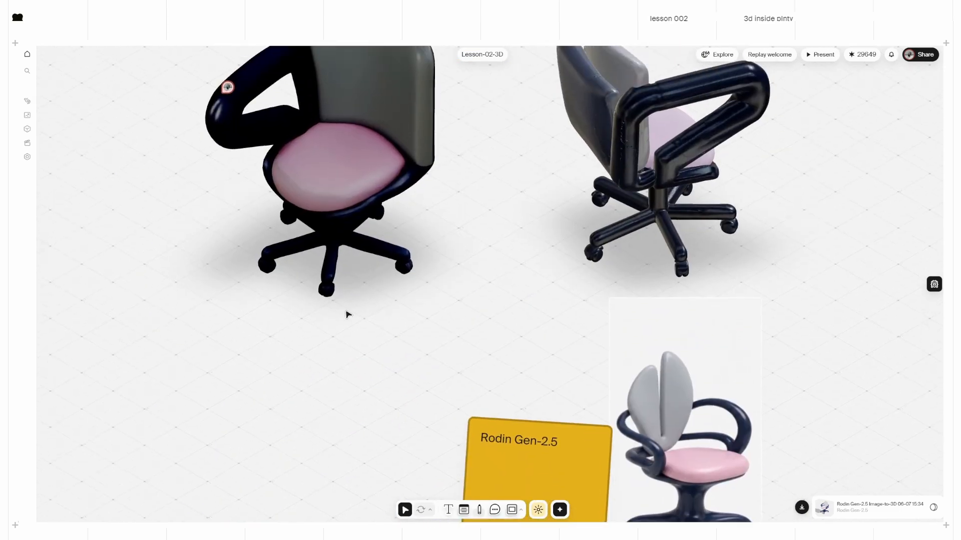
pyautogui.scroll(-3, 346, 312)
# Step: Capture a path-traced render of the blue Tripo chair onto the canvas
pyautogui.moveTo(120, 355); pyautogui.dragTo(331, 379, button='middle')
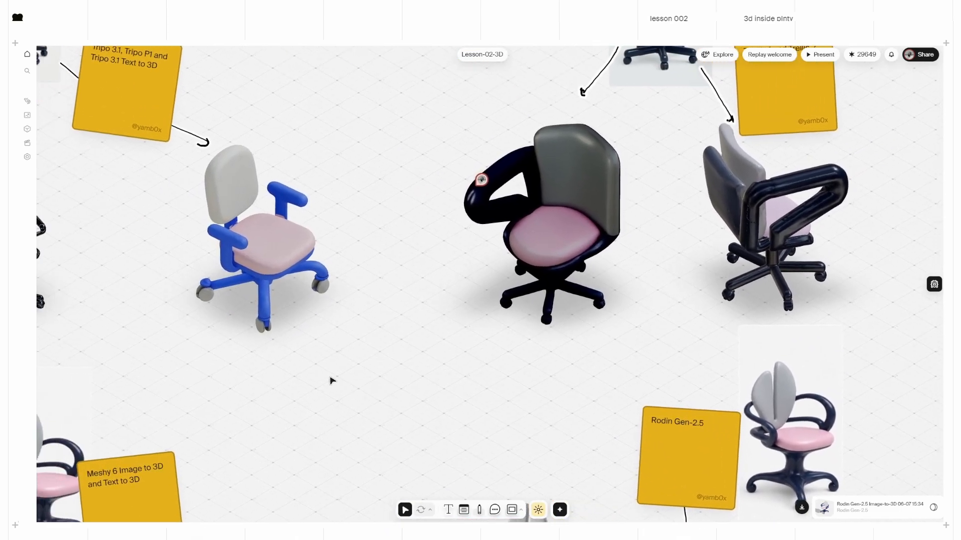
pyautogui.click(560, 509)
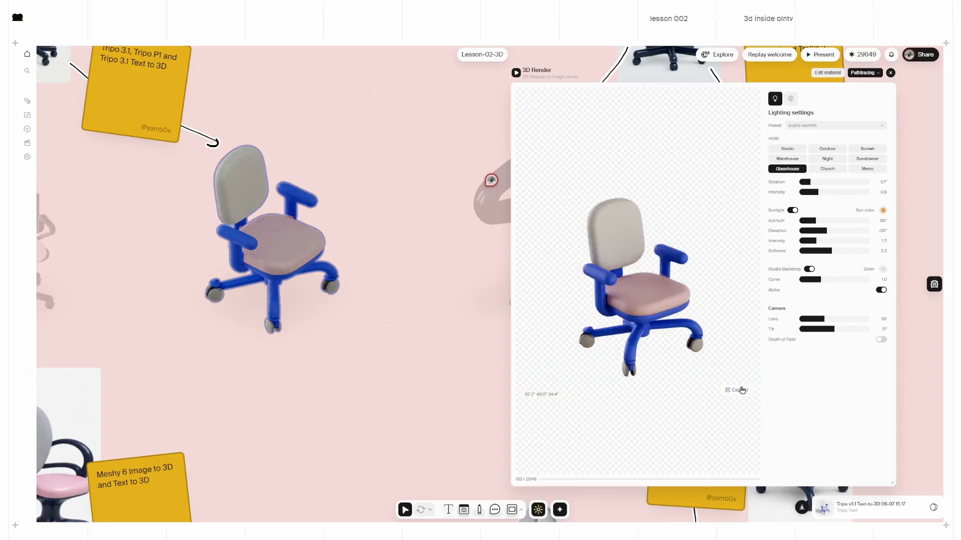
pyautogui.click(742, 390)
# Step: Load the tall black Tripo P1 office chair into the render preview and orbit it to a new angle
pyautogui.moveTo(139, 300); pyautogui.dragTo(234, 321, button='middle')
pyautogui.moveTo(125, 283); pyautogui.dragTo(241, 283)
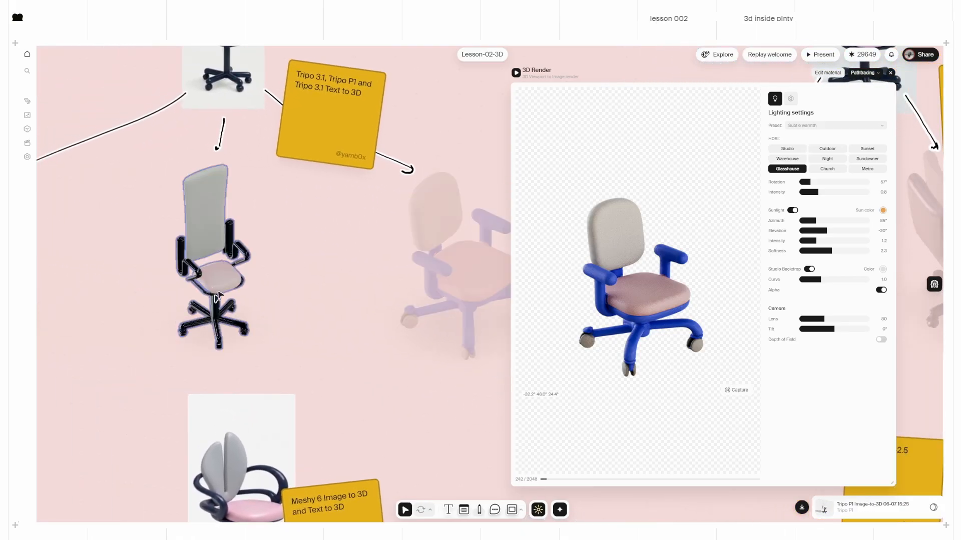
pyautogui.moveTo(684, 318); pyautogui.dragTo(594, 303)
pyautogui.moveTo(647, 320); pyautogui.dragTo(657, 309)
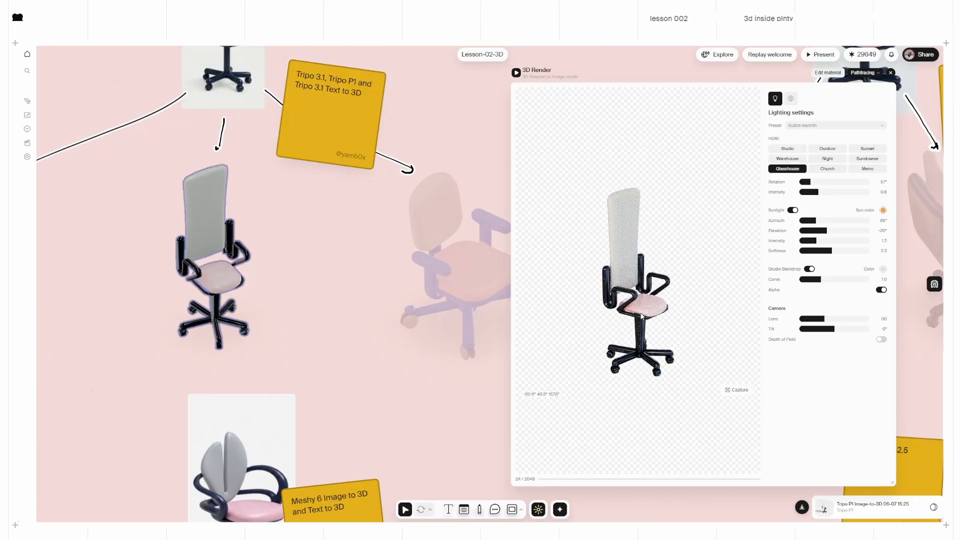
# Step: Lower the tall chair's roughness and metalness from 1.00 to about 0.7 and apply the material
pyautogui.click(823, 73)
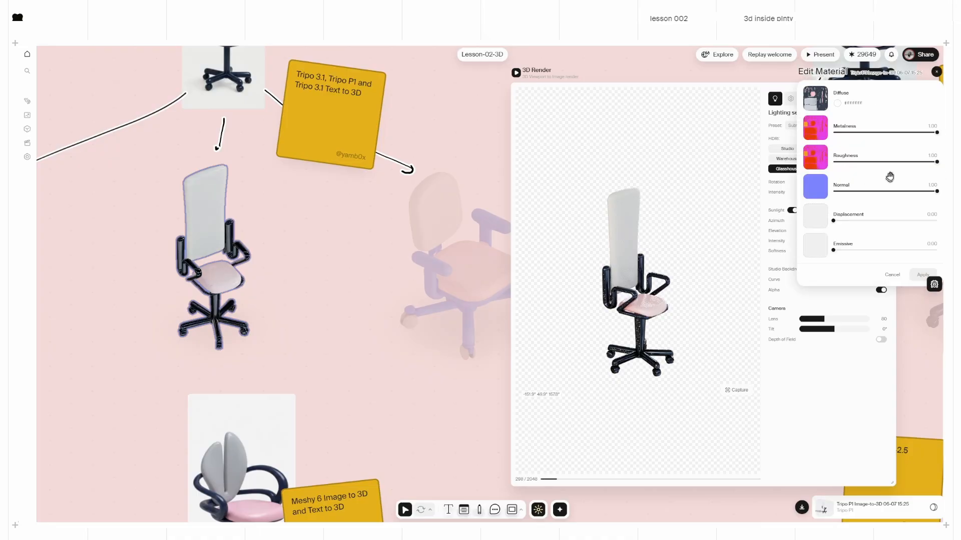
pyautogui.click(903, 163)
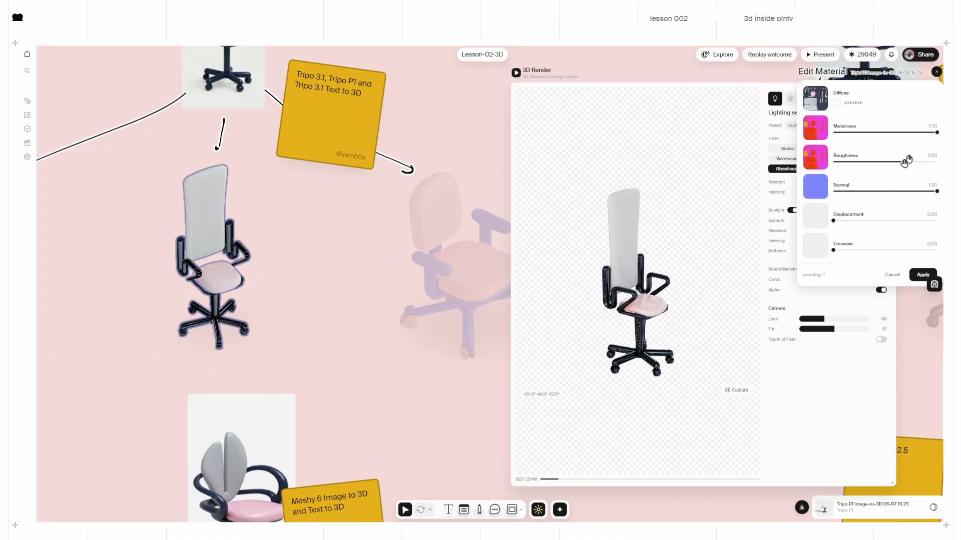
pyautogui.click(904, 133)
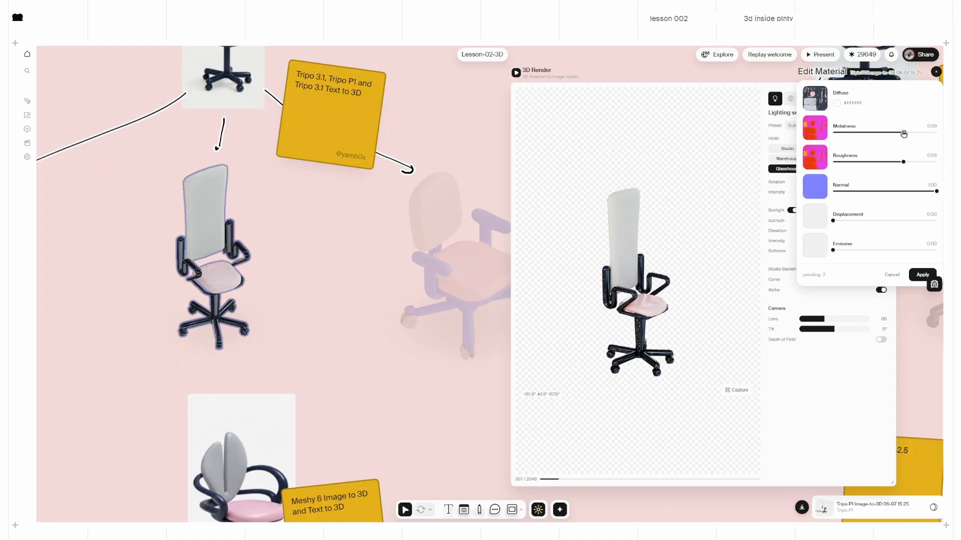
pyautogui.click(921, 276)
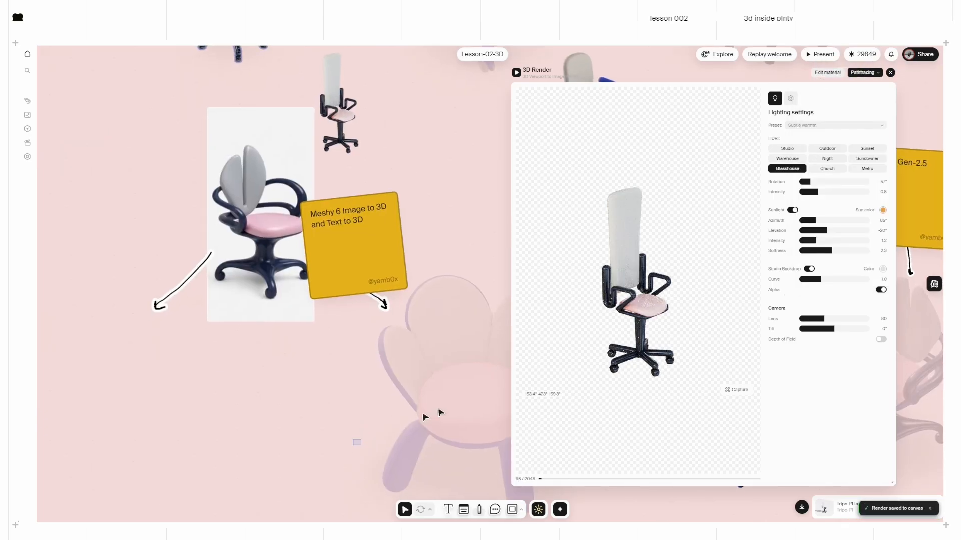
pyautogui.click(440, 412)
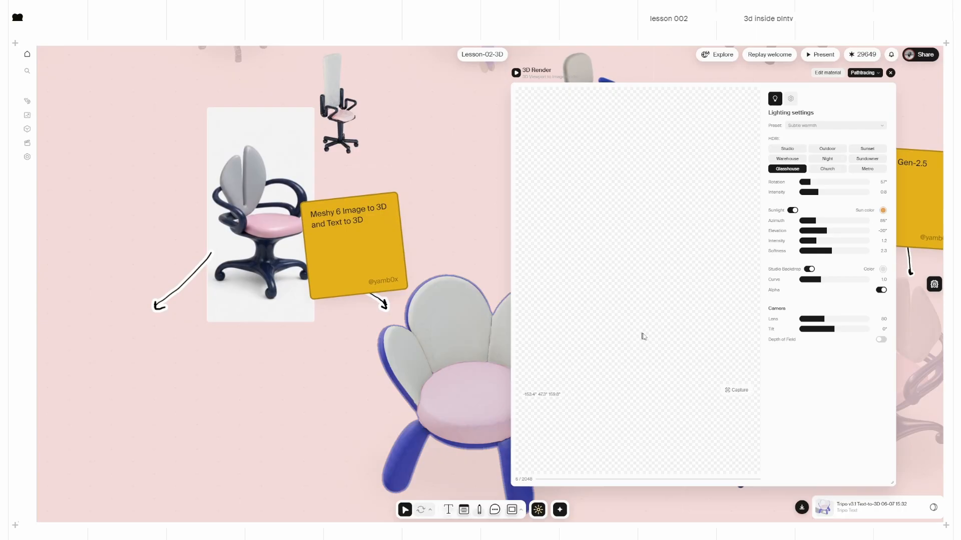
# Step: Capture the flower chair render onto the canvas and close the 3D Render panel
pyautogui.click(744, 391)
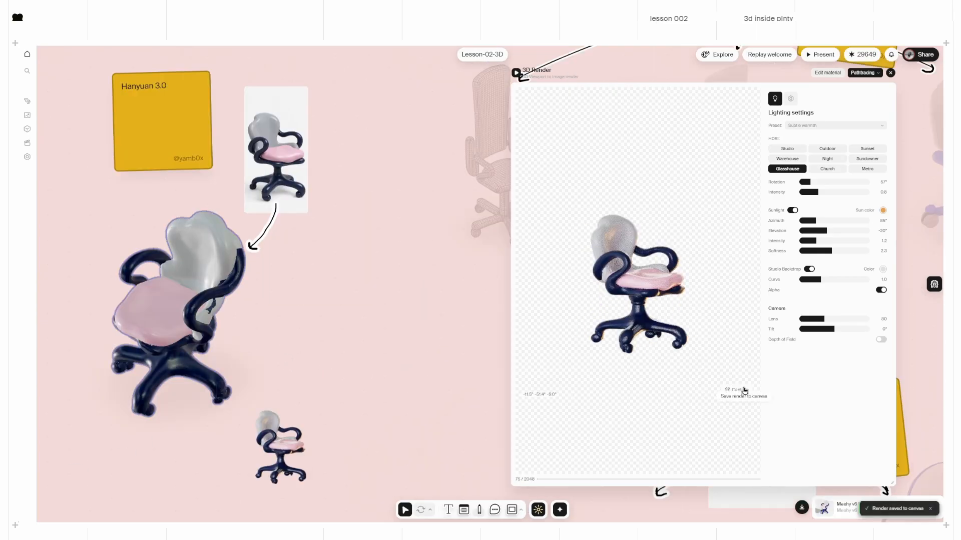
pyautogui.click(890, 74)
pyautogui.scroll(-5, 368, 415)
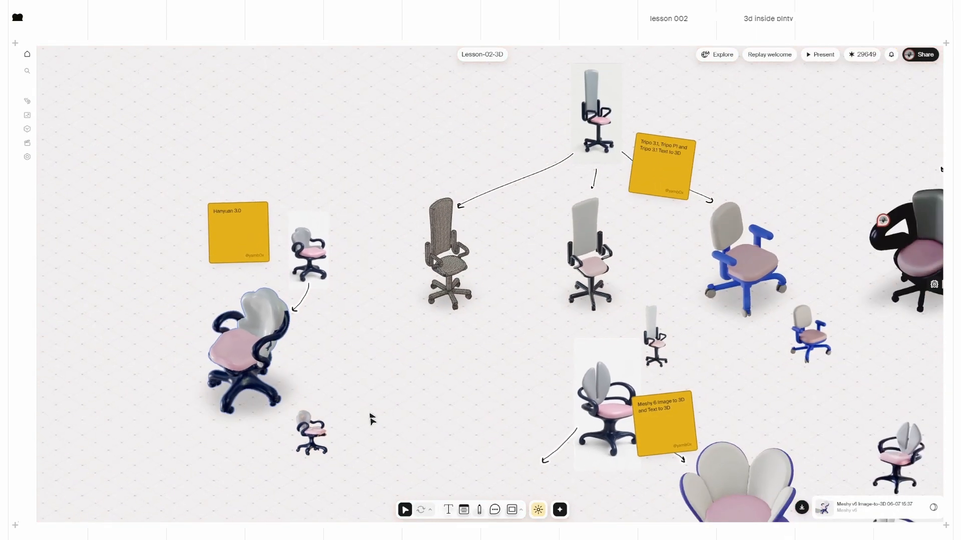
# Step: Arrange five chair renders, including the white-backed, navy and blue flower chairs, in one bottom row
pyautogui.moveTo(371, 418); pyautogui.dragTo(356, 301, button='middle')
pyautogui.moveTo(293, 263); pyautogui.dragTo(354, 383)
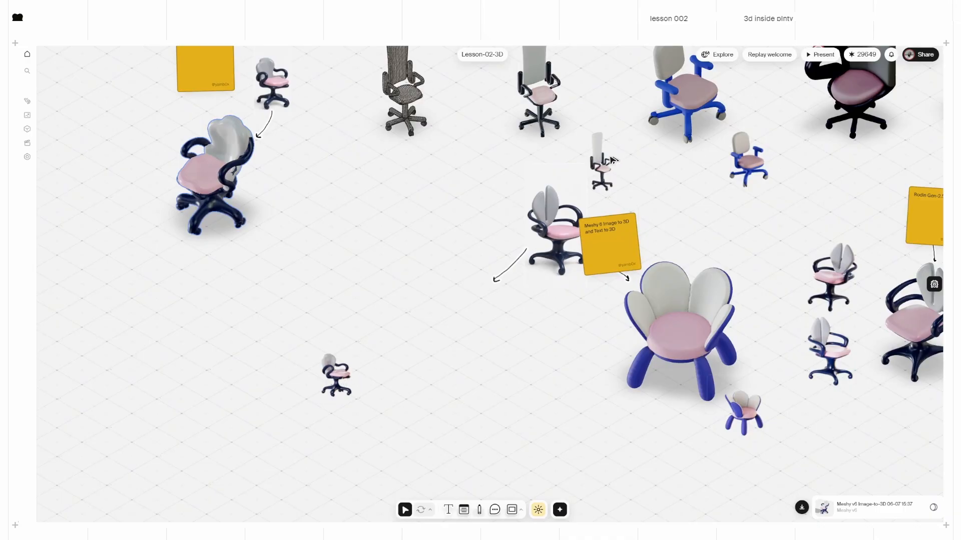
pyautogui.moveTo(612, 159); pyautogui.dragTo(382, 369)
pyautogui.moveTo(832, 353); pyautogui.dragTo(422, 378)
pyautogui.moveTo(731, 412); pyautogui.dragTo(463, 374)
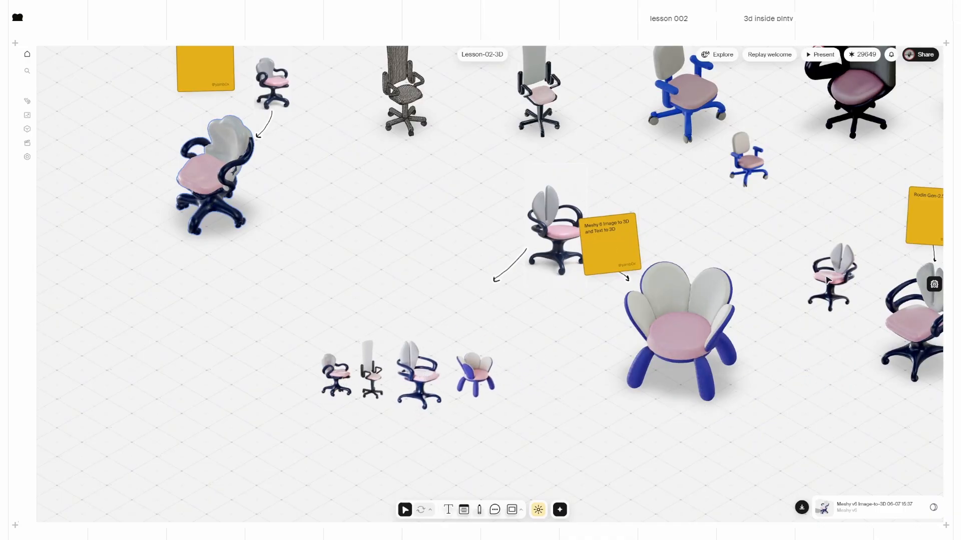
pyautogui.moveTo(827, 281); pyautogui.dragTo(274, 368)
pyautogui.moveTo(749, 162); pyautogui.dragTo(405, 141)
pyautogui.scroll(5, 340, 373)
pyautogui.moveTo(153, 375); pyautogui.dragTo(257, 375)
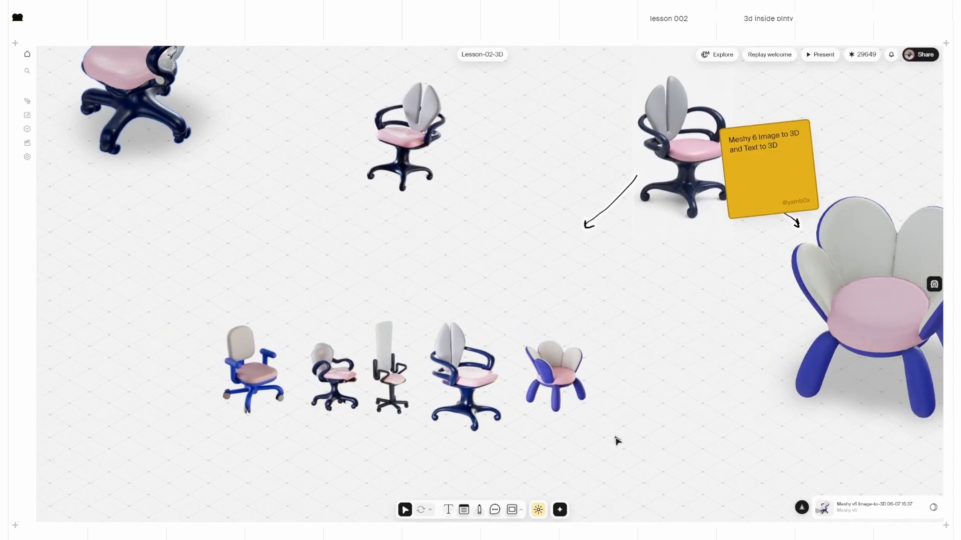
# Step: Check the five-chair row selection, then bring up the image models list in the Tools sidebar
pyautogui.moveTo(627, 455); pyautogui.dragTo(208, 365)
pyautogui.click(272, 480)
pyautogui.scroll(-3, 285, 450)
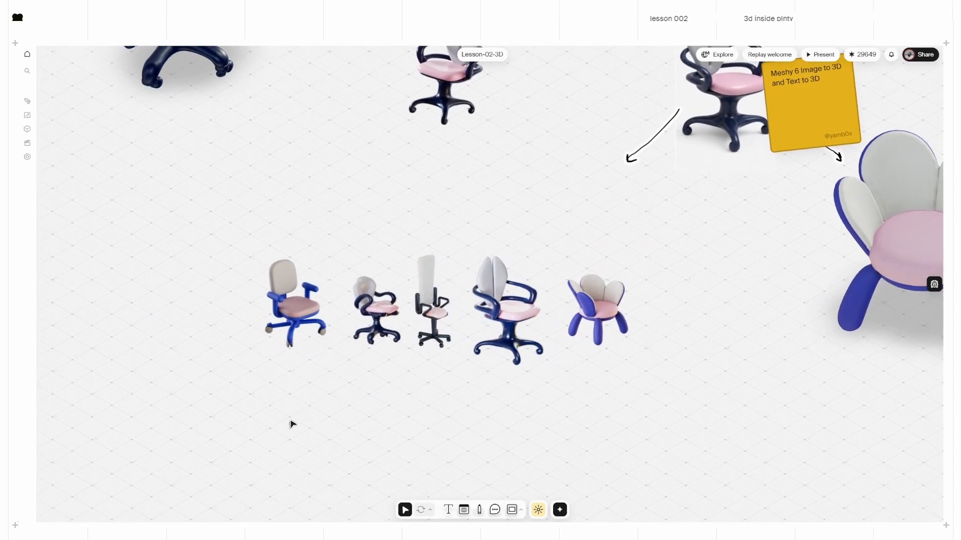
pyautogui.moveTo(291, 421); pyautogui.dragTo(305, 415, button='middle')
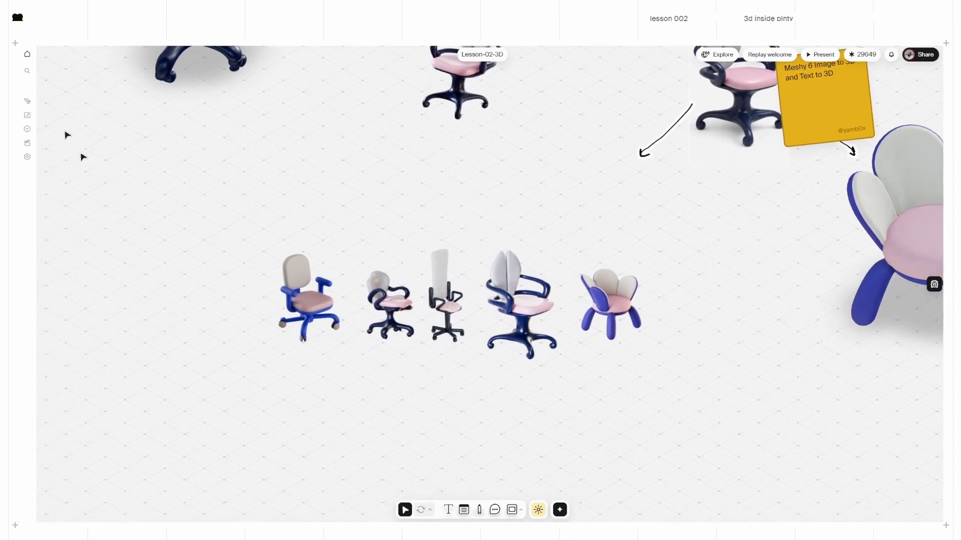
pyautogui.click(30, 117)
# Step: Feed four chair renders into an Edit Images node with the white concrete-floored studio prompt
pyautogui.click(27, 103)
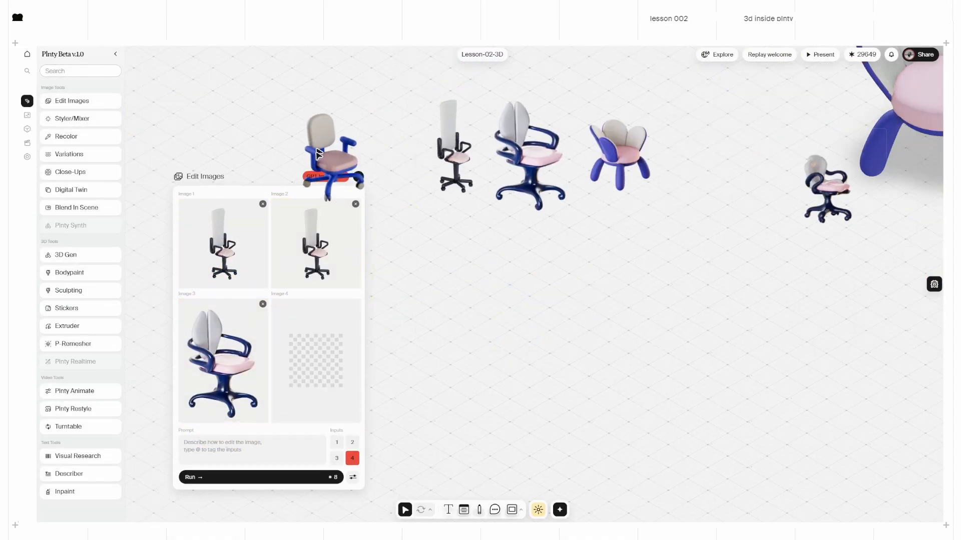
pyautogui.moveTo(622, 154); pyautogui.dragTo(308, 262)
pyautogui.click(212, 449)
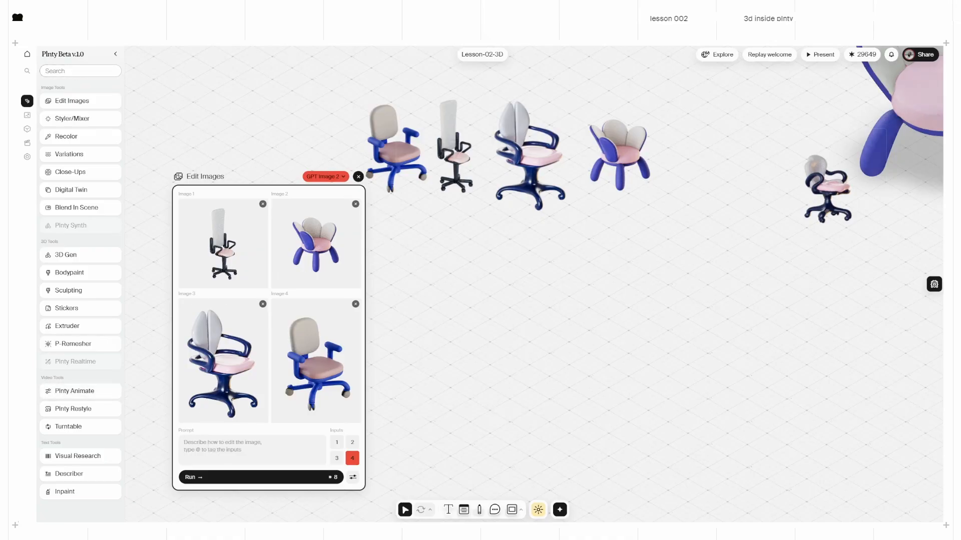
pyautogui.write('Put all of those chairs in a white studio space, concrete floor, studio lighting, editorial shot of 4 new designer chair, photorealistic, chairs are rotated in different directions')
pyautogui.write('4')
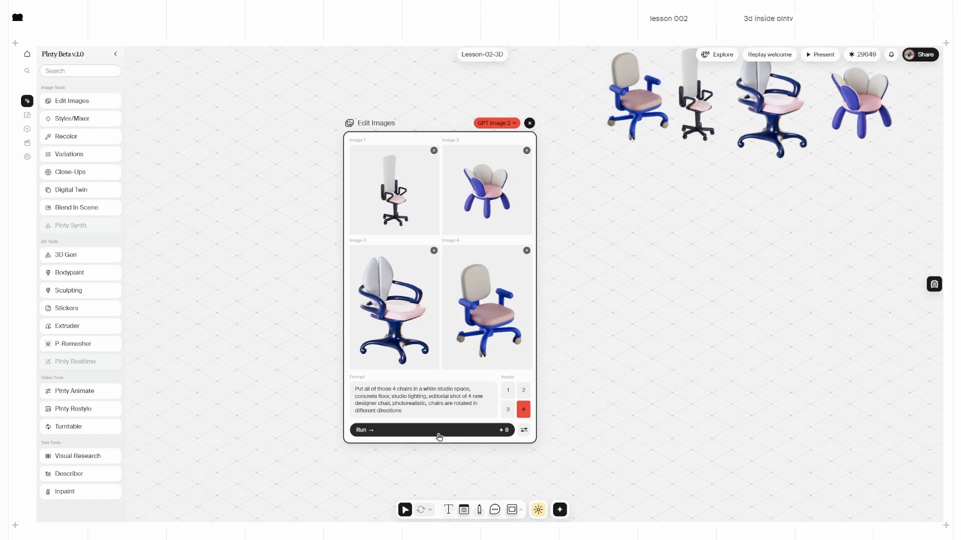
# Step: Set the studio image generation to a landscape aspect ratio
pyautogui.click(524, 430)
pyautogui.click(577, 176)
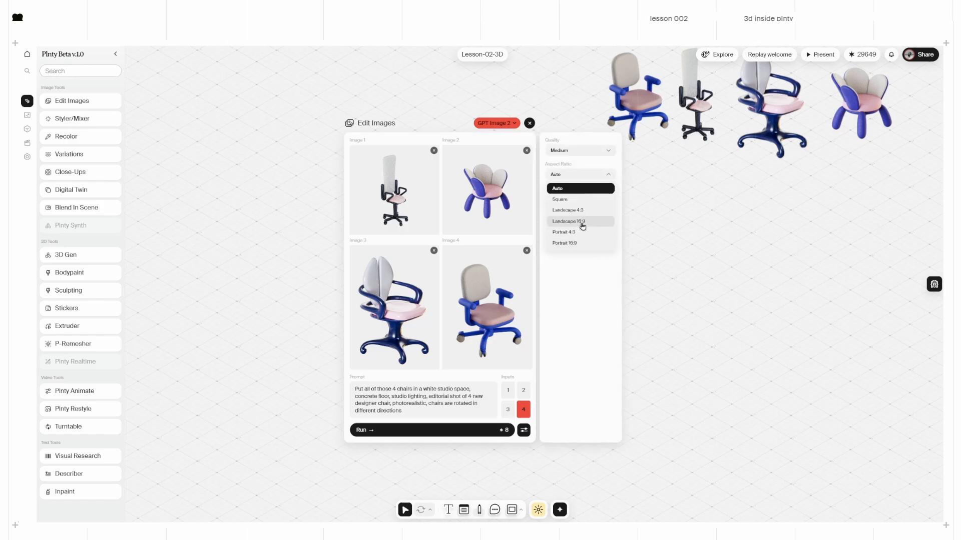
pyautogui.click(581, 222)
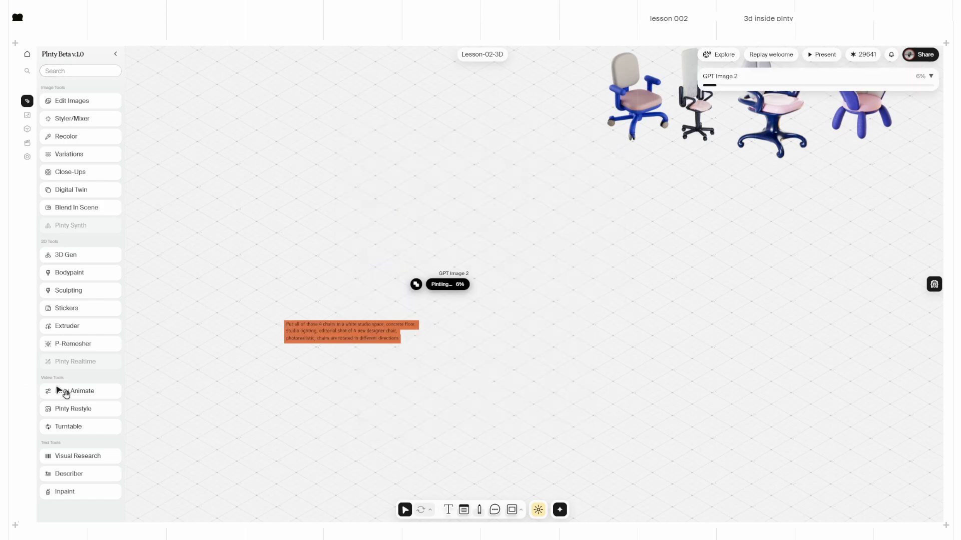
pyautogui.click(88, 429)
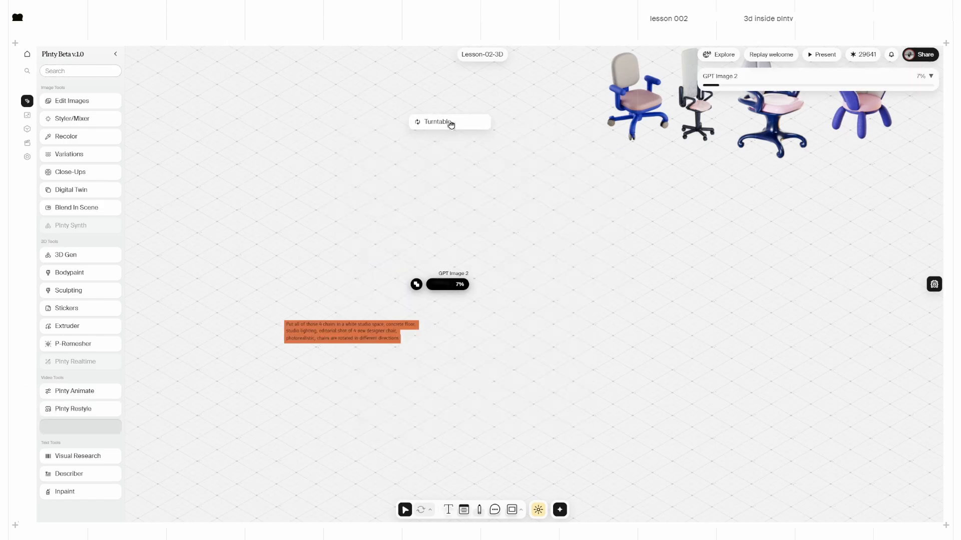
# Step: Feed the navy split-back chair into a Turntable node and start generating its video
pyautogui.click(450, 122)
pyautogui.moveTo(769, 347); pyautogui.dragTo(441, 345)
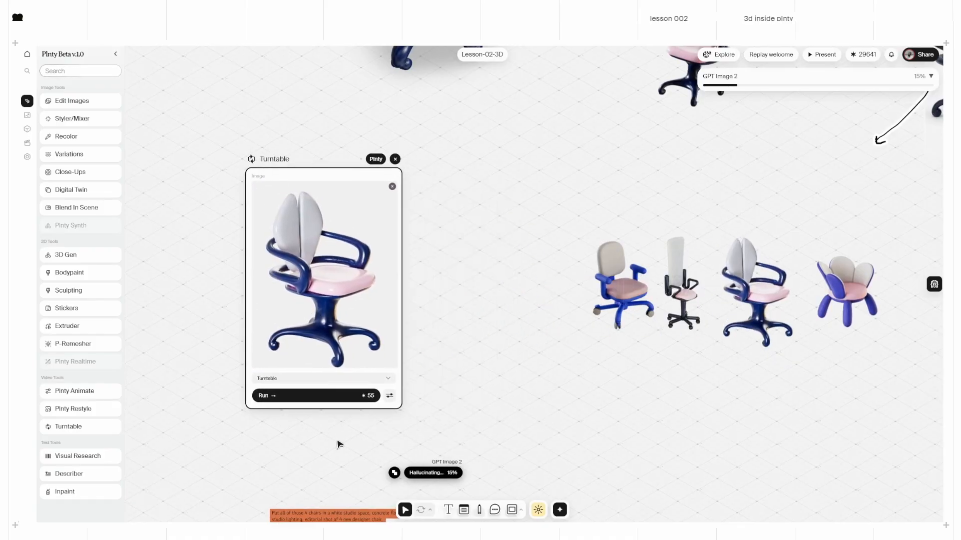
pyautogui.click(307, 402)
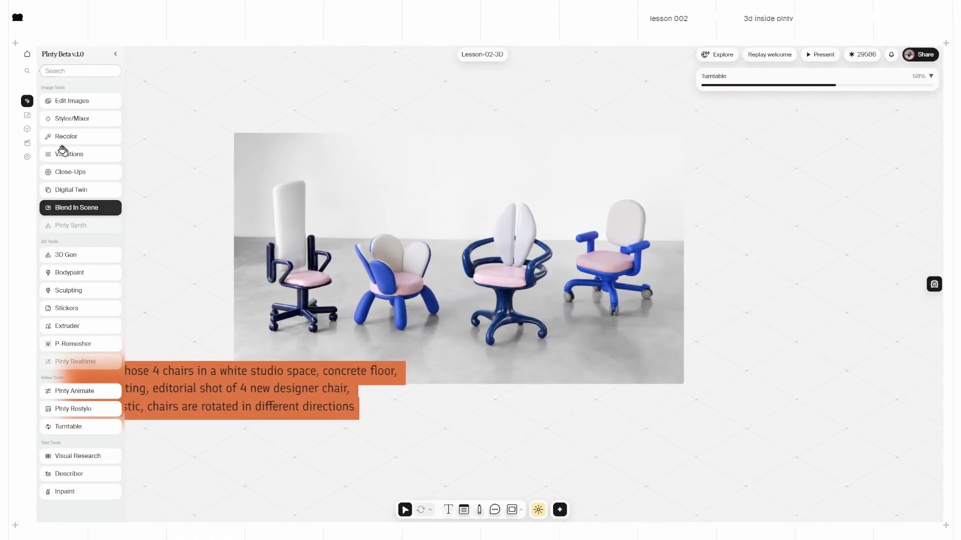
# Step: Add a SAM Multi-objects node and load the four-chair studio photo into it
pyautogui.click(27, 129)
pyautogui.moveTo(78, 352)
pyautogui.moveTo(77, 352); pyautogui.dragTo(770, 345)
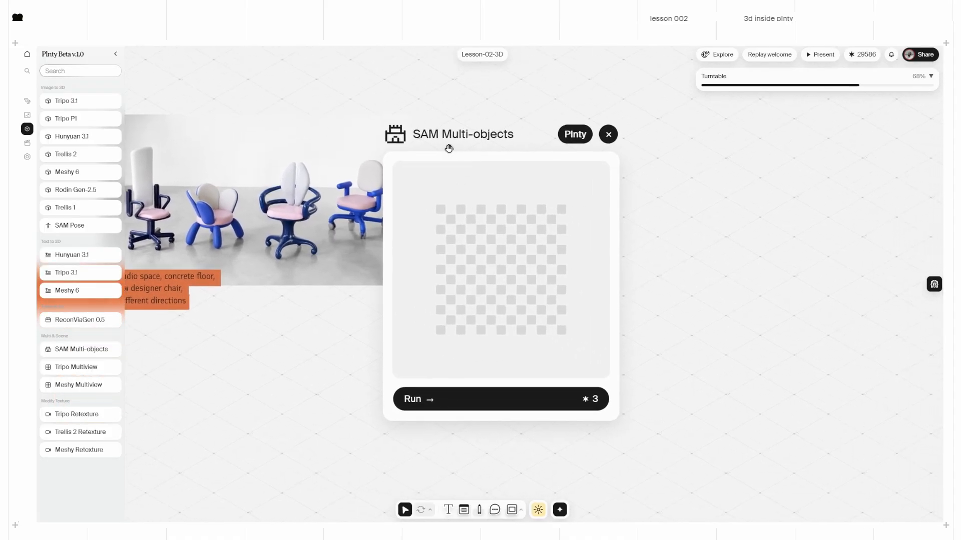
pyautogui.moveTo(436, 194); pyautogui.dragTo(551, 275)
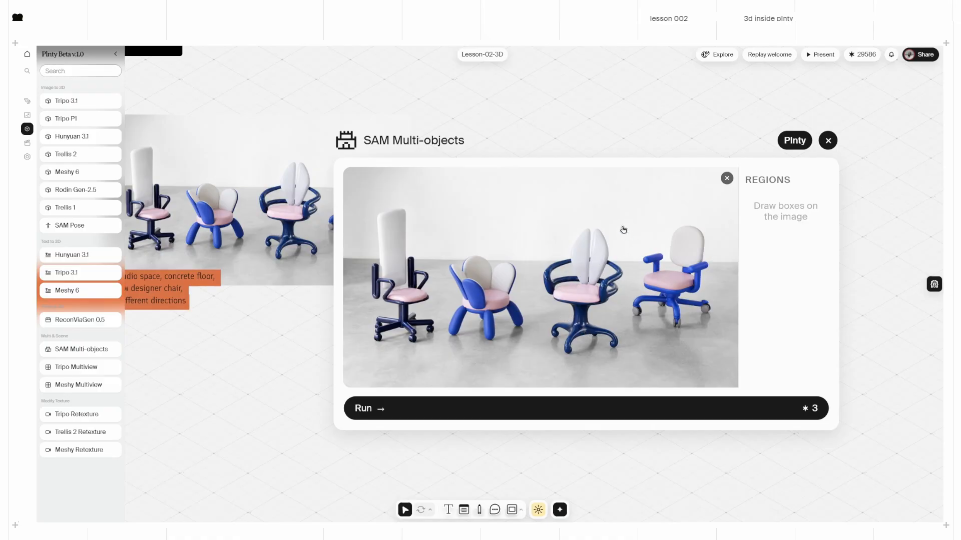
# Step: Box the rightmost office chair and the blue flower chair as regions and run the extraction
pyautogui.moveTo(627, 203); pyautogui.dragTo(727, 341)
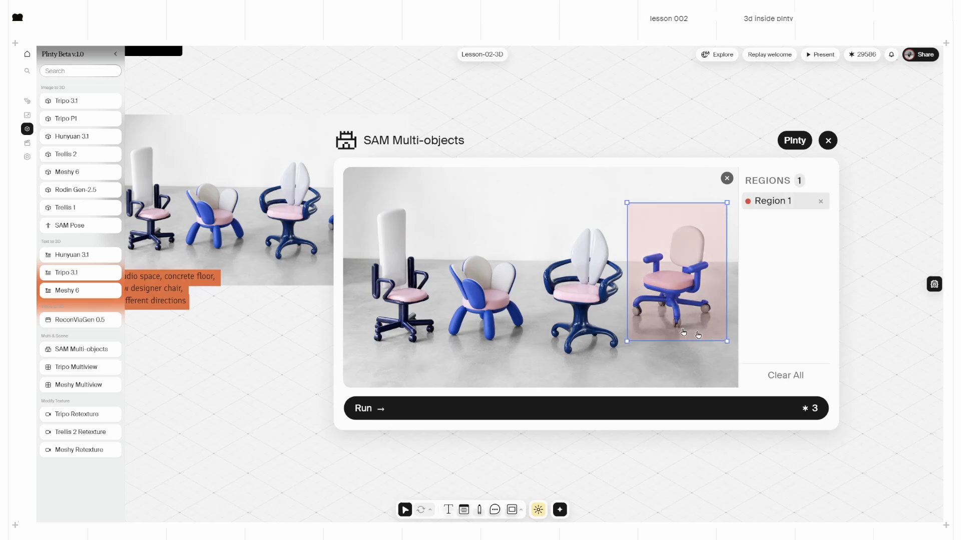
pyautogui.moveTo(440, 230); pyautogui.dragTo(538, 356)
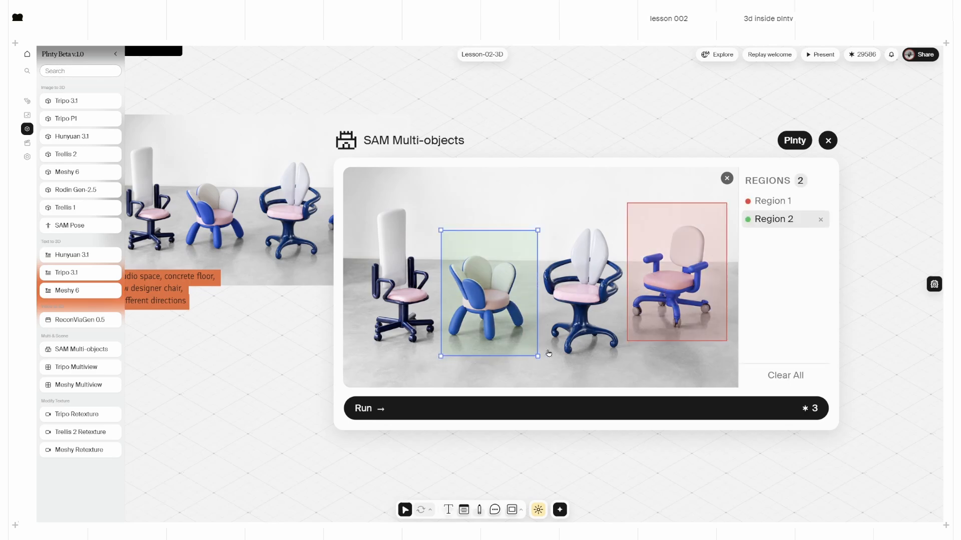
pyautogui.click(416, 414)
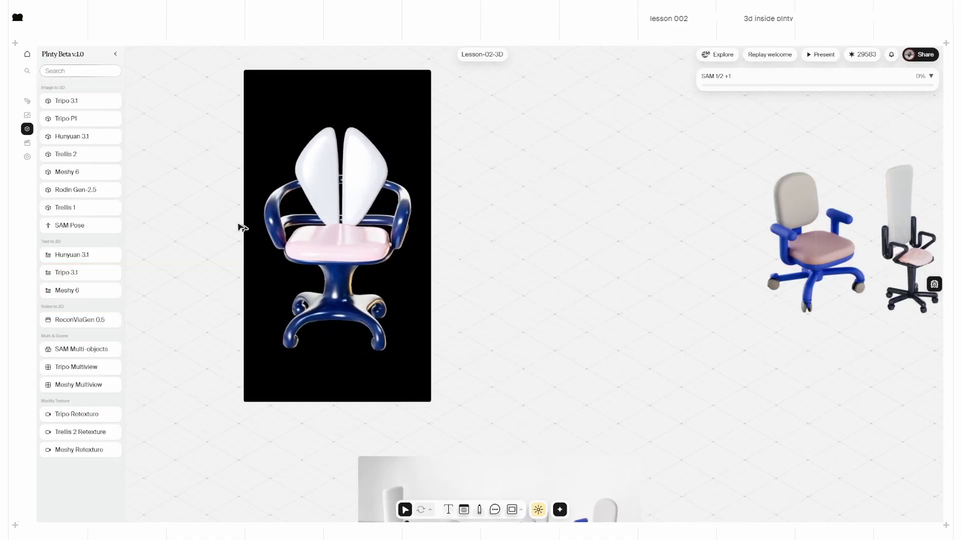
# Step: Add a ReconViaGen 0.5 node, feed it the navy chair's turntable video, and run it
pyautogui.hscroll(-3, 237, 230)
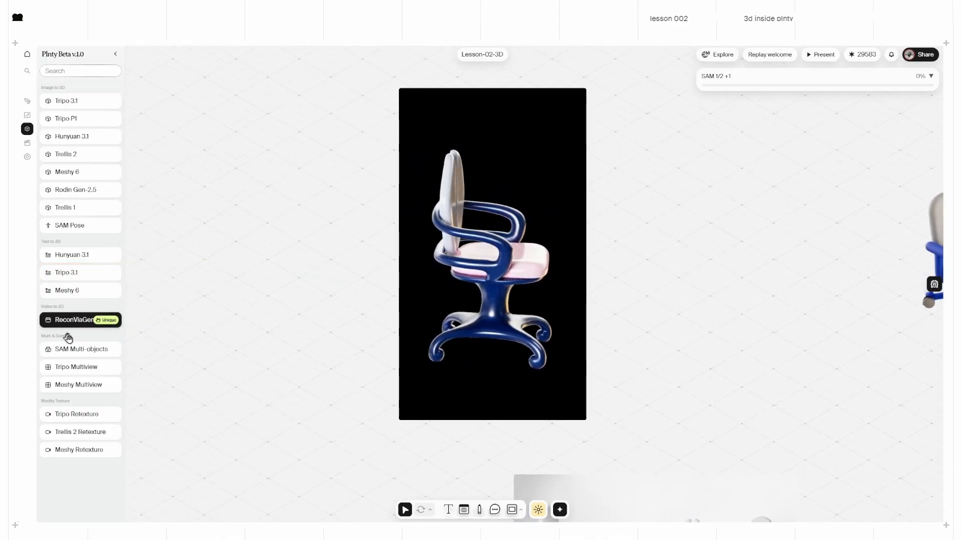
pyautogui.moveTo(65, 329); pyautogui.dragTo(240, 318)
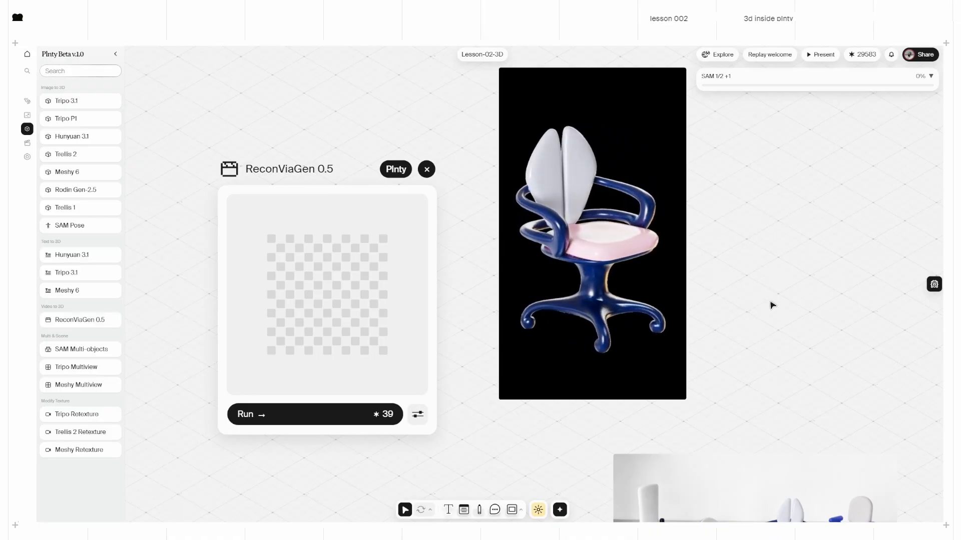
pyautogui.moveTo(279, 167); pyautogui.dragTo(246, 125)
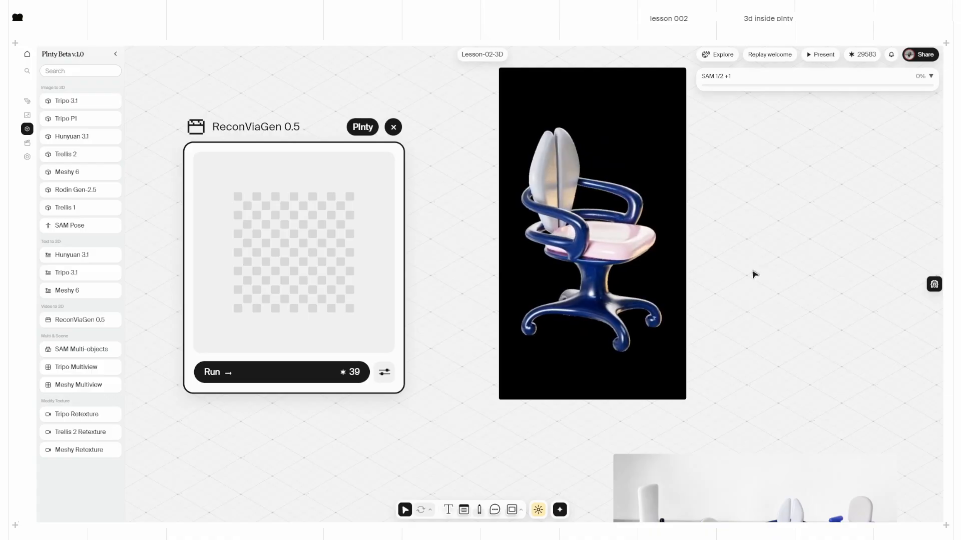
pyautogui.moveTo(646, 264); pyautogui.dragTo(303, 264)
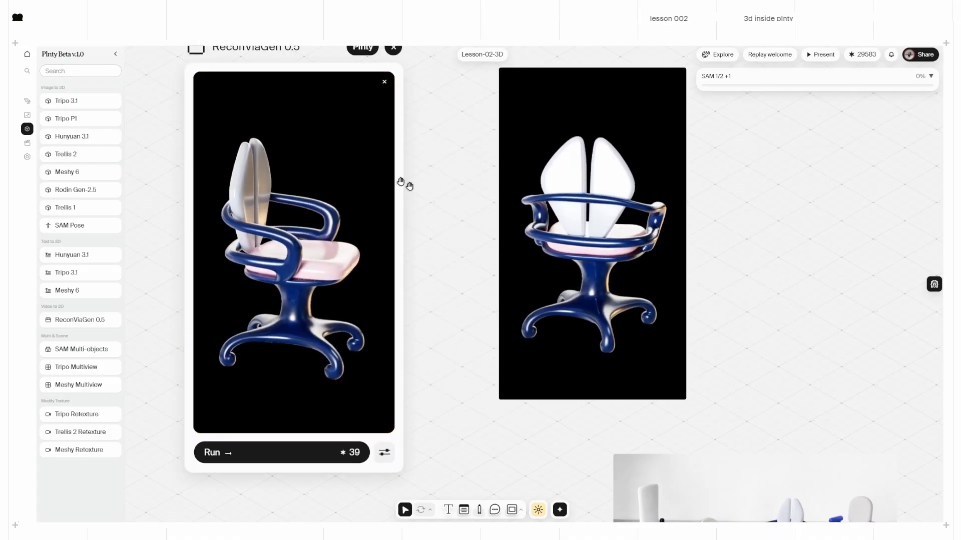
pyautogui.keyDown('ctrl'); pyautogui.scroll(-2, 437, 296); pyautogui.keyUp('ctrl')
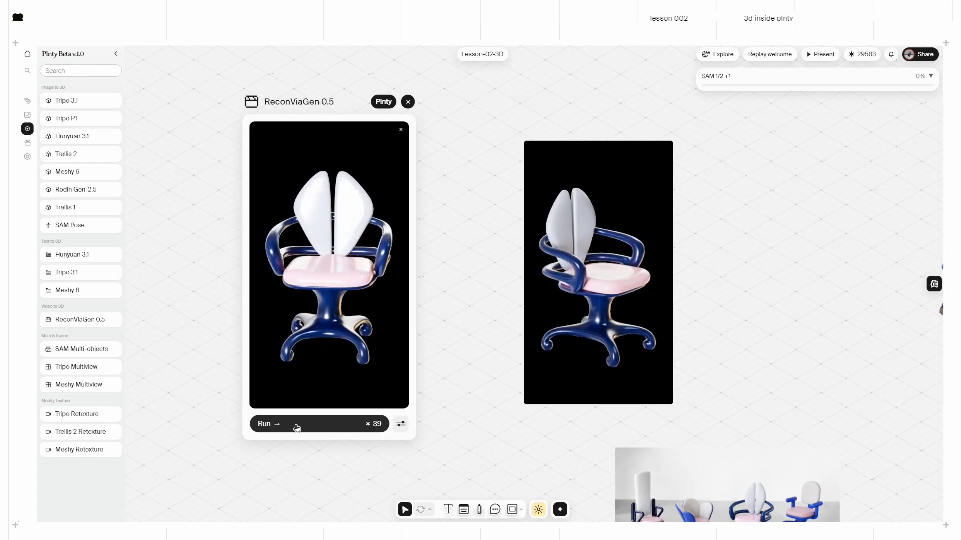
pyautogui.click(297, 428)
pyautogui.scroll(-5, 481, 371)
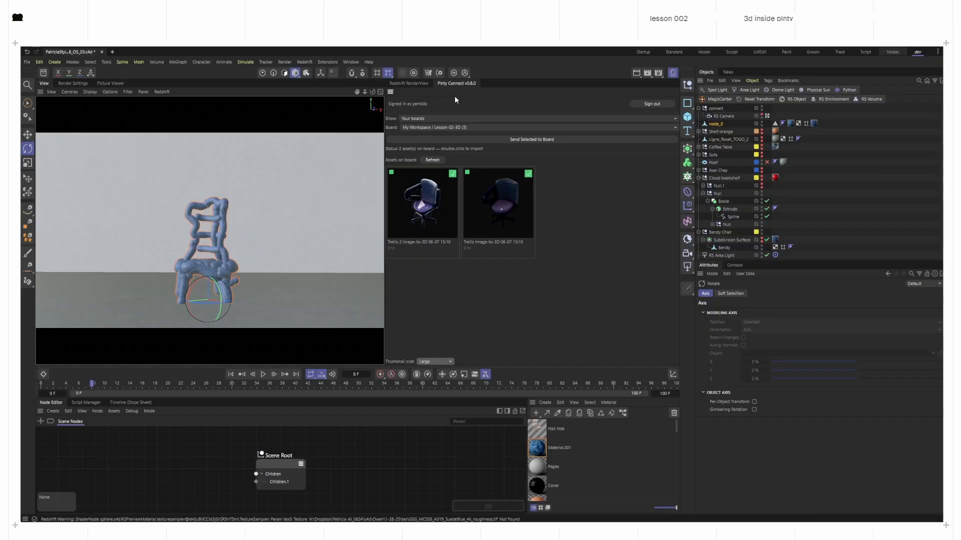
# Step: Keep the Lesson-02-3D board selected in Plinty Connect to list its six chair models
pyautogui.click(451, 128)
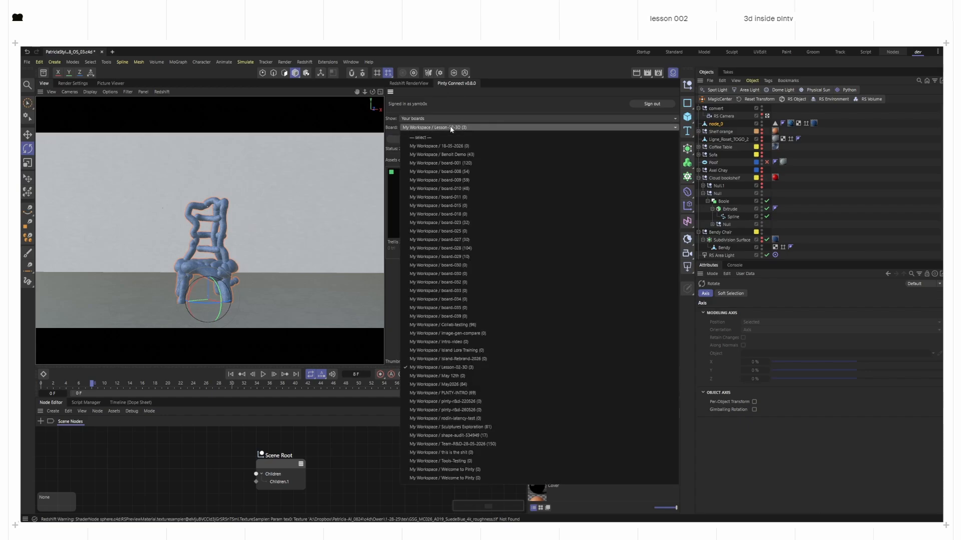
pyautogui.click(390, 153)
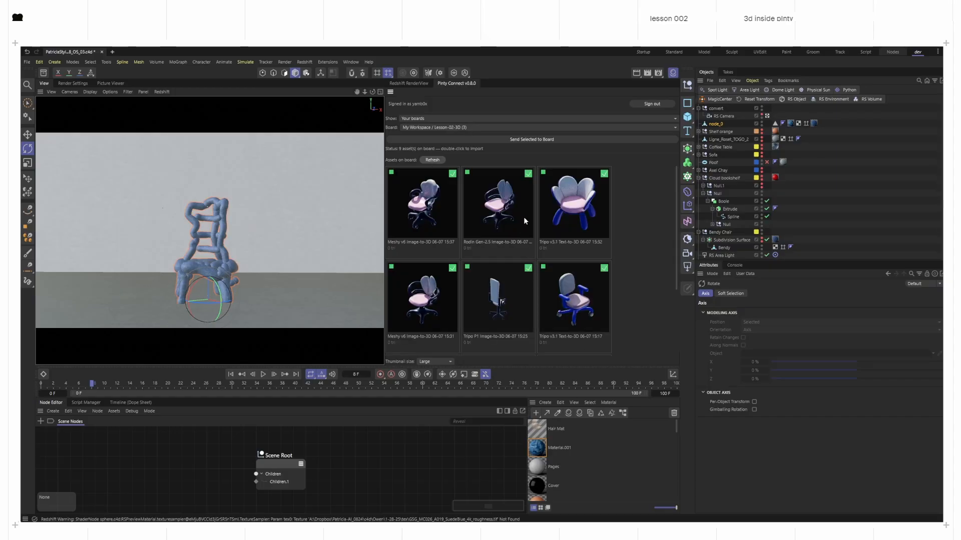
# Step: Import the Tripo flower chair, hide the blue loop object, and show wireframe over shaded
pyautogui.doubleClick(577, 211)
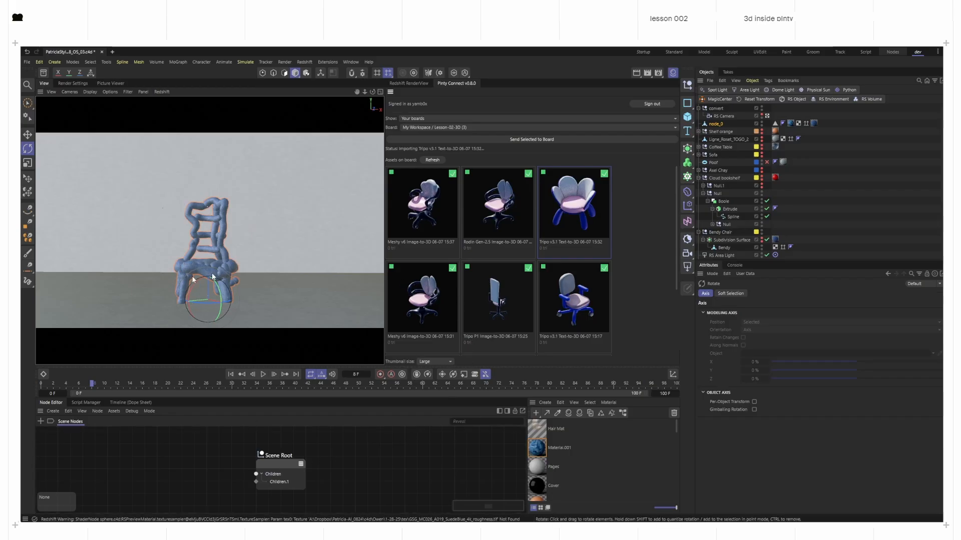
pyautogui.click(211, 229)
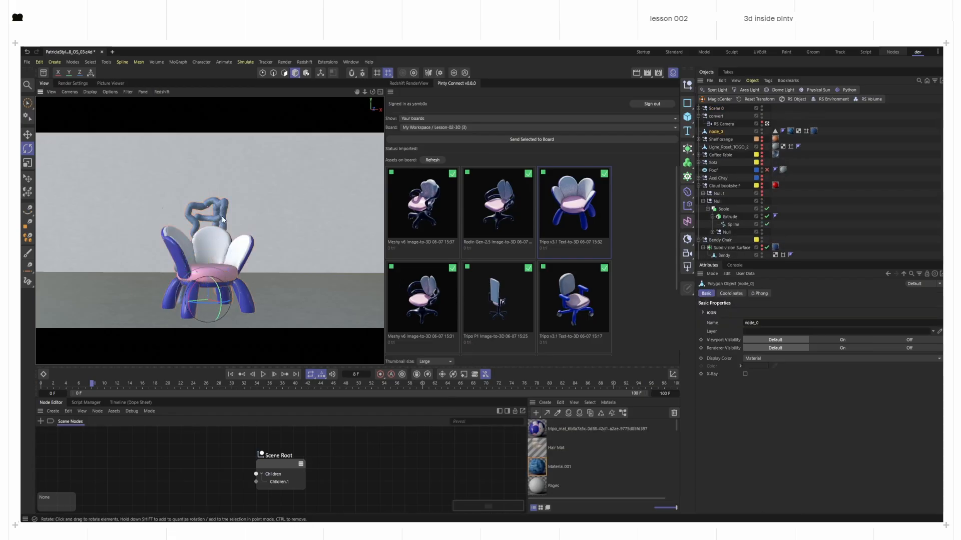
pyautogui.click(762, 133)
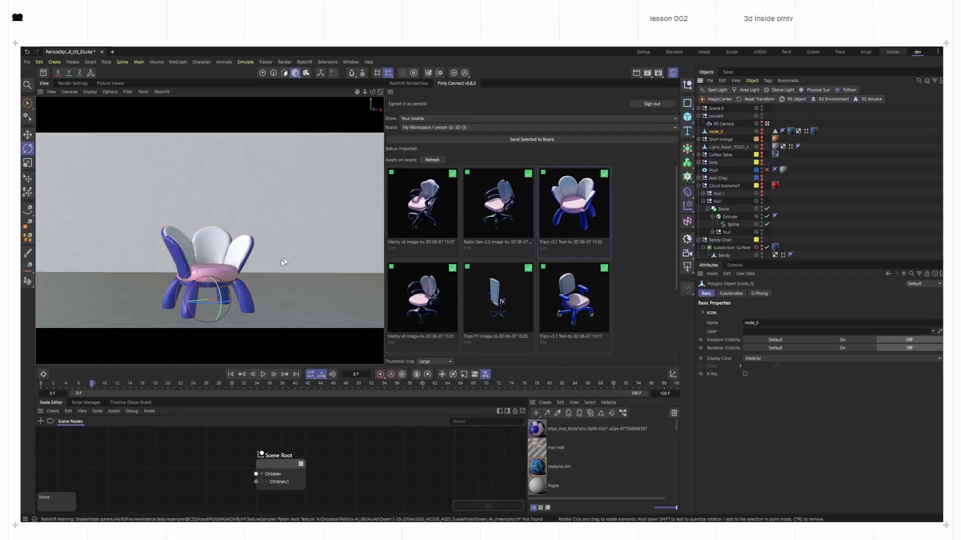
pyautogui.click(203, 265)
pyautogui.press('n')
pyautogui.press('b')
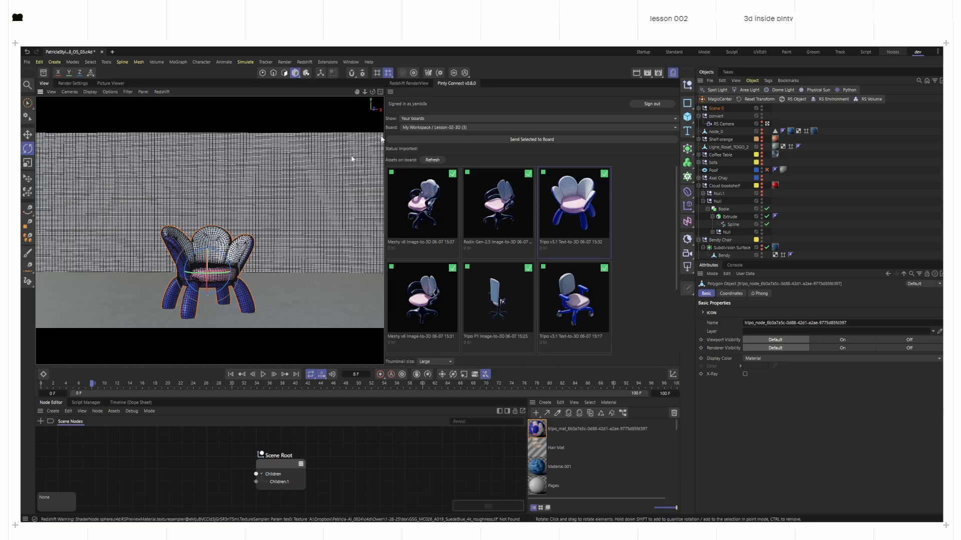
# Step: Raise the flower chair slightly off the floor and start the interactive render preview
pyautogui.click(403, 84)
pyautogui.press('r')
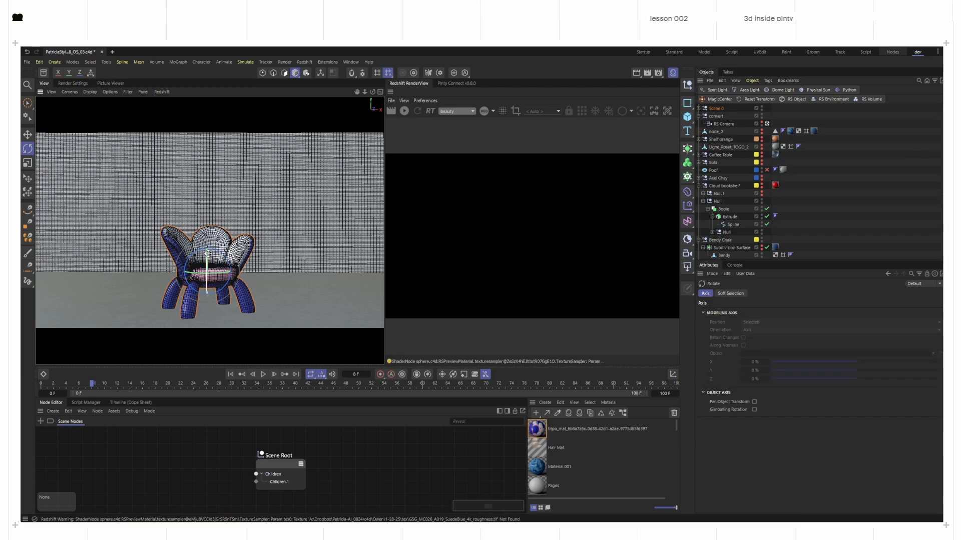
pyautogui.press('e')
pyautogui.moveTo(207, 259); pyautogui.dragTo(208, 239)
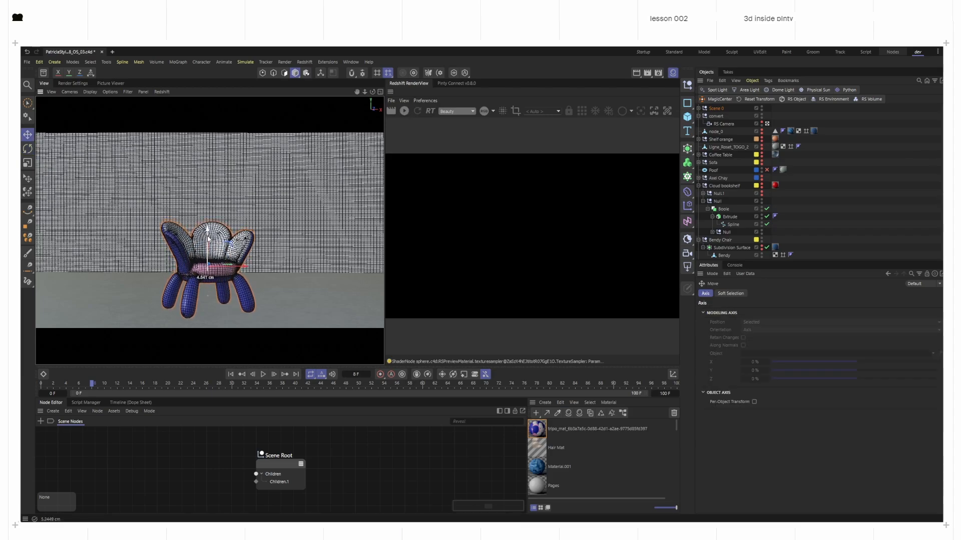
pyautogui.click(405, 112)
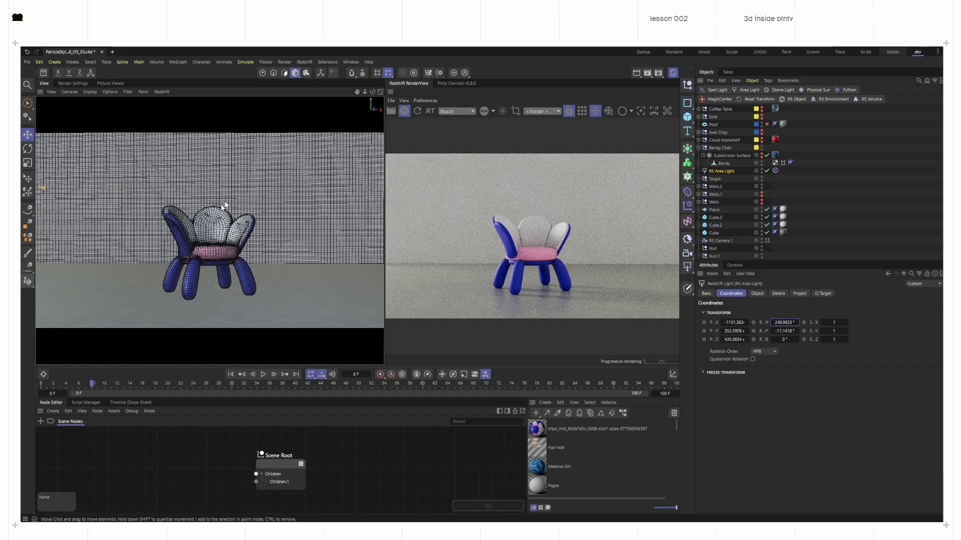
# Step: Browse the Pinty asset board, then stop the interactive render preview
pyautogui.click(455, 83)
pyautogui.scroll(-3, 544, 291)
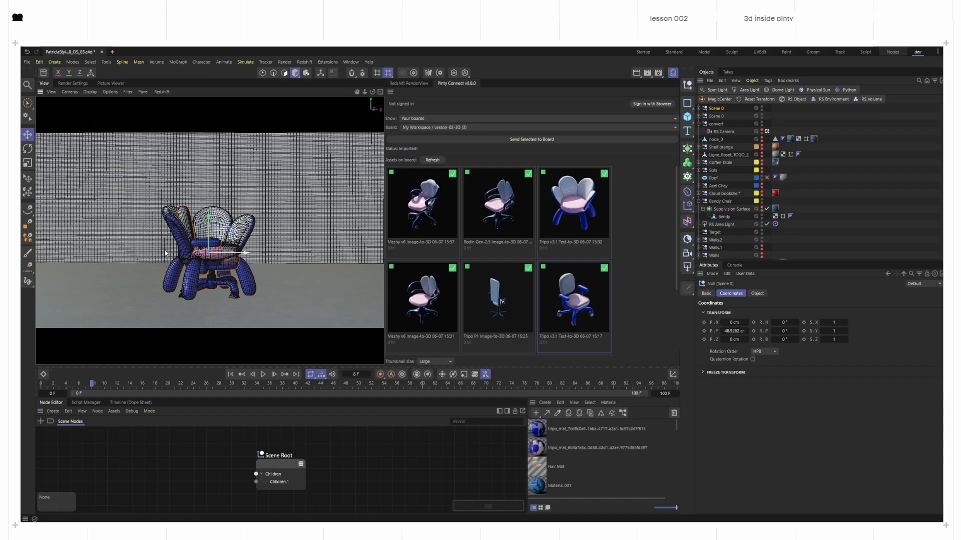
pyautogui.moveTo(243, 252); pyautogui.dragTo(114, 253)
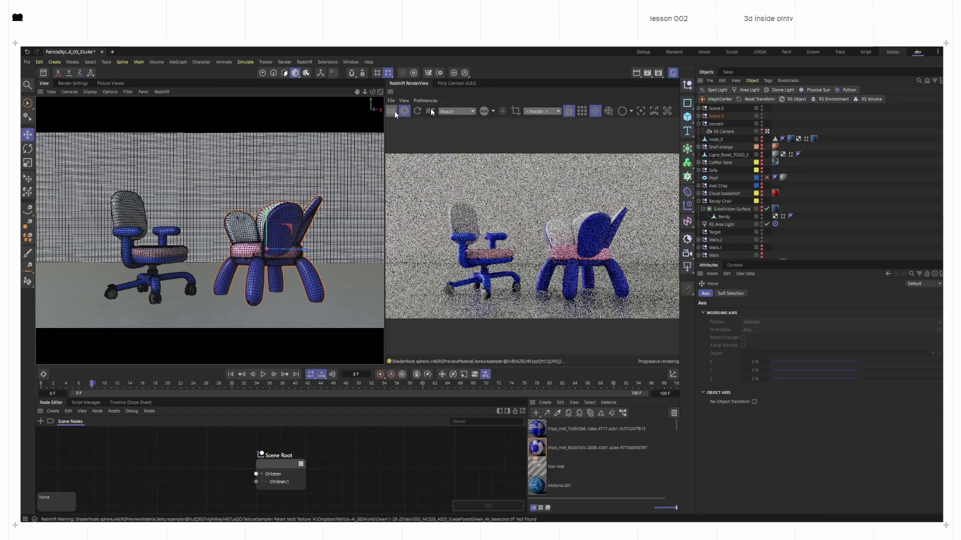
pyautogui.click(407, 110)
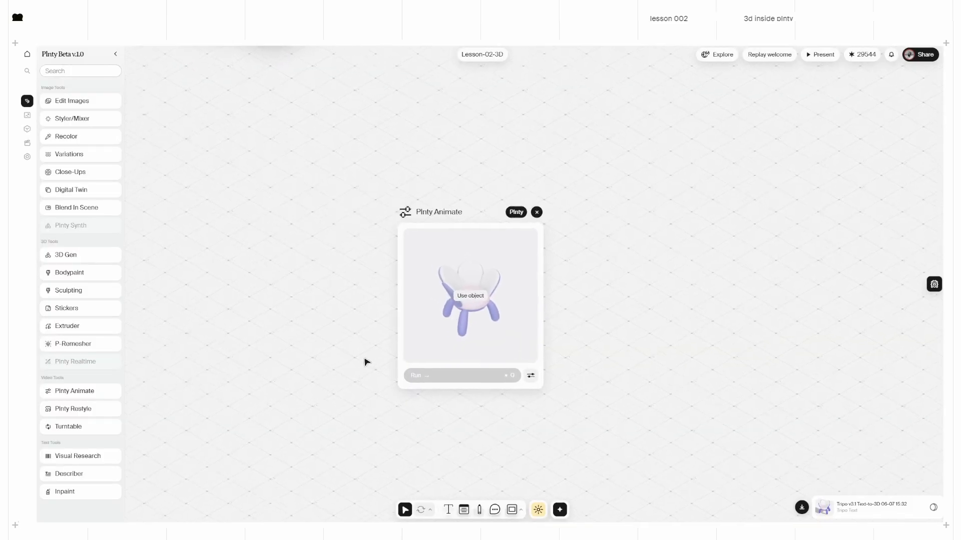
# Step: Set the flower chair as the animated object, slide it right via Pos X, and keyframe it
pyautogui.click(465, 294)
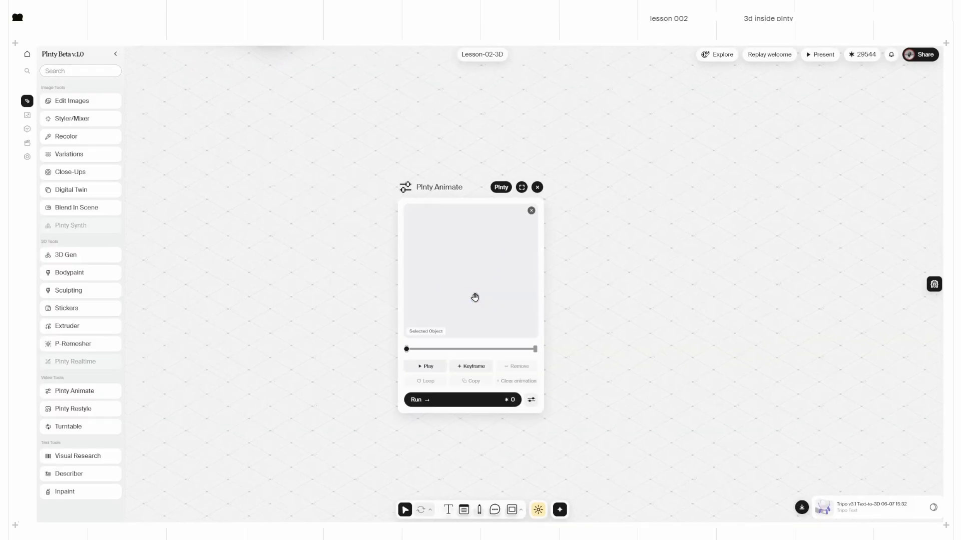
pyautogui.click(522, 188)
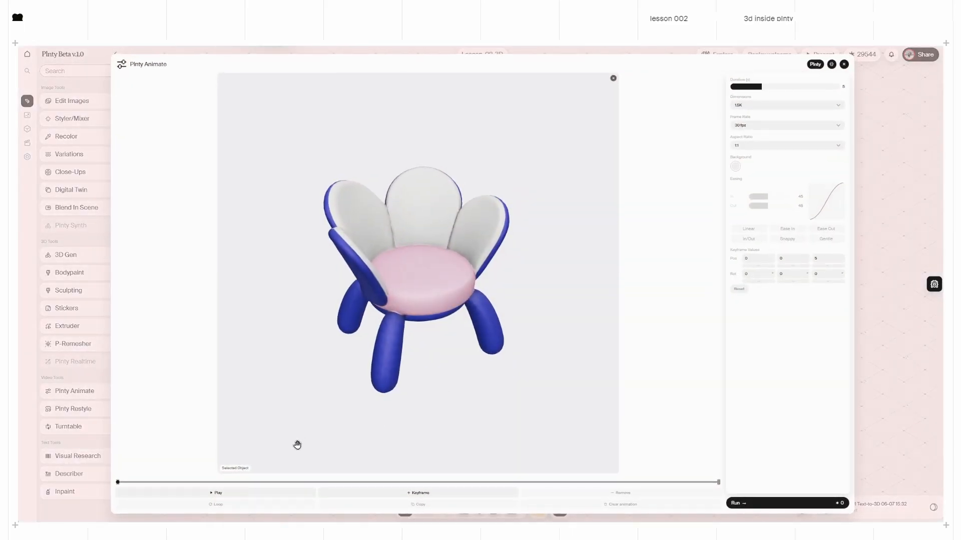
pyautogui.click(206, 492)
pyautogui.moveTo(750, 267); pyautogui.dragTo(772, 284)
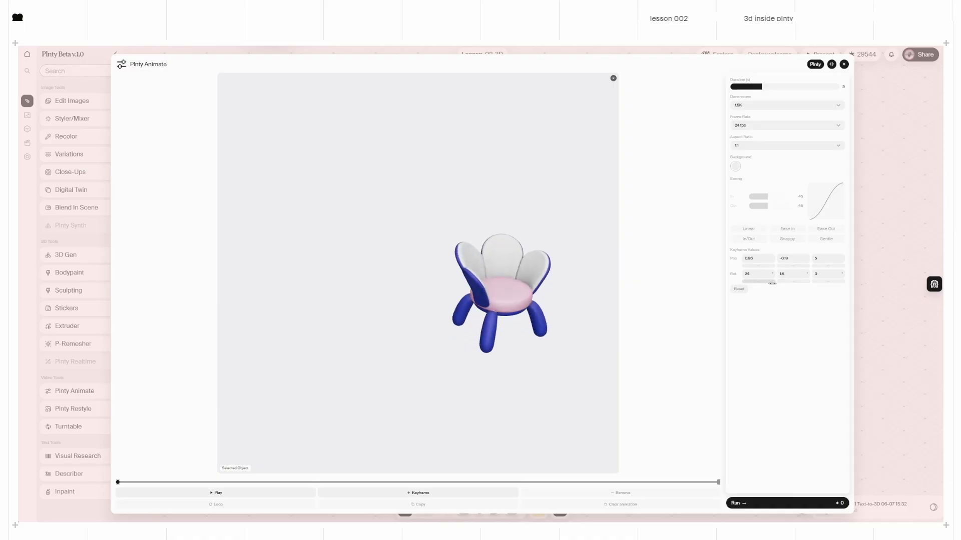
pyautogui.click(342, 493)
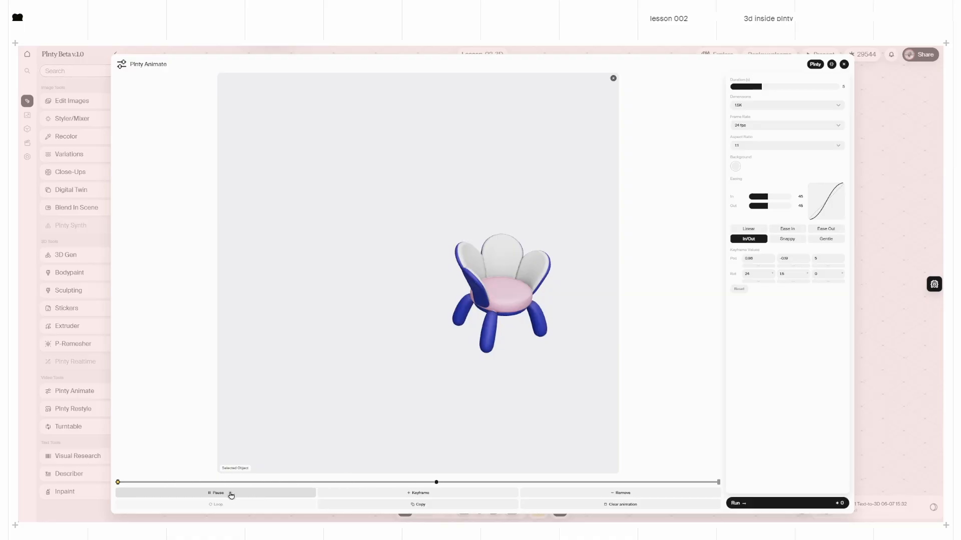
# Step: Pose the next keyframe, raising the chair, sliding it left, and turning and tilting it further
pyautogui.click(231, 494)
pyautogui.click(406, 483)
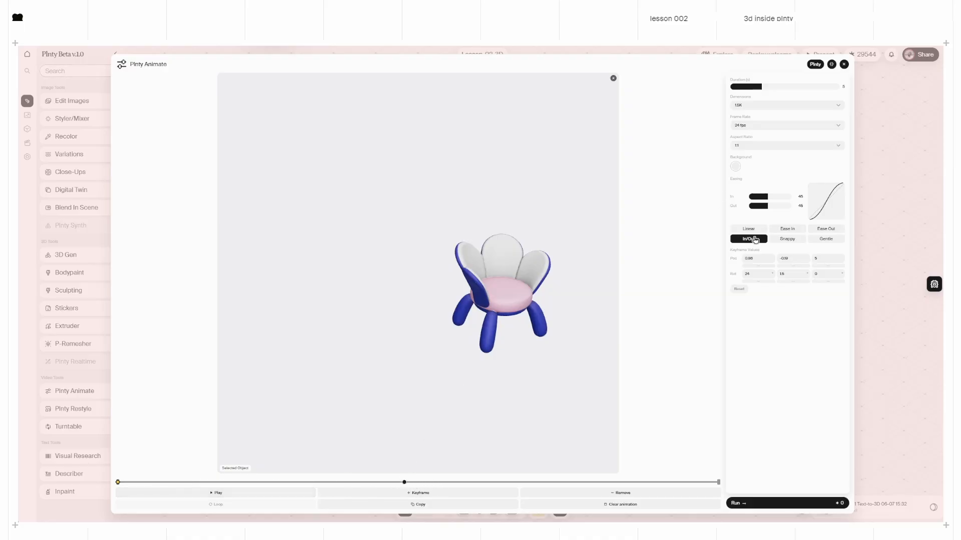
pyautogui.moveTo(788, 267); pyautogui.dragTo(837, 267)
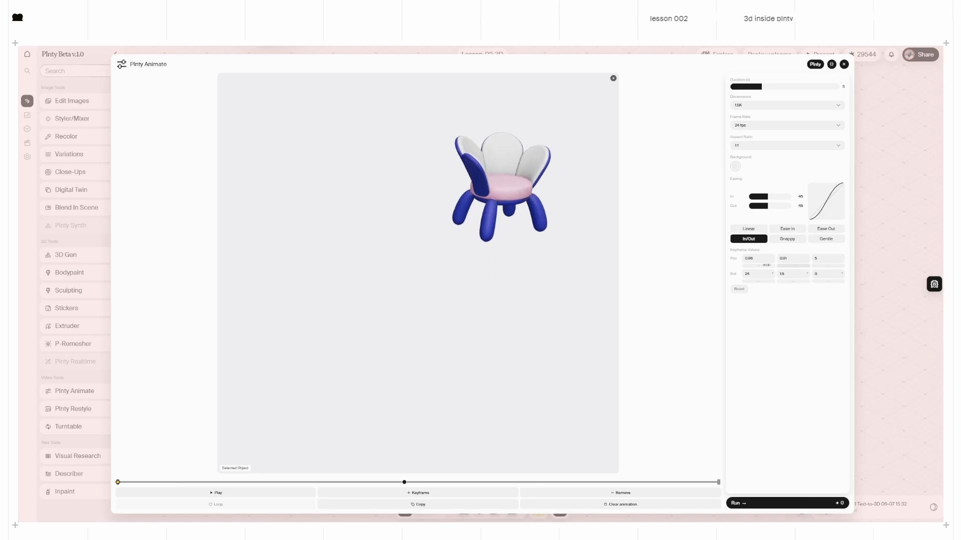
pyautogui.moveTo(758, 266); pyautogui.dragTo(720, 267)
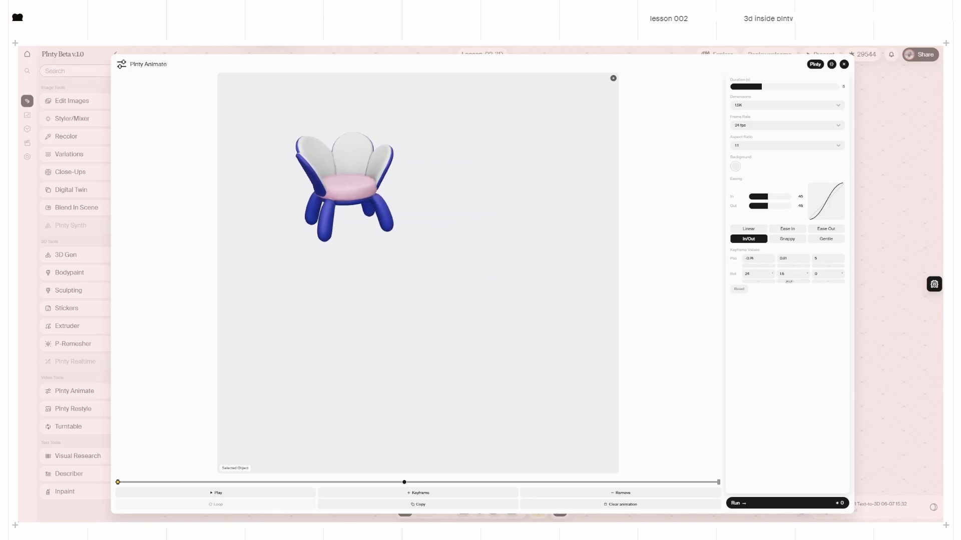
pyautogui.moveTo(795, 282); pyautogui.dragTo(851, 289)
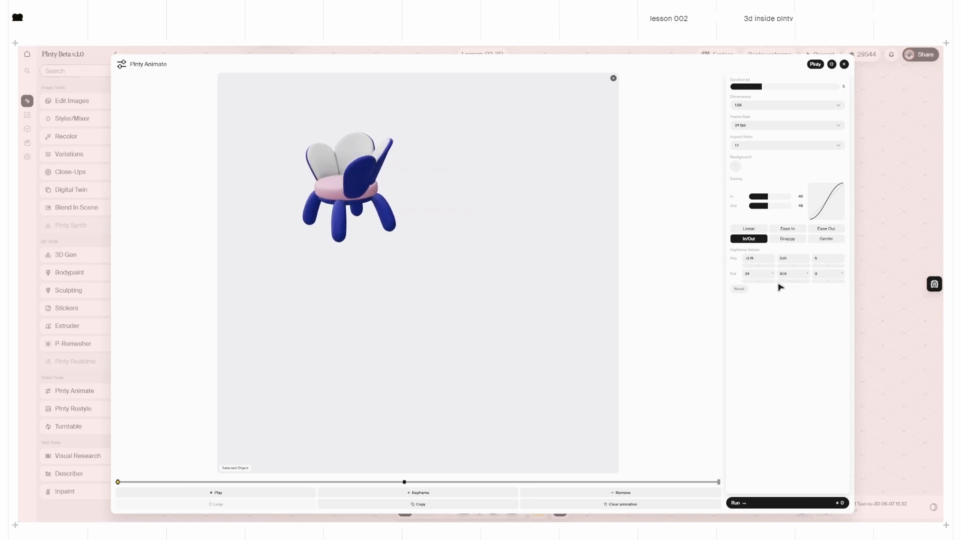
pyautogui.moveTo(763, 282); pyautogui.dragTo(780, 282)
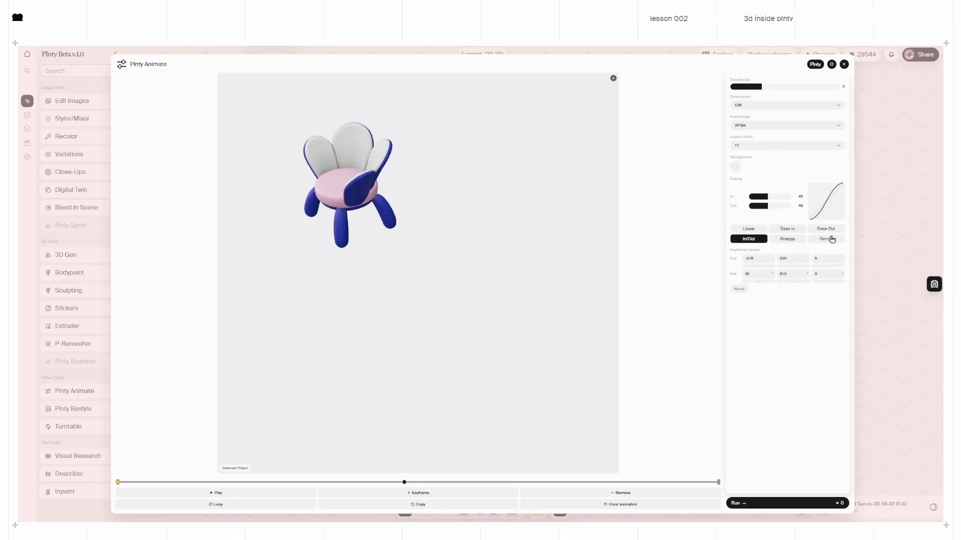
# Step: Apply Snappy easing, enable Loop, preview playback, and run the chair animation render
pyautogui.click(794, 241)
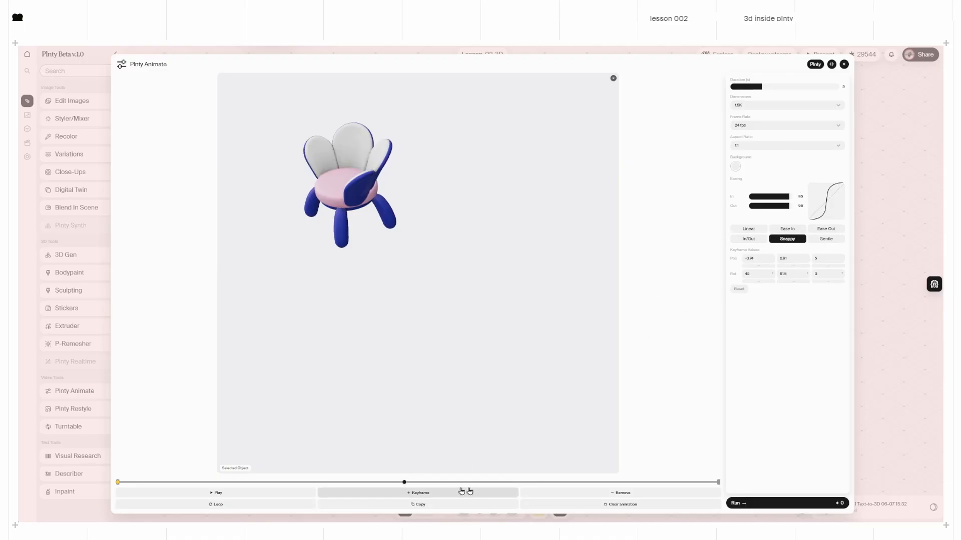
pyautogui.click(225, 508)
pyautogui.click(231, 494)
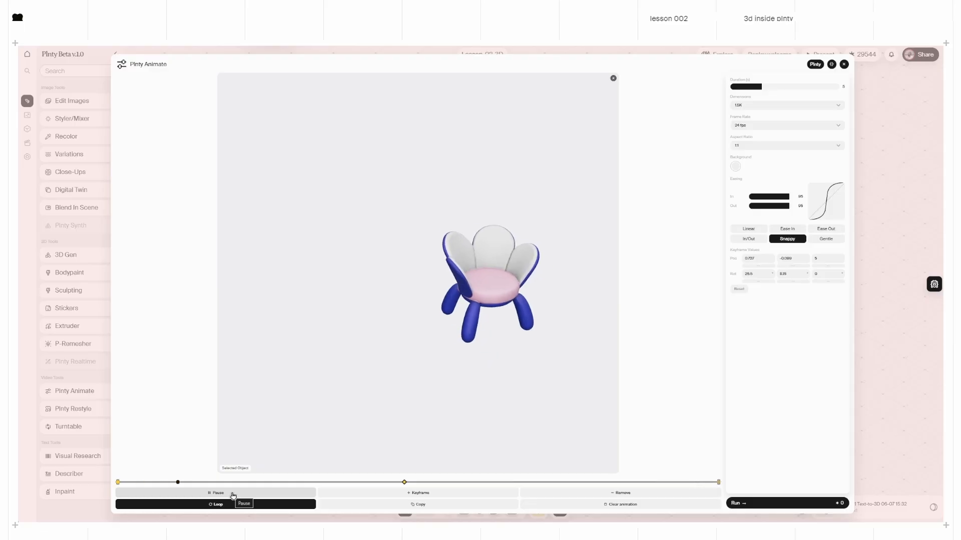
pyautogui.click(233, 494)
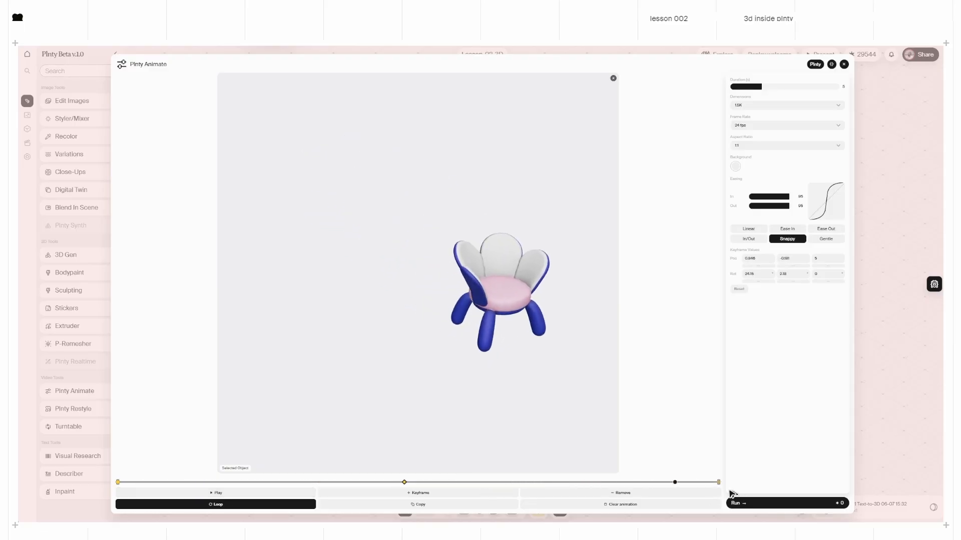
pyautogui.click(764, 504)
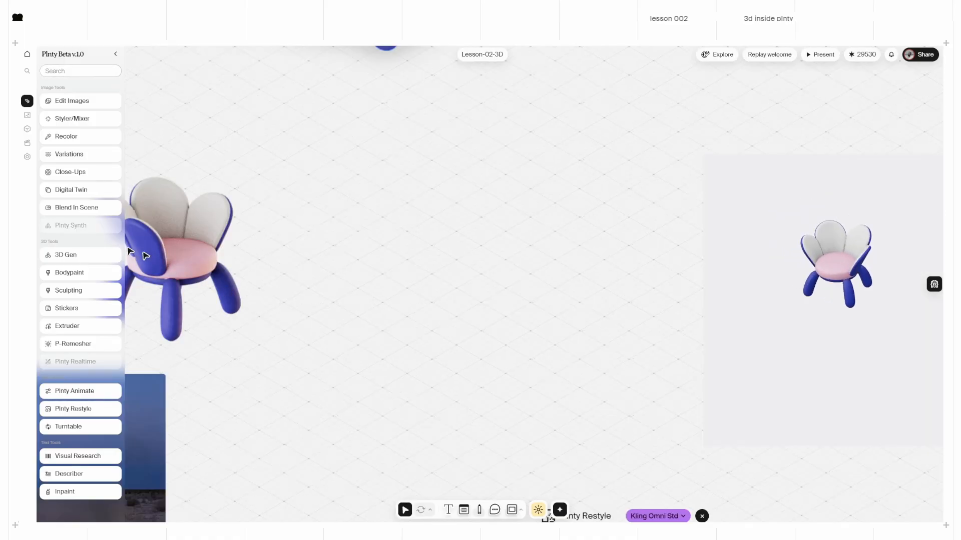
# Step: Add Blend In Scene with the desert photo as background and the flower chair placed lower middle
pyautogui.moveTo(70, 208); pyautogui.dragTo(546, 243)
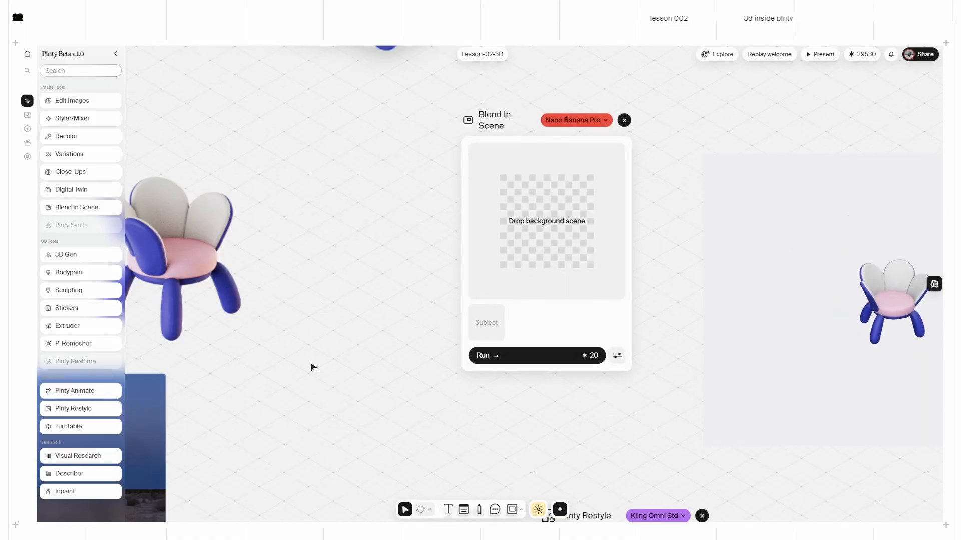
pyautogui.moveTo(476, 130); pyautogui.dragTo(430, 158)
pyautogui.moveTo(204, 419); pyautogui.dragTo(506, 255)
pyautogui.moveTo(454, 141); pyautogui.dragTo(447, 140)
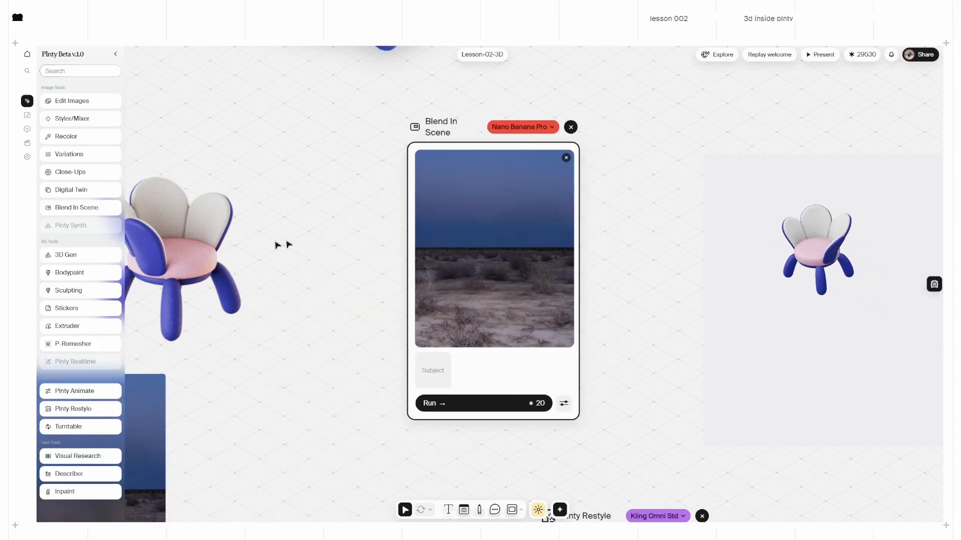
pyautogui.moveTo(186, 256); pyautogui.dragTo(452, 354)
pyautogui.moveTo(494, 233); pyautogui.dragTo(547, 199)
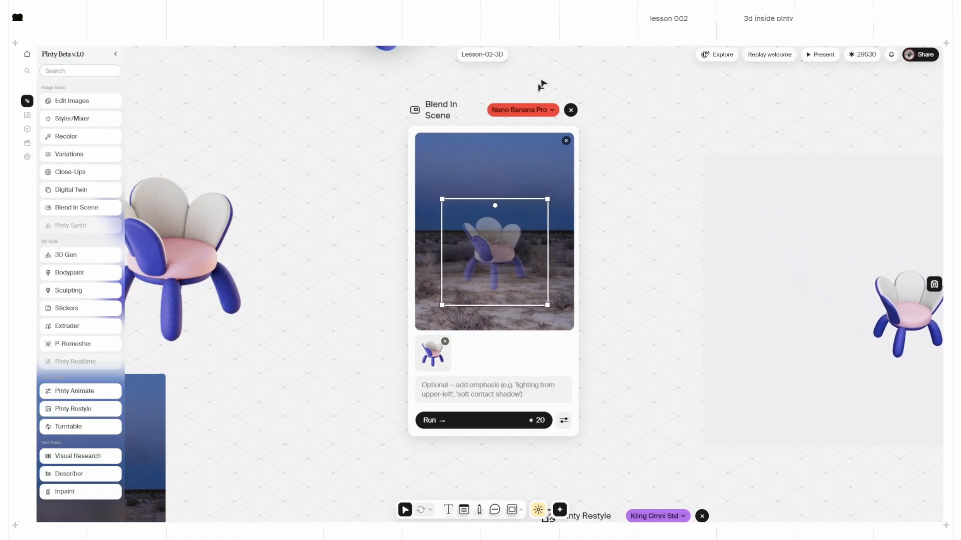
# Step: Choose Nano Banana 2 and generate the blended desert chair image
pyautogui.click(535, 111)
pyautogui.click(521, 152)
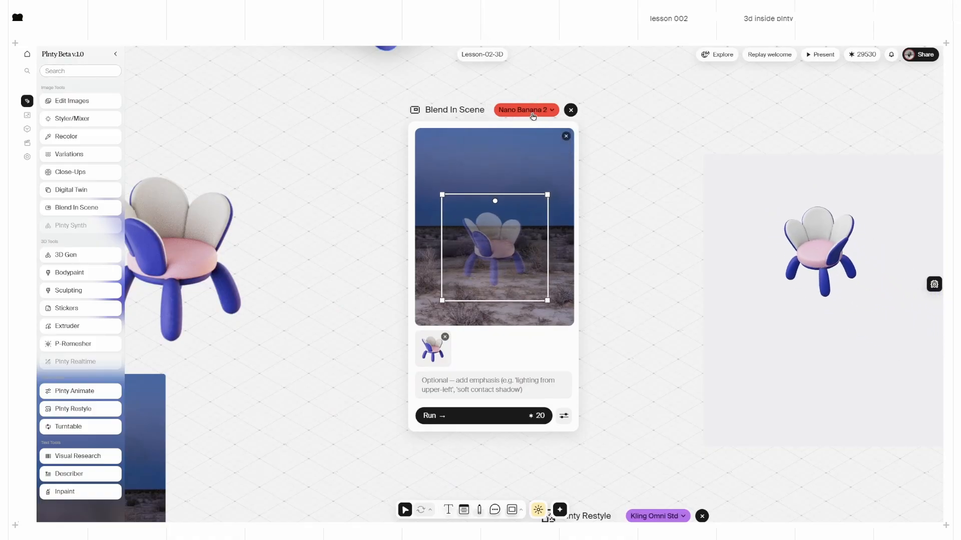
pyautogui.click(483, 417)
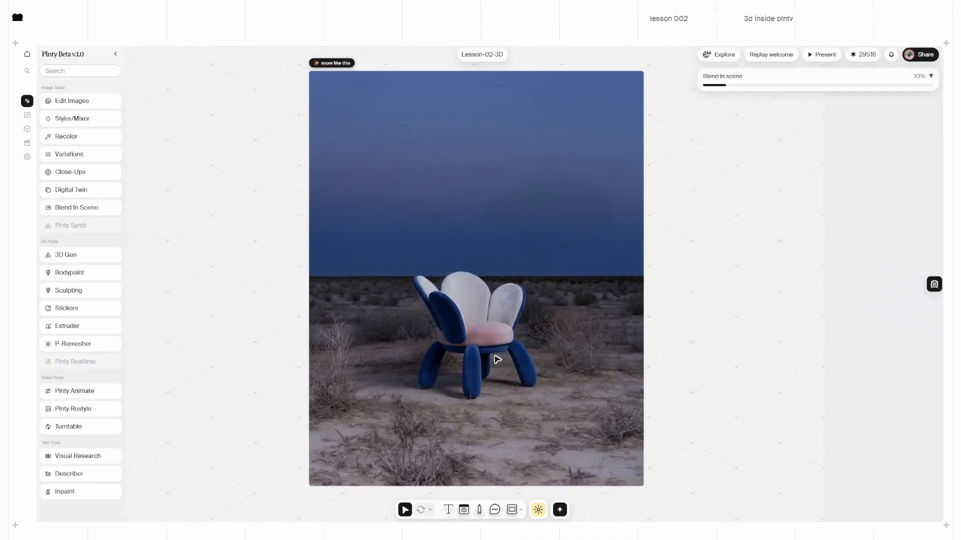
pyautogui.scroll(4, 492, 358)
pyautogui.scroll(-1, 477, 370)
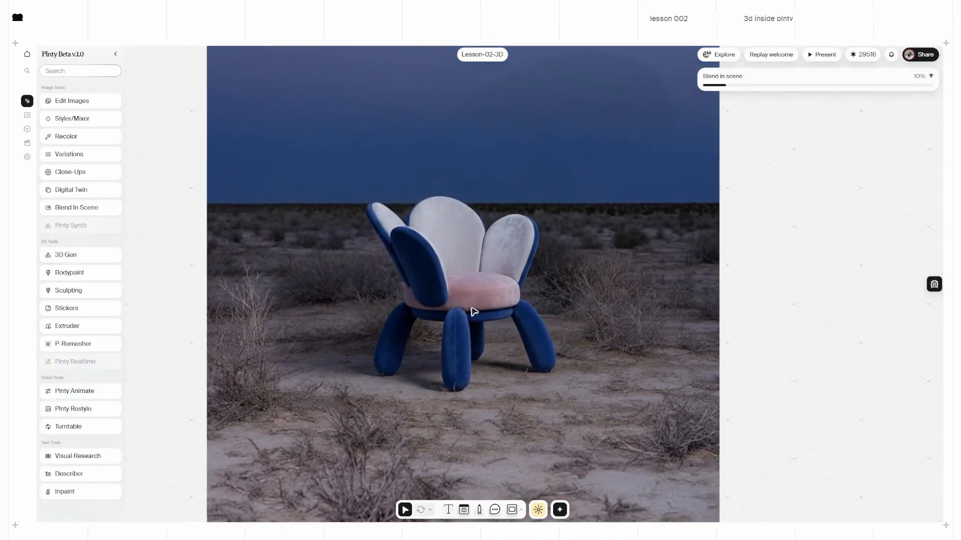
pyautogui.scroll(-3, 434, 318)
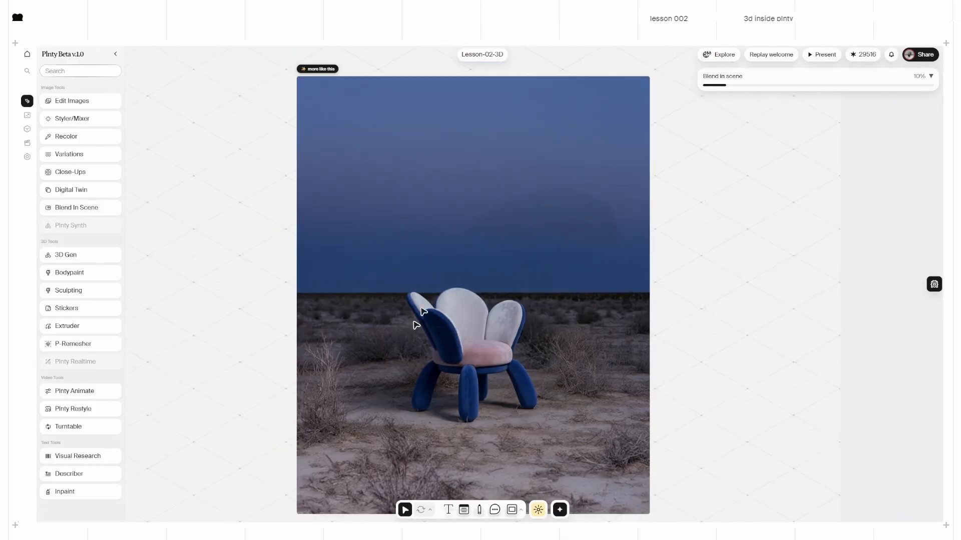
pyautogui.scroll(-2, 540, 334)
pyautogui.scroll(-5, 542, 360)
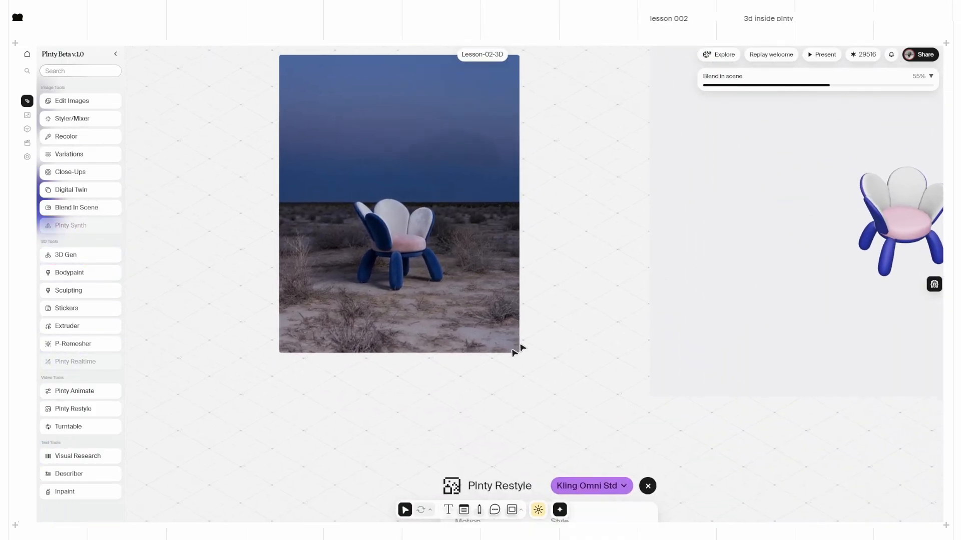
pyautogui.scroll(-4, 517, 347)
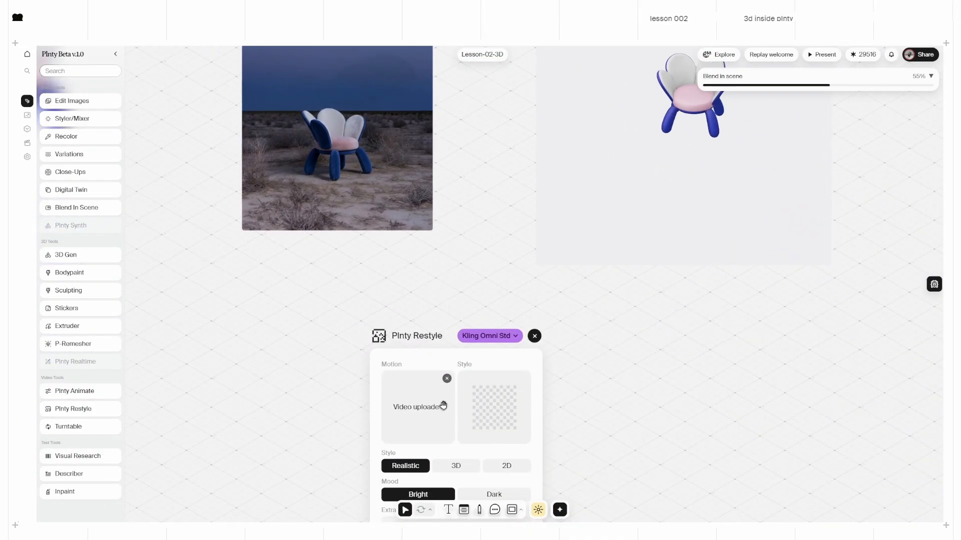
# Step: Set the desert chair image as the restyle style and run the Kling Omni Std restyle
pyautogui.moveTo(318, 164); pyautogui.dragTo(499, 418)
pyautogui.moveTo(644, 441); pyautogui.dragTo(617, 289, button='middle')
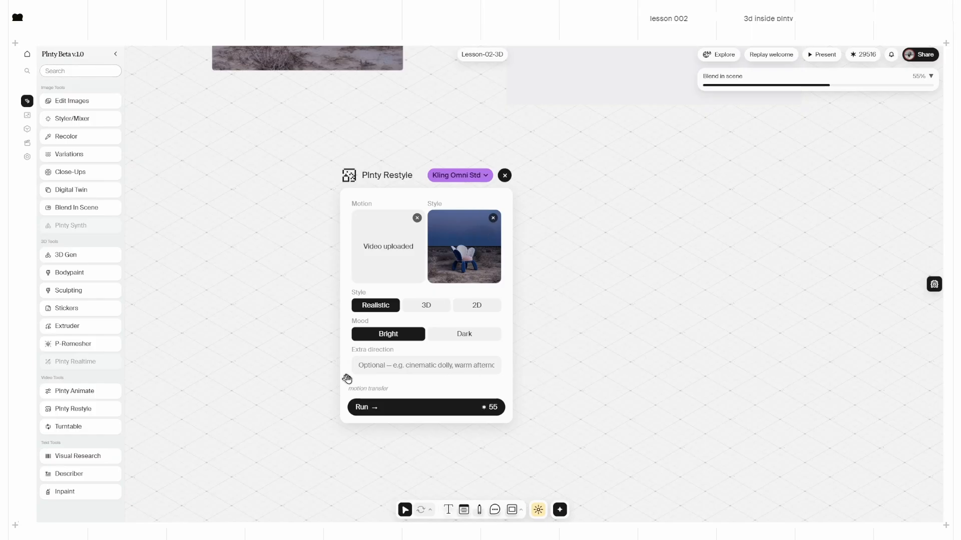
pyautogui.click(431, 407)
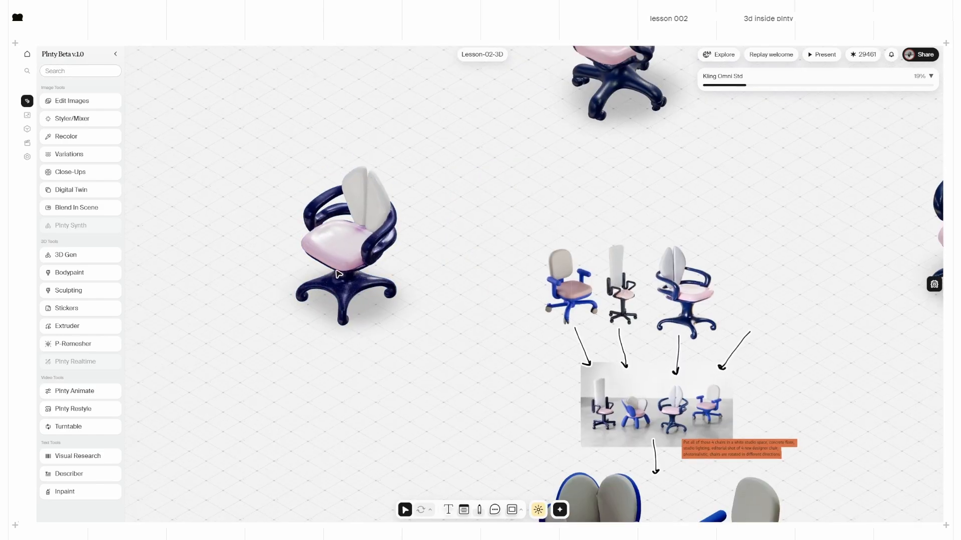
# Step: Rotate the pink-and-navy chair to a new angle with the R rotate tool
pyautogui.scroll(3, 313, 293)
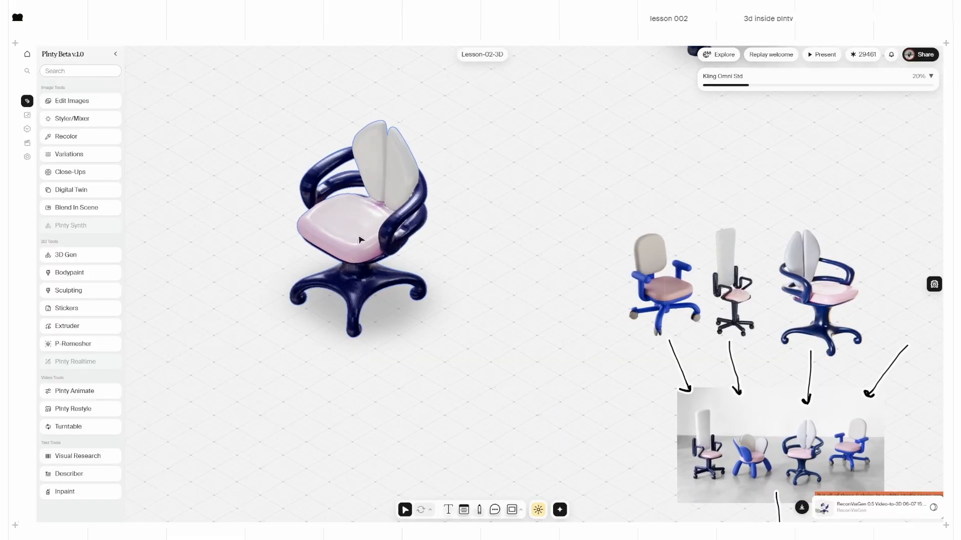
pyautogui.scroll(3, 360, 240)
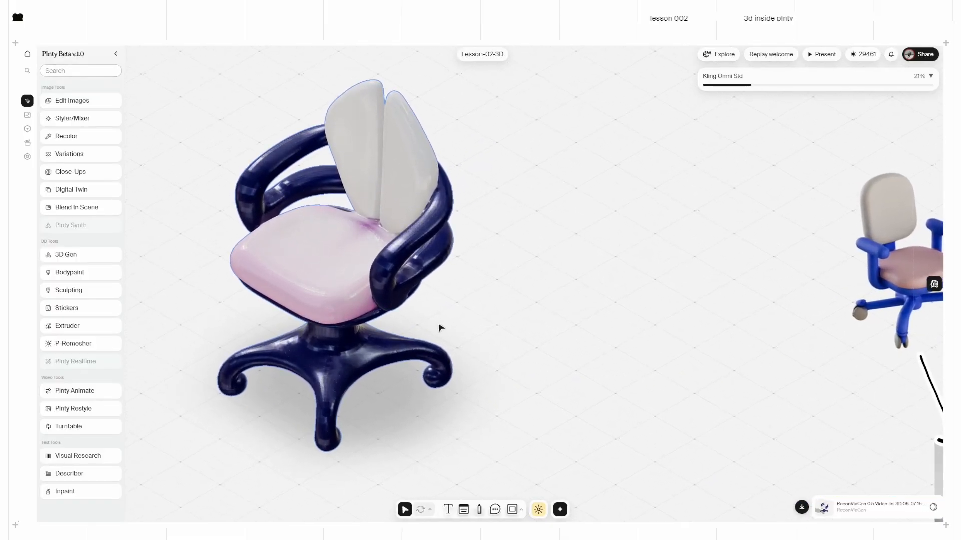
pyautogui.press('r')
pyautogui.moveTo(332, 325); pyautogui.dragTo(303, 218)
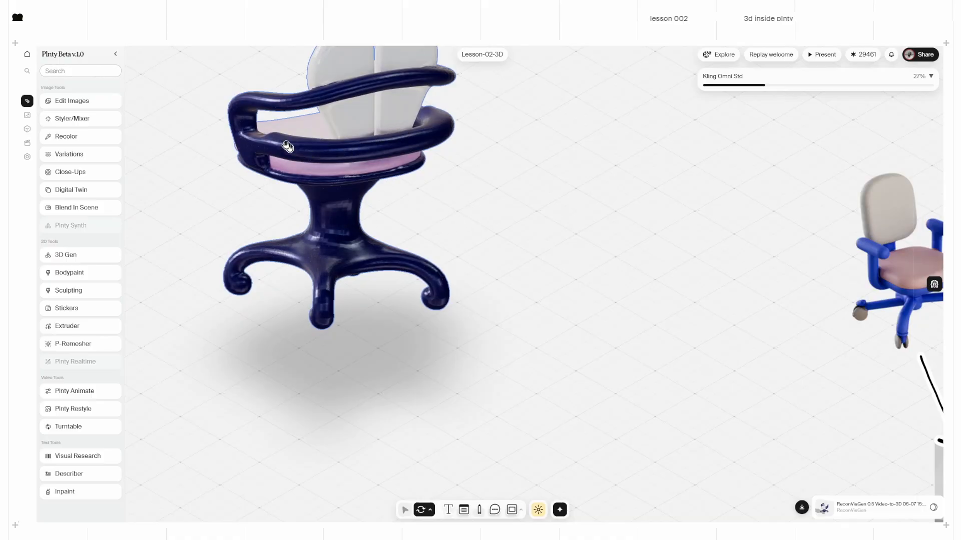
pyautogui.doubleClick(510, 161)
pyautogui.click(439, 286)
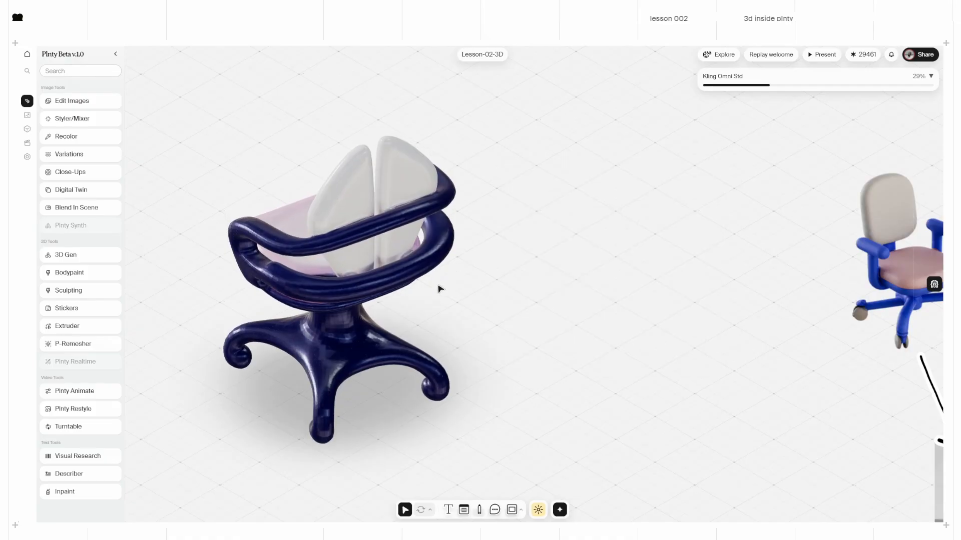
# Step: Move the navy chair further left on the canvas and bring it back into view
pyautogui.scroll(-5, 593, 290)
pyautogui.moveTo(587, 286); pyautogui.dragTo(273, 287, button='middle')
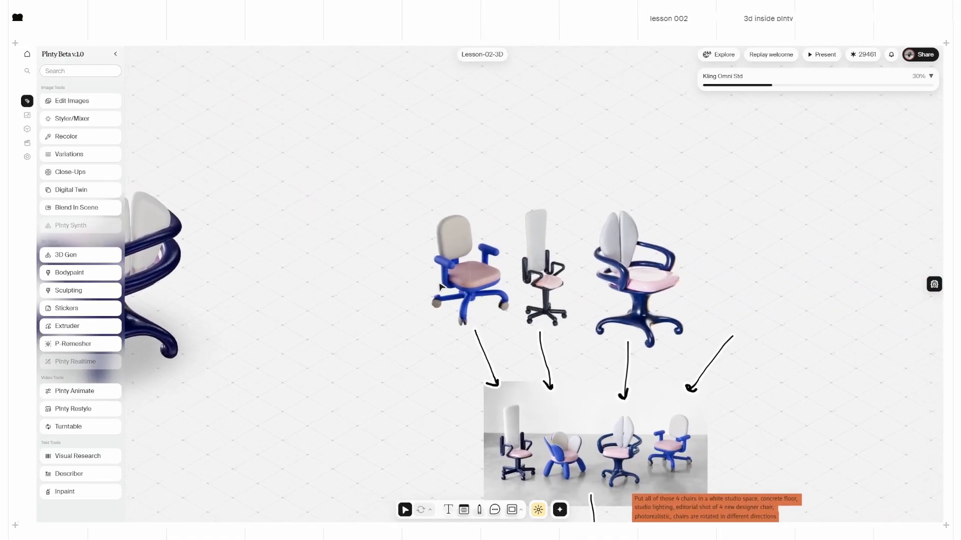
pyautogui.moveTo(713, 287); pyautogui.dragTo(374, 289, button='middle')
pyautogui.scroll(-4, 515, 292)
pyautogui.moveTo(534, 293); pyautogui.dragTo(678, 296, button='middle')
pyautogui.moveTo(765, 231); pyautogui.dragTo(273, 278)
pyautogui.scroll(4, 271, 278)
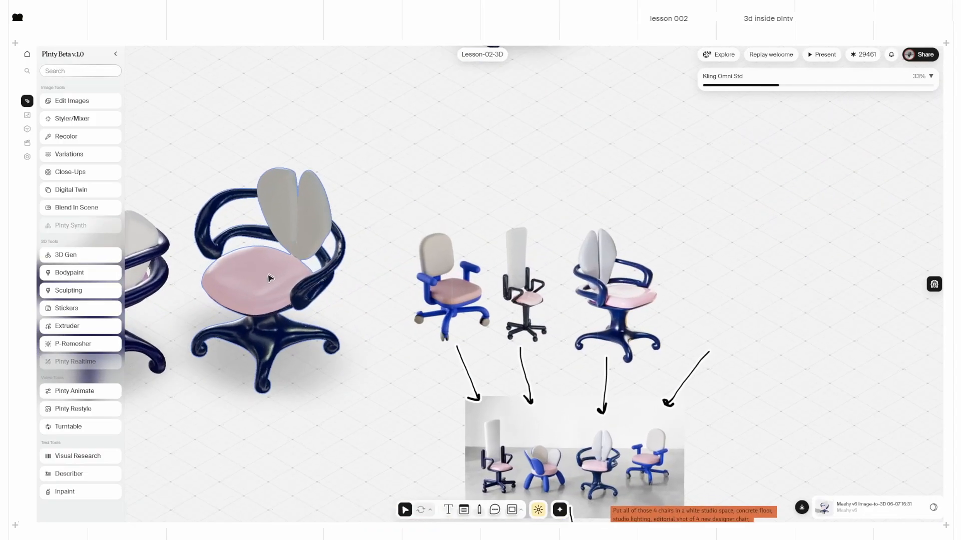
pyautogui.moveTo(185, 300); pyautogui.dragTo(378, 274, button='middle')
# Step: Turn the chair to a lower, front-facing view and shift the left navy chair further left
pyautogui.doubleClick(454, 286)
pyautogui.moveTo(454, 285); pyautogui.dragTo(452, 206)
pyautogui.scroll(3, 309, 302)
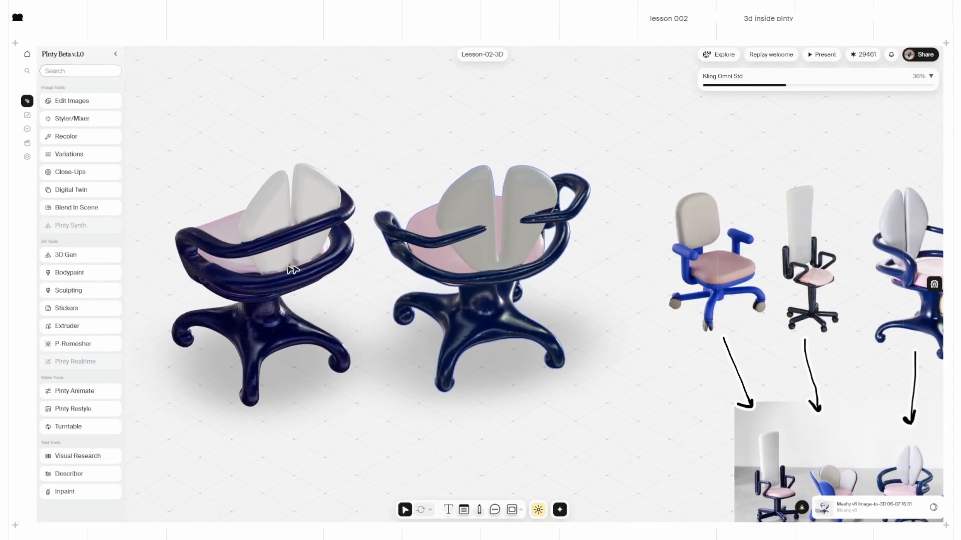
pyautogui.moveTo(294, 268); pyautogui.dragTo(264, 267)
pyautogui.scroll(3, 309, 204)
pyautogui.moveTo(249, 256); pyautogui.dragTo(364, 261, button='middle')
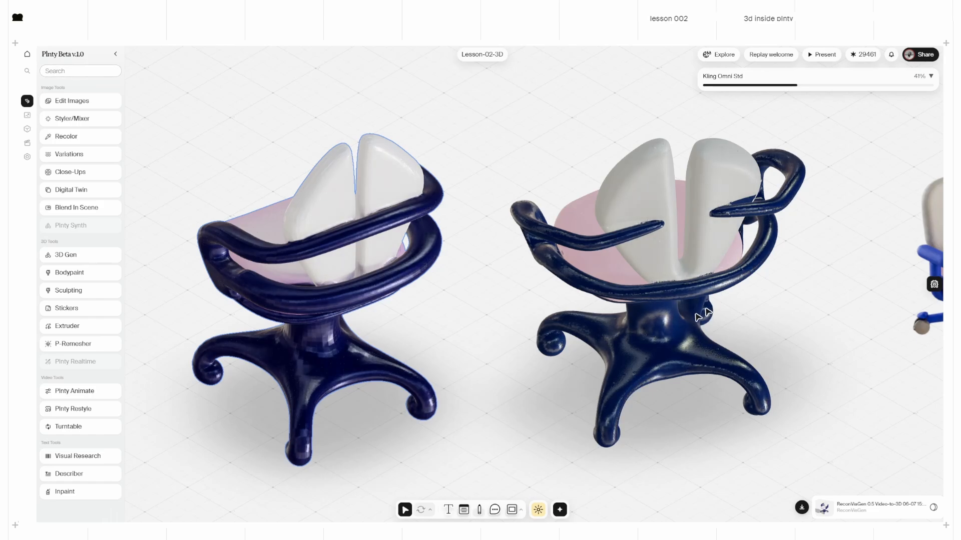
# Step: Pan across the canvas past the black and pink chairs to center the two blue chairs
pyautogui.moveTo(566, 316); pyautogui.dragTo(564, 317, button='middle')
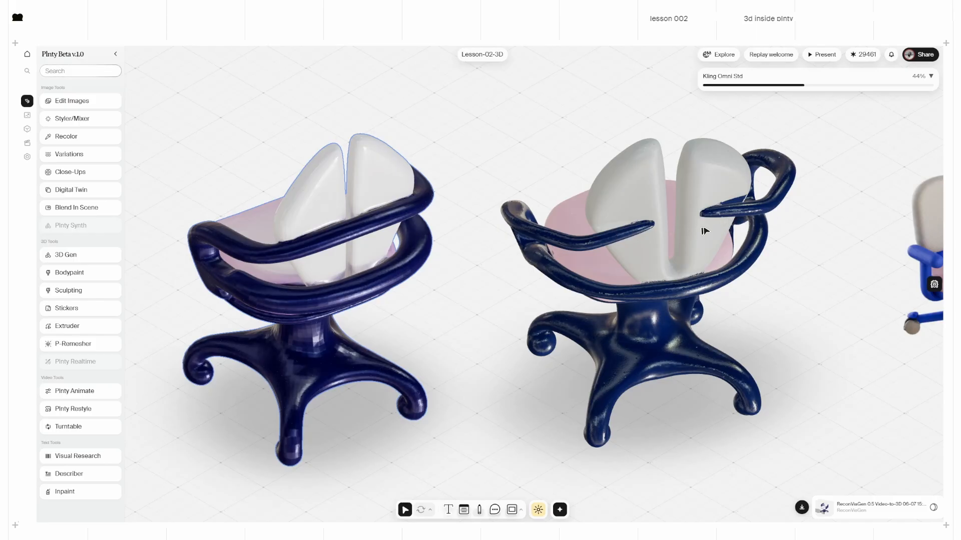
pyautogui.scroll(3, 704, 231)
pyautogui.scroll(-5, 596, 253)
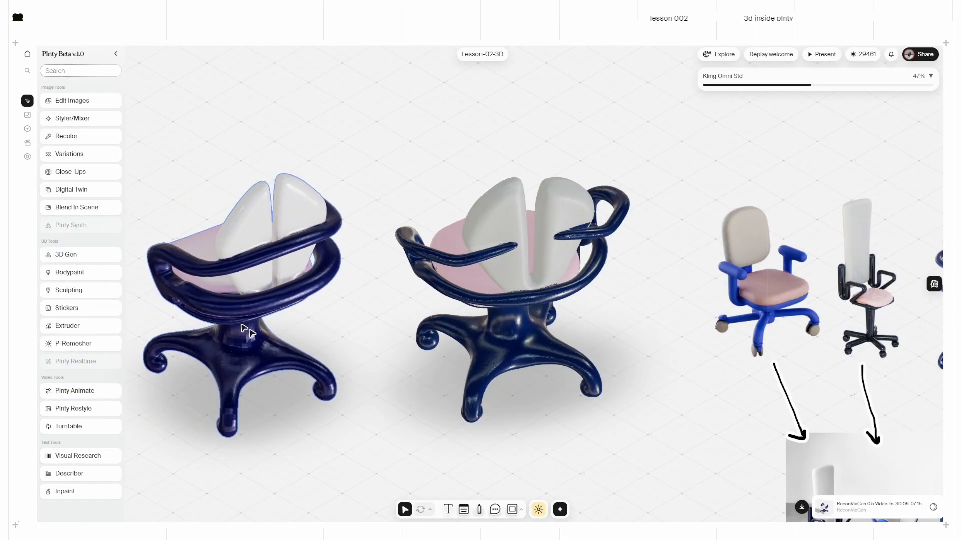
pyautogui.scroll(-4, 529, 255)
pyautogui.moveTo(541, 230); pyautogui.dragTo(527, 421, button='middle')
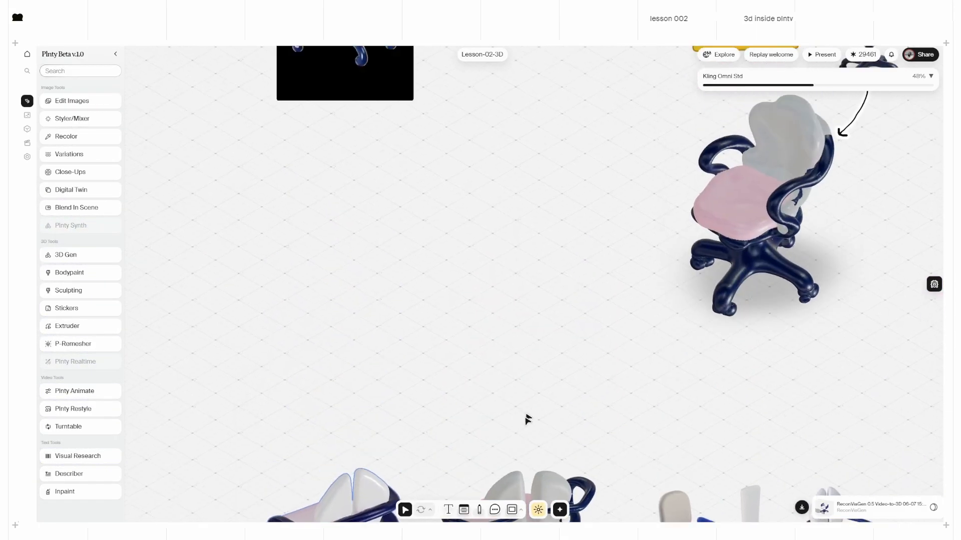
pyautogui.moveTo(523, 313); pyautogui.dragTo(559, 482, button='middle')
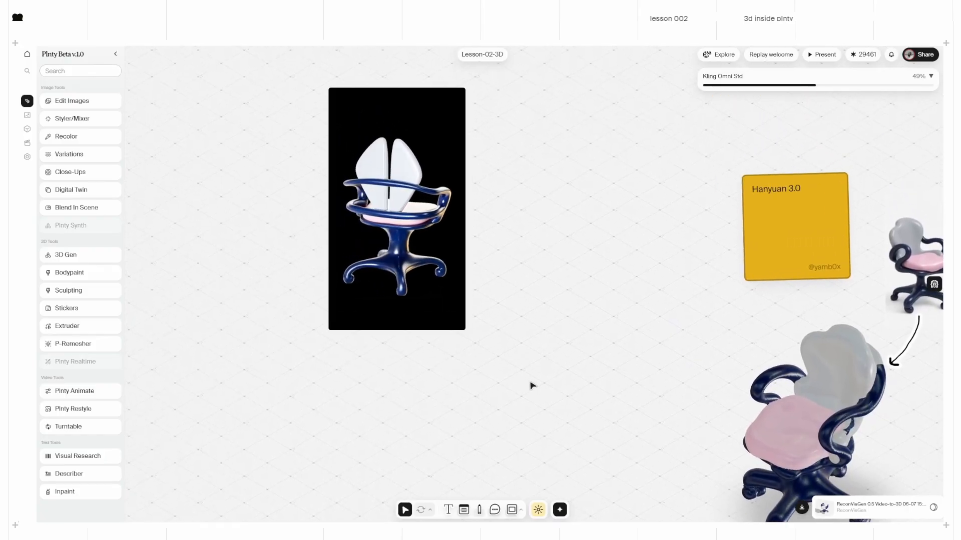
pyautogui.scroll(-1, 532, 386)
pyautogui.moveTo(695, 425); pyautogui.dragTo(450, 272, button='middle')
pyautogui.moveTo(591, 431); pyautogui.dragTo(414, 247, button='middle')
pyautogui.scroll(-1, 414, 319)
pyautogui.moveTo(433, 329); pyautogui.dragTo(394, 186, button='middle')
pyautogui.moveTo(403, 319); pyautogui.dragTo(398, 136, button='middle')
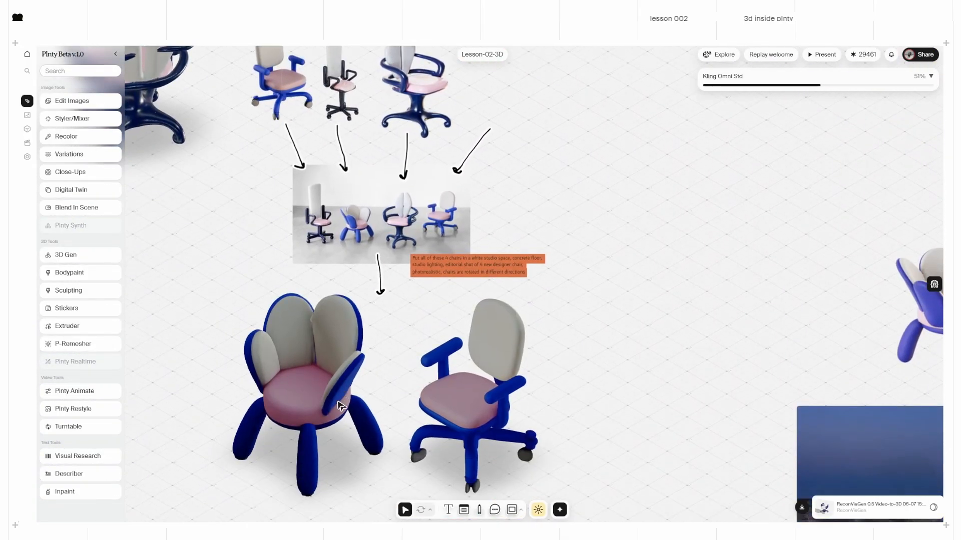
pyautogui.scroll(4, 387, 405)
pyautogui.moveTo(368, 428); pyautogui.dragTo(463, 354, button='middle')
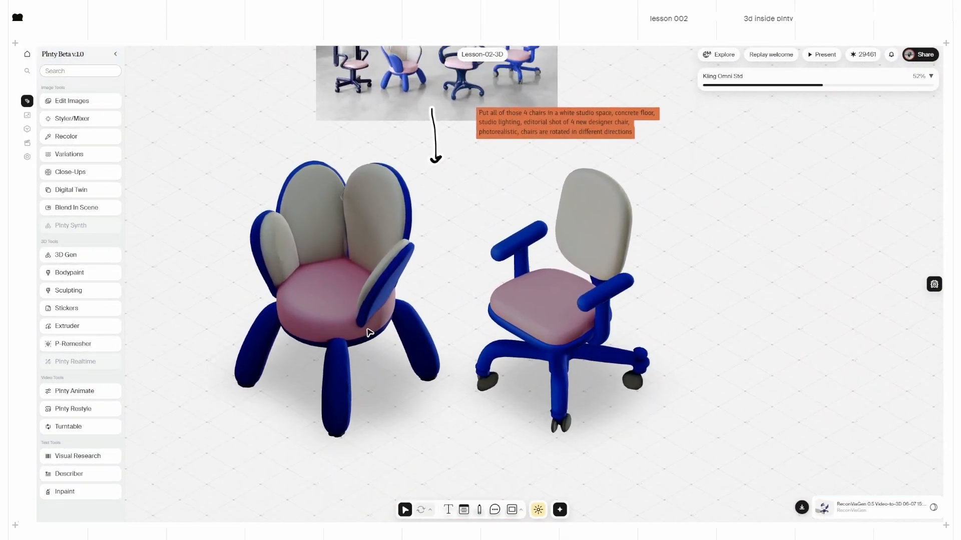
# Step: Pan past the reference image and prompt note to the desert chair image and generating placeholder
pyautogui.scroll(3, 369, 332)
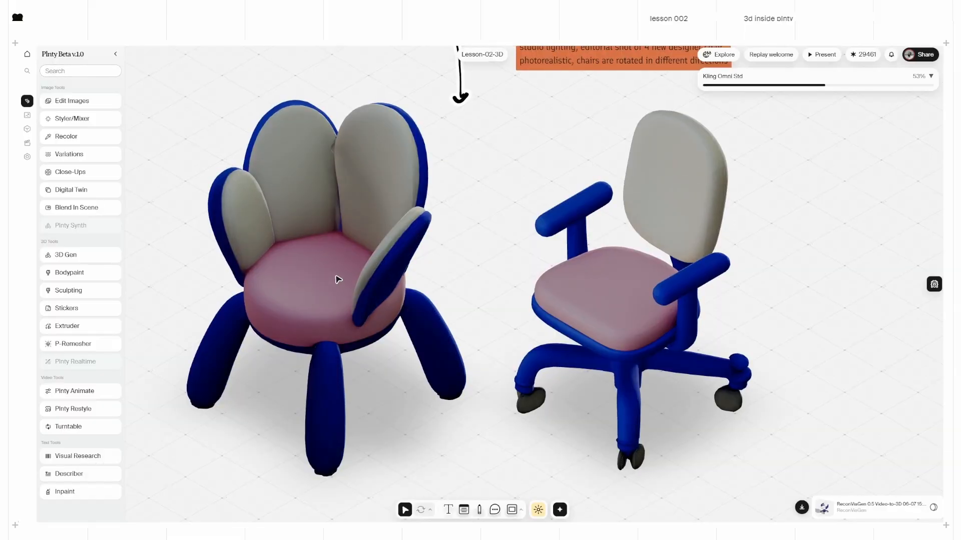
pyautogui.scroll(-3, 456, 268)
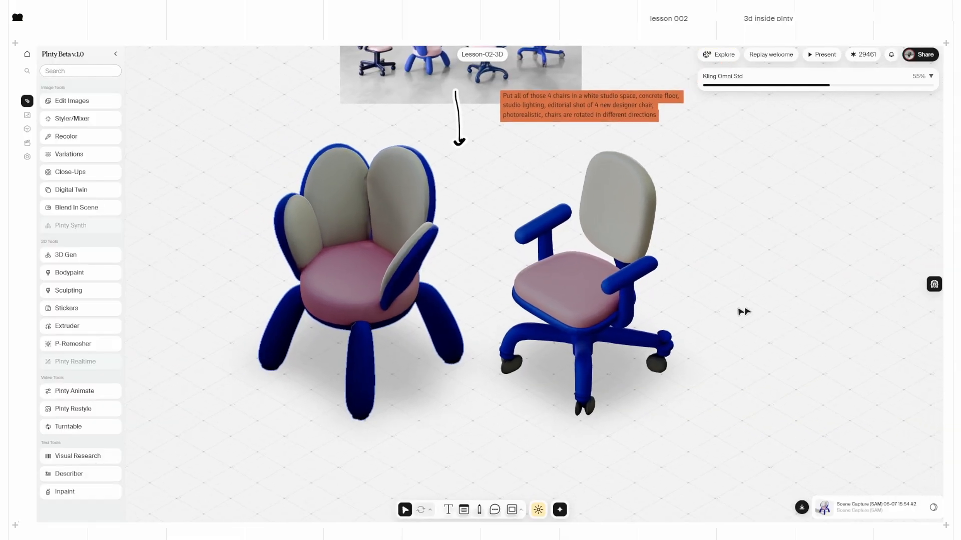
pyautogui.moveTo(685, 197); pyautogui.dragTo(634, 261, button='middle')
pyautogui.scroll(3, 443, 139)
pyautogui.scroll(-2, 748, 361)
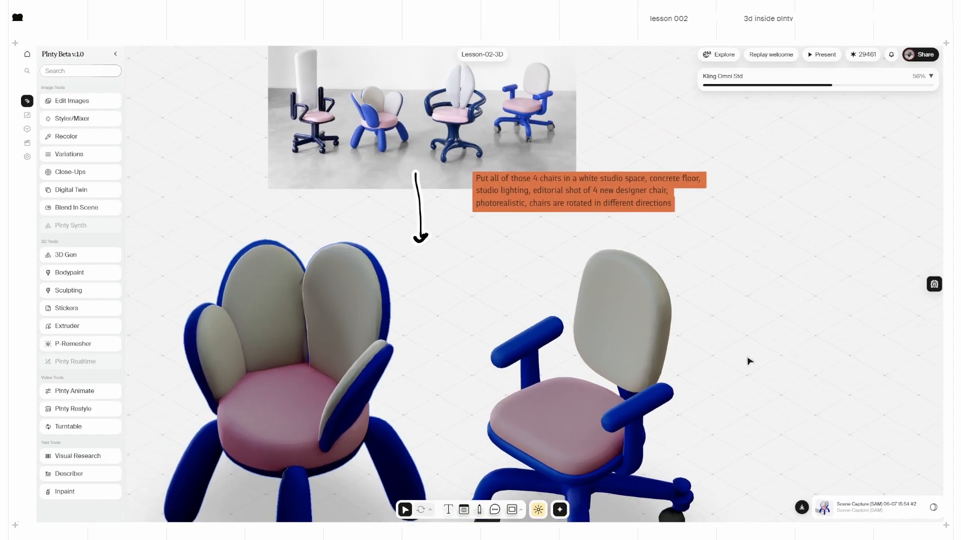
pyautogui.moveTo(503, 190); pyautogui.dragTo(468, 264, button='middle')
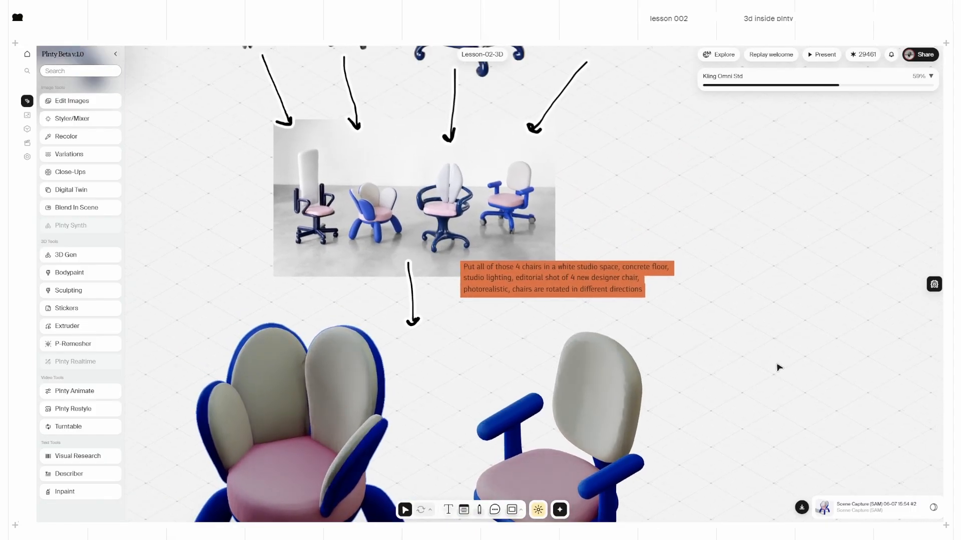
pyautogui.moveTo(779, 367); pyautogui.dragTo(145, 2, button='middle')
# Step: Center the generating Kling Omni Std video placeholder in the view
pyautogui.moveTo(354, 193); pyautogui.dragTo(380, 155, button='middle')
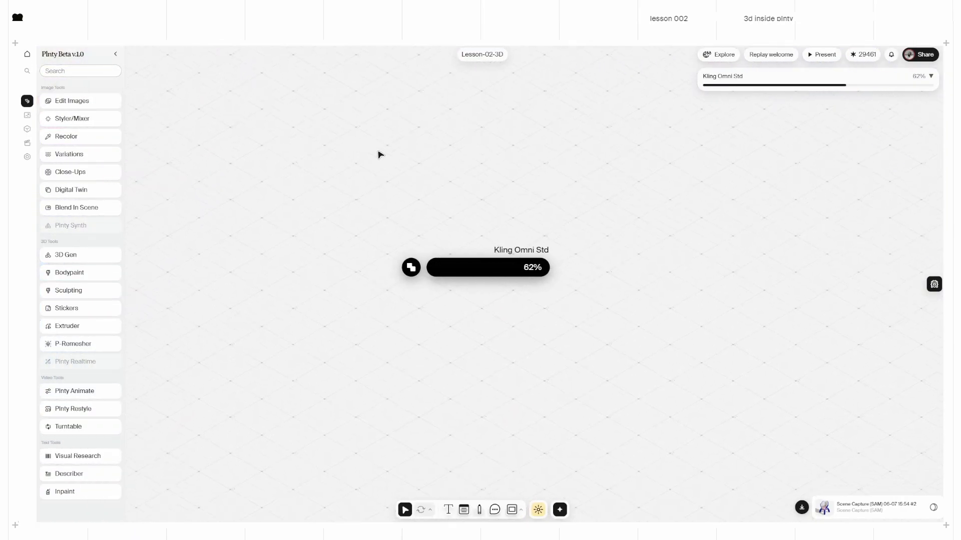